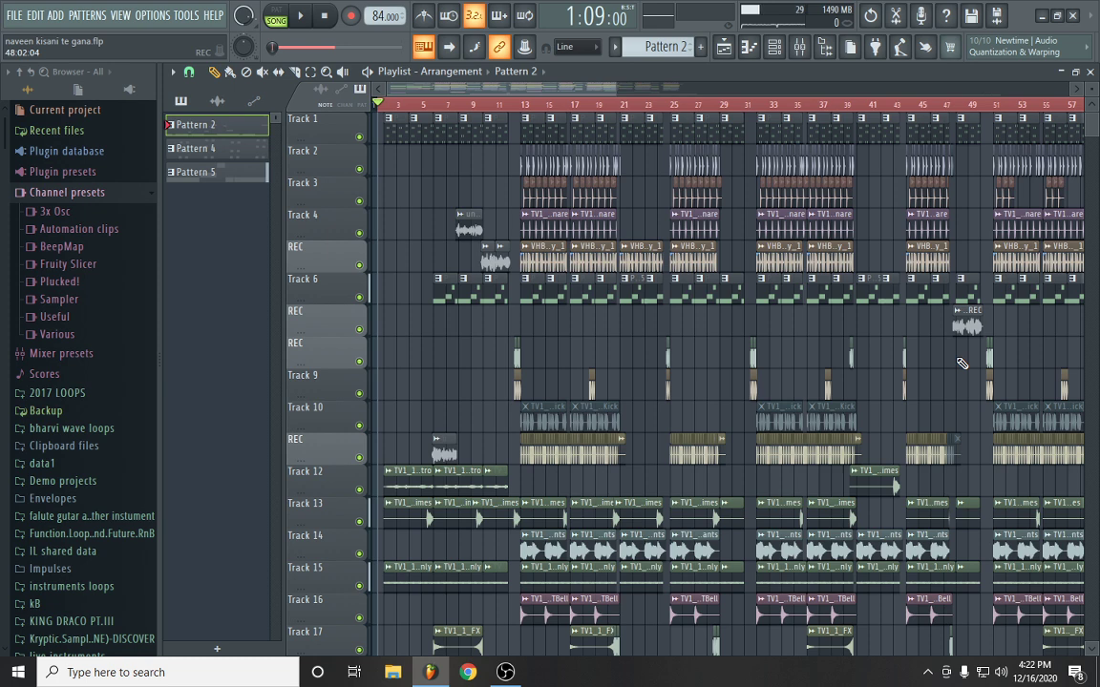
Play the arrangement from the start to hear the intro and the first section, and stop playback
{"action": "key", "text": "space"}
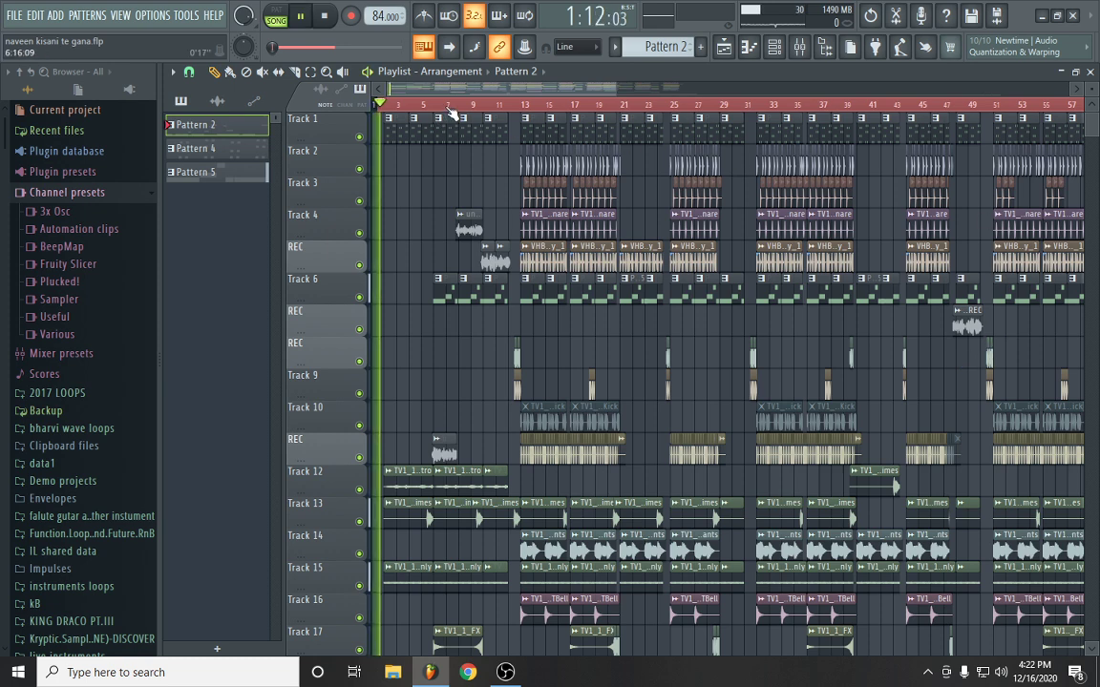
{"action": "scroll", "coordinate": [405, 110], "scroll_direction": "up", "scroll_amount": 2}
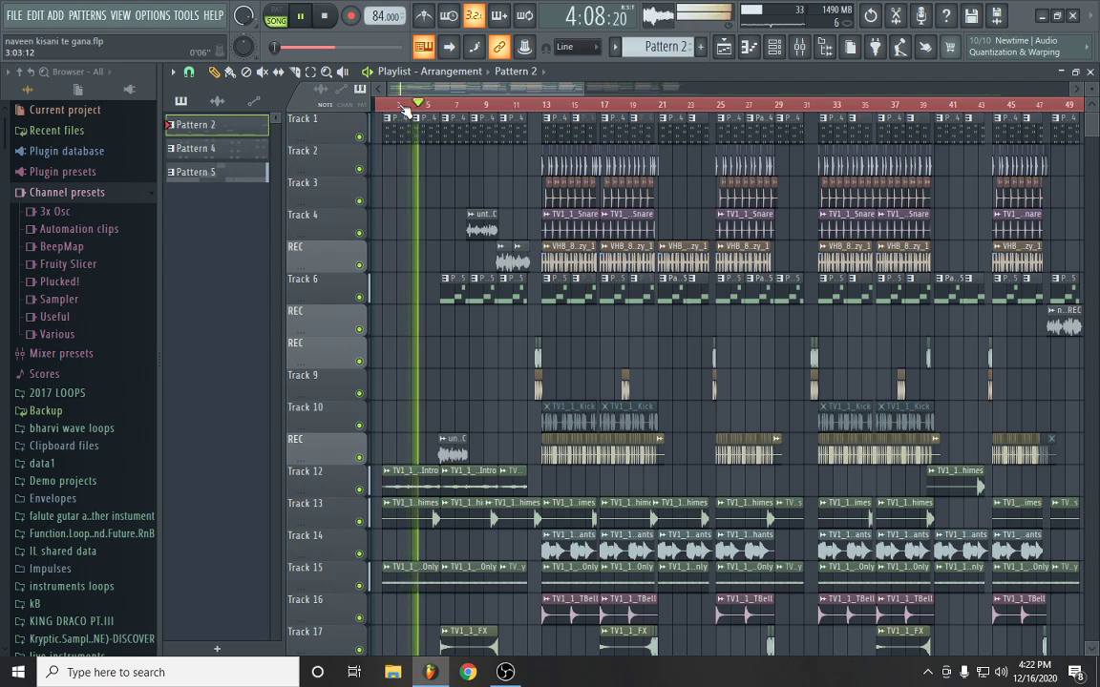
{"action": "scroll", "coordinate": [444, 105], "scroll_direction": "up", "scroll_amount": 3}
{"action": "scroll", "coordinate": [444, 105], "scroll_direction": "down", "scroll_amount": 3}
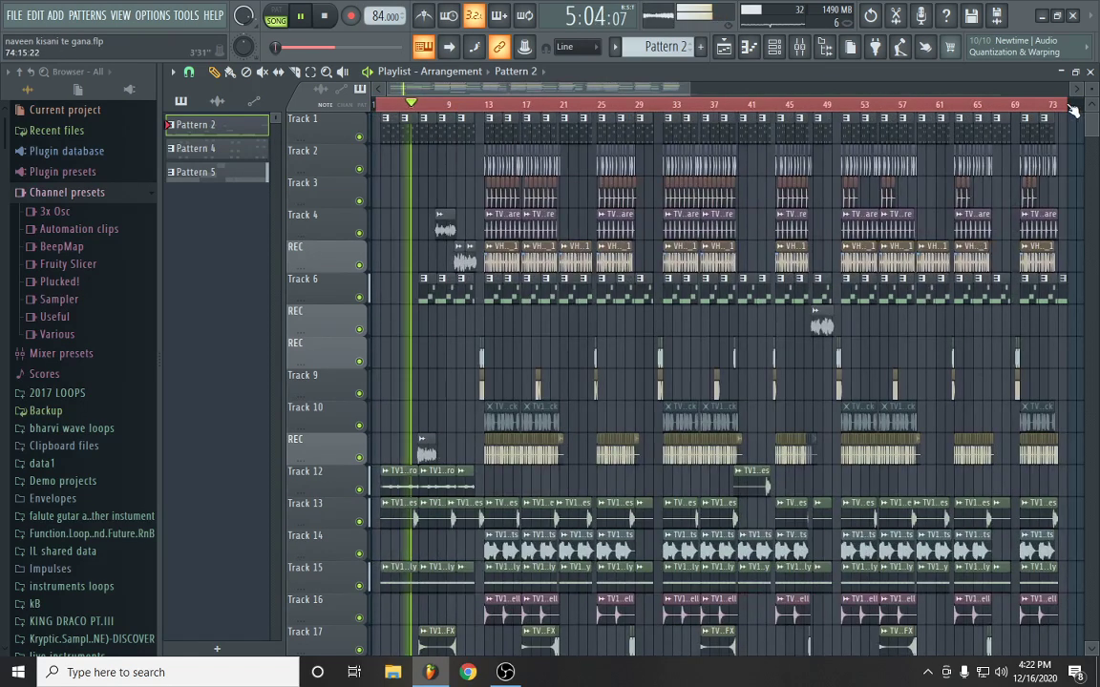
{"action": "scroll", "coordinate": [981, 82], "scroll_direction": "down", "scroll_amount": 4}
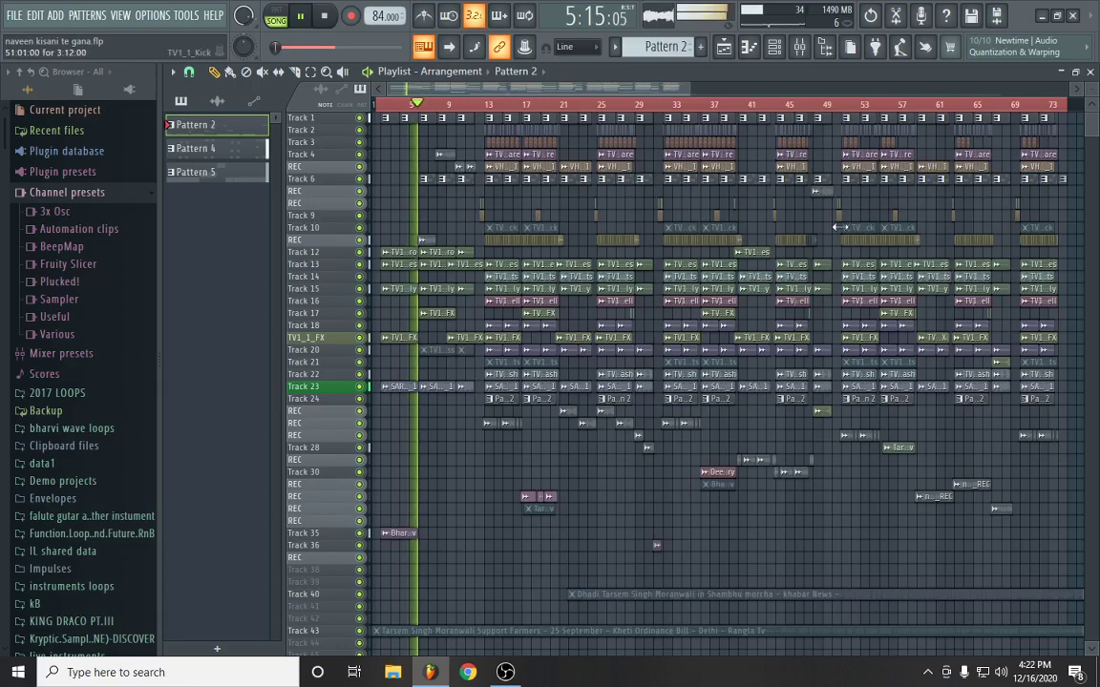
{"action": "scroll", "coordinate": [437, 102], "scroll_direction": "up", "scroll_amount": 3}
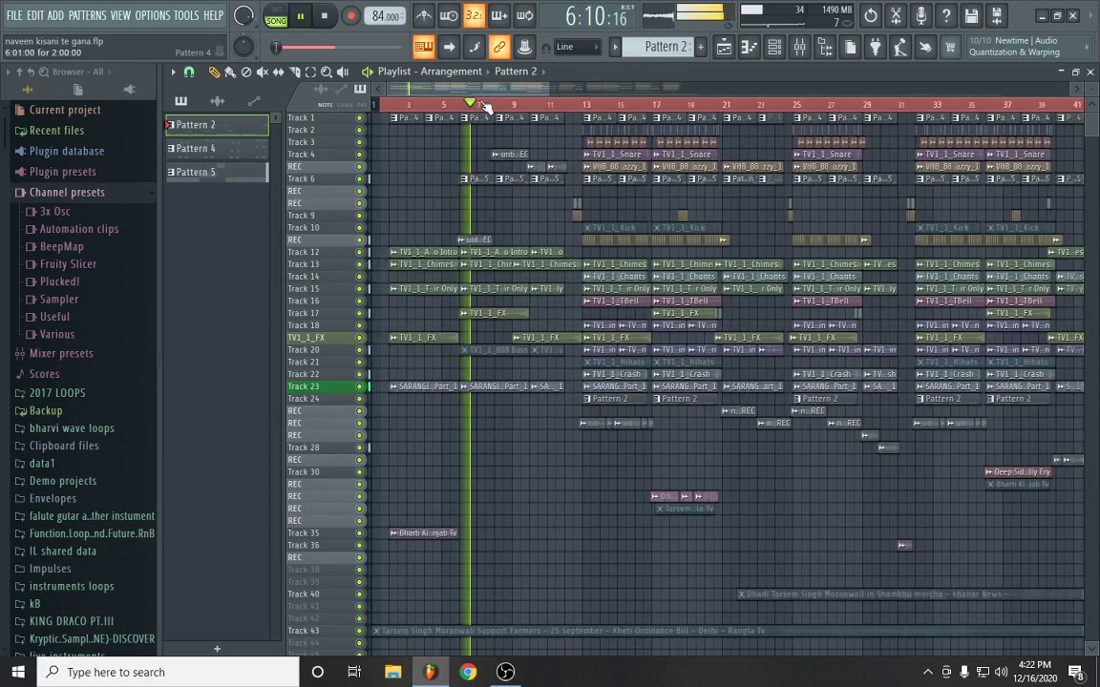
{"action": "scroll", "coordinate": [489, 105], "scroll_direction": "down", "scroll_amount": 3}
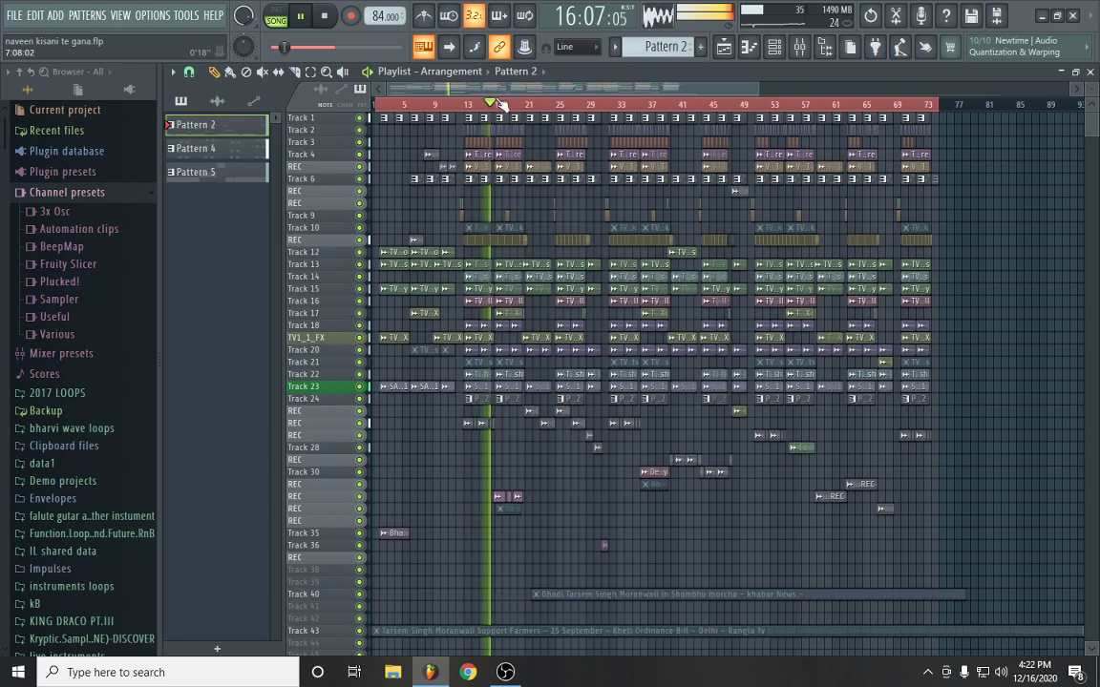
{"action": "scroll", "coordinate": [506, 104], "scroll_direction": "up", "scroll_amount": 3}
{"action": "left_click_drag", "start_coordinate": [466, 82], "coordinate": [383, 74]}
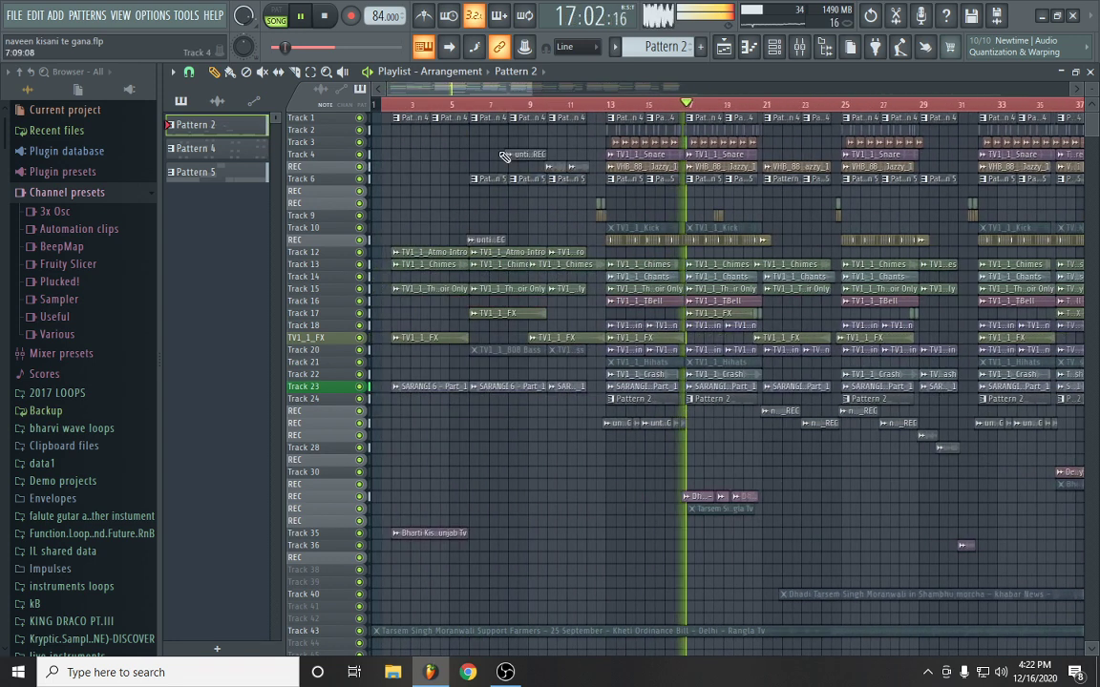
{"action": "key", "text": "space"}
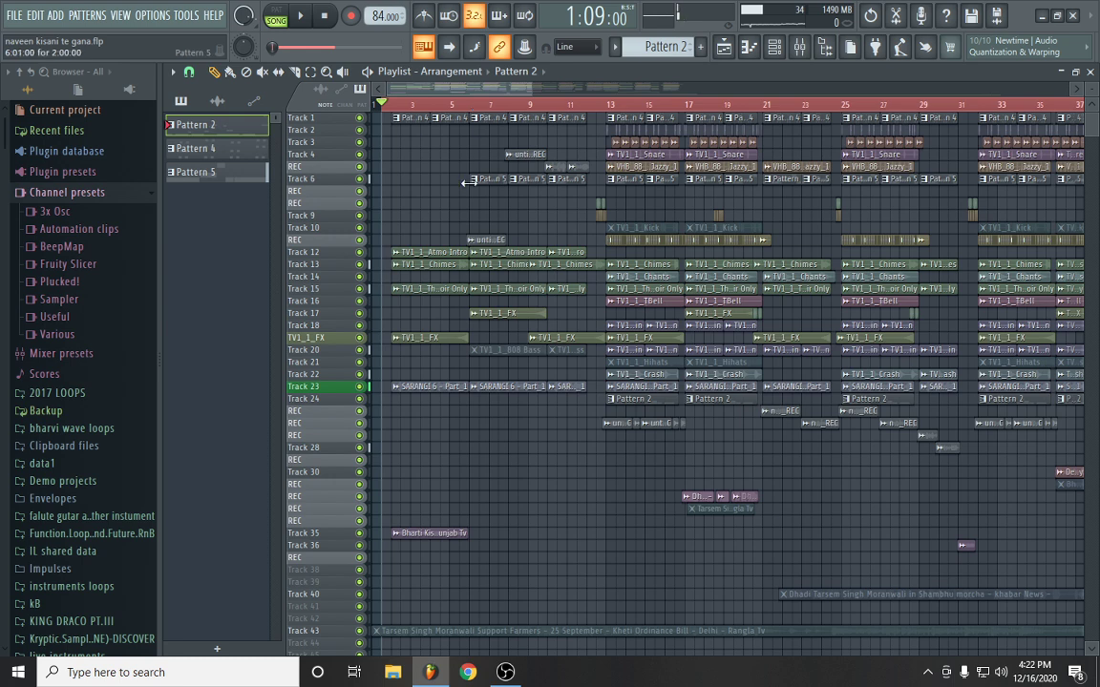
Solo Track 1 in the playlist to isolate its Pattern 4 clips
{"action": "scroll", "coordinate": [468, 178], "scroll_direction": "up", "scroll_amount": 3}
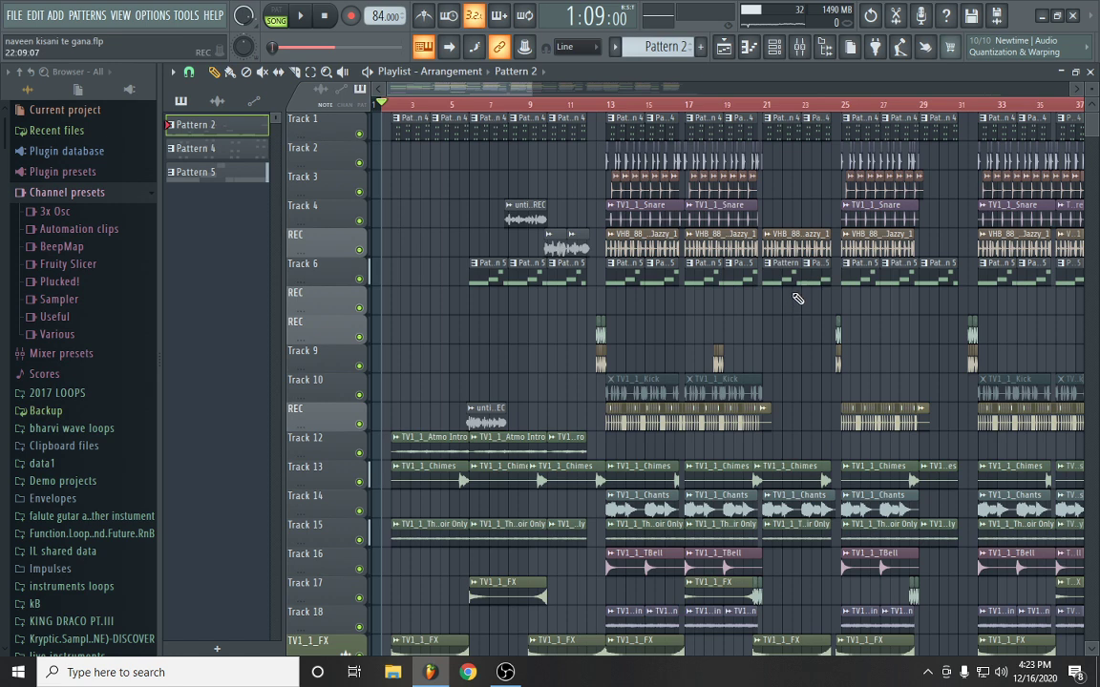
{"action": "scroll", "coordinate": [669, 108], "scroll_direction": "up", "scroll_amount": 3}
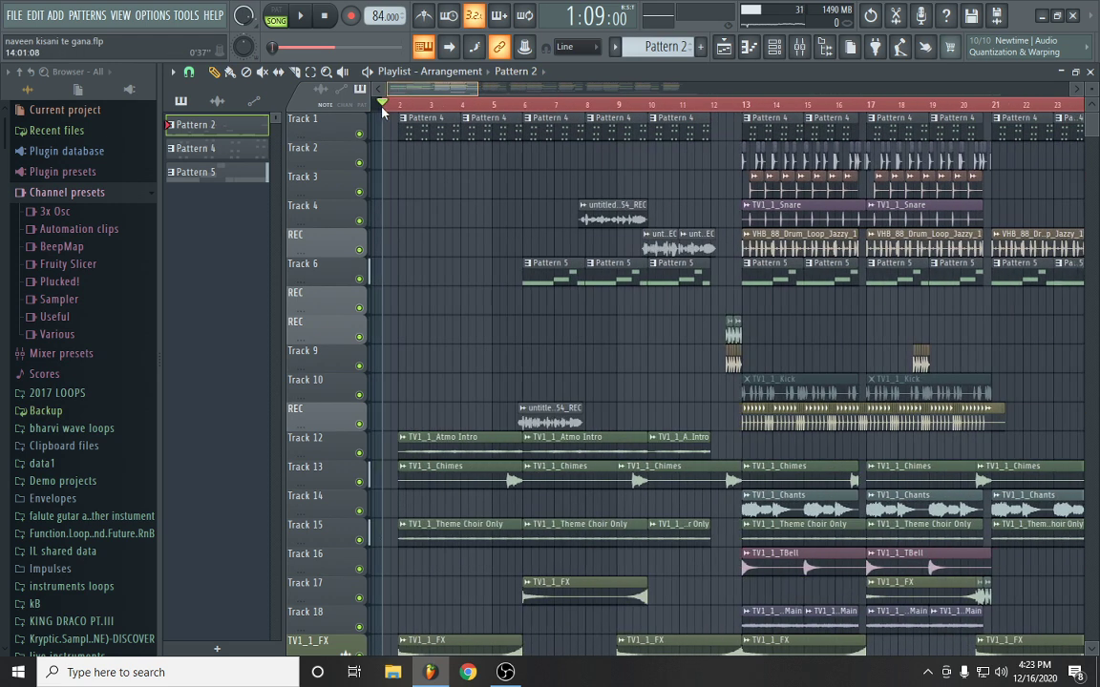
{"action": "right_click", "coordinate": [359, 134]}
{"action": "scroll", "coordinate": [422, 108], "scroll_direction": "up", "scroll_amount": 2}
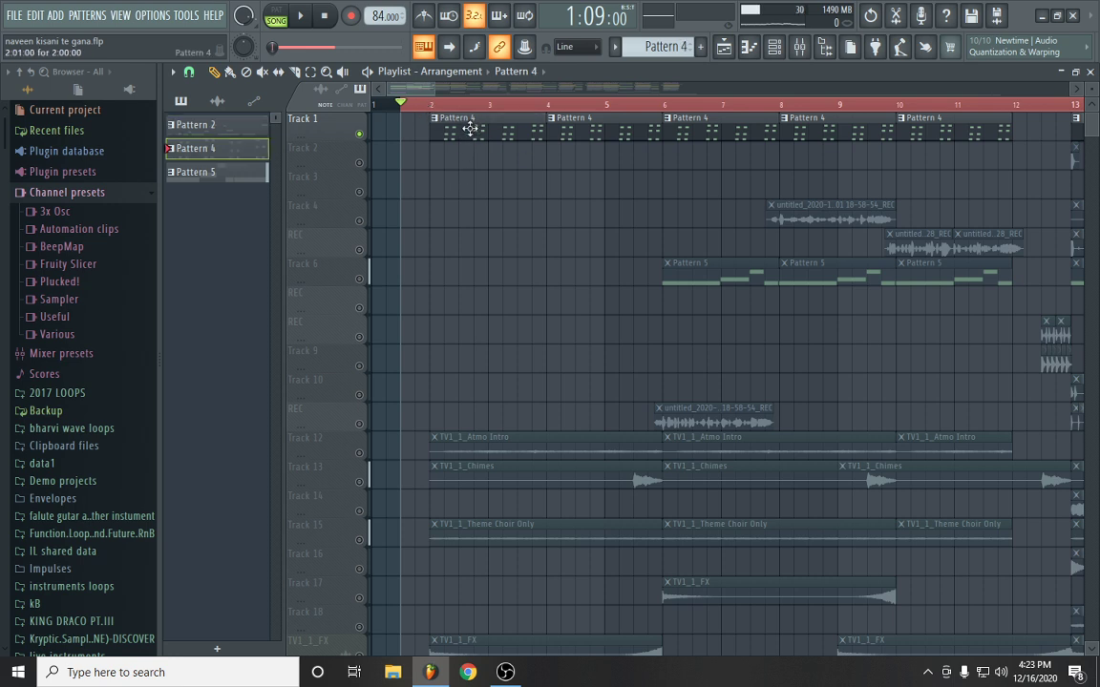
Open Pattern 4 from Track 1 in the piano roll, listen to its chords, and return to the playlist
{"action": "double_click", "coordinate": [422, 119]}
{"action": "left_click", "coordinate": [415, 71]}
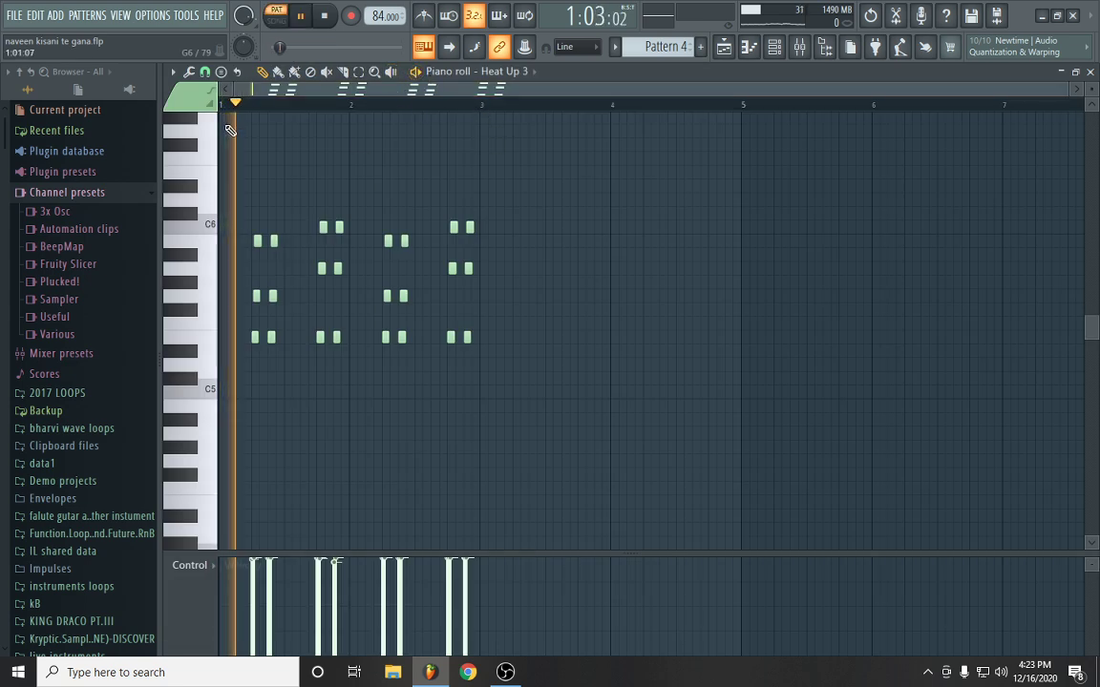
{"action": "scroll", "coordinate": [275, 103], "scroll_direction": "up", "scroll_amount": 2}
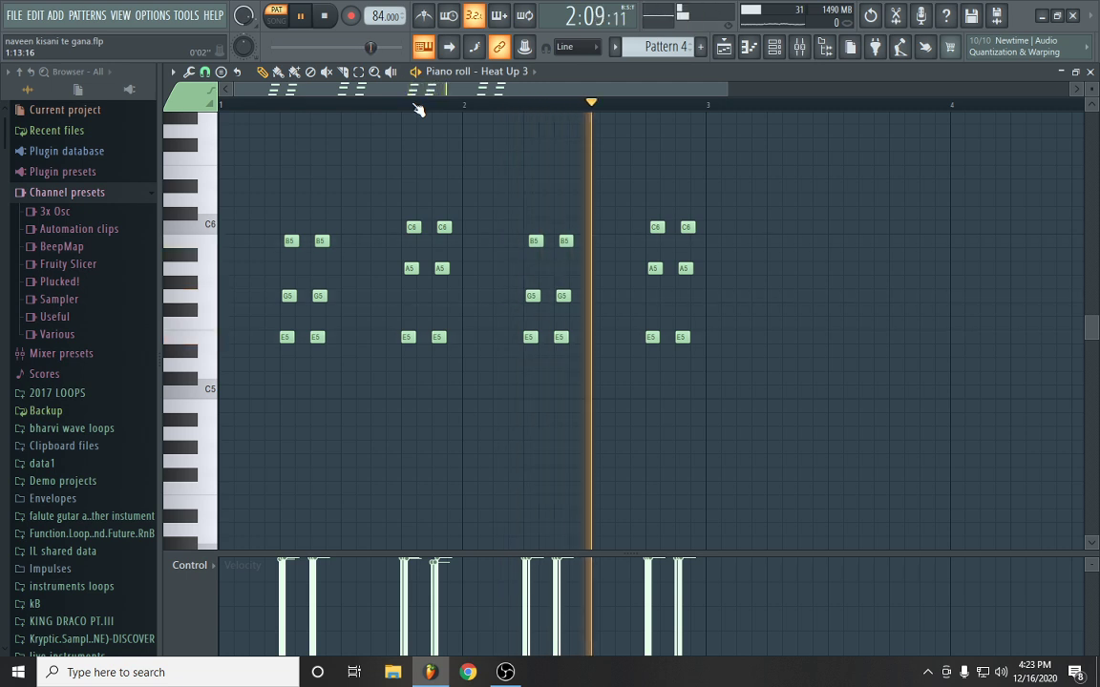
{"action": "left_click", "coordinate": [747, 48]}
{"action": "key", "text": "space"}
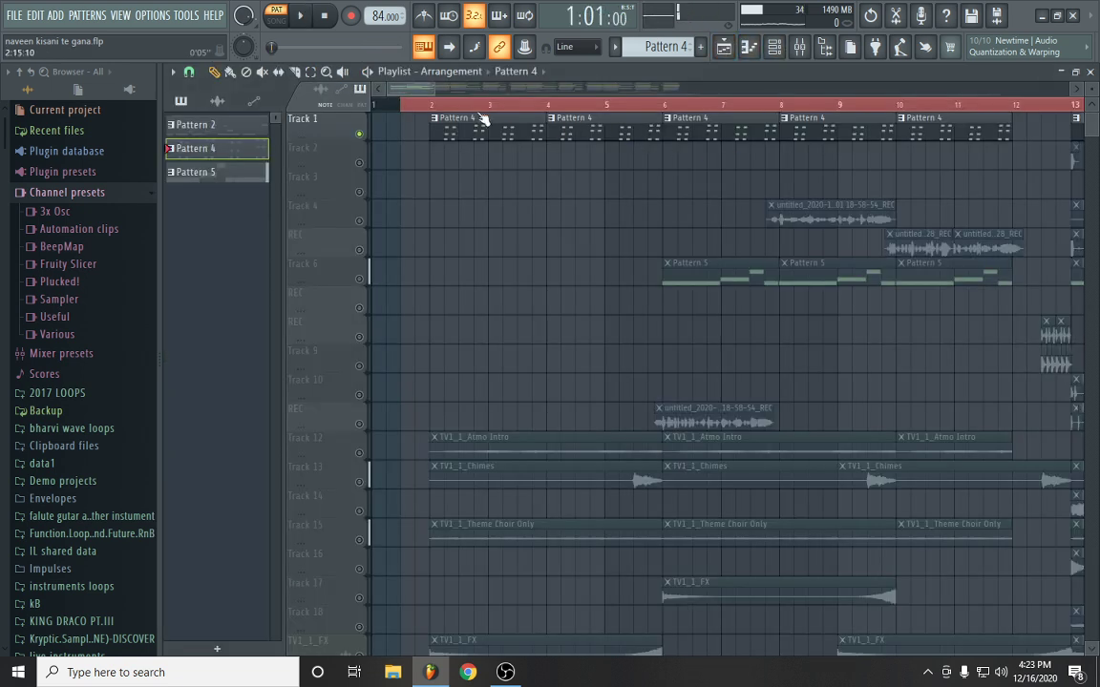
Activate Track 23 with the SARANGI 6 loop alongside Track 1 and listen to both in song mode from the intro
{"action": "scroll", "coordinate": [471, 115], "scroll_direction": "down", "scroll_amount": 2}
{"action": "scroll", "coordinate": [474, 296], "scroll_direction": "down", "scroll_amount": 1}
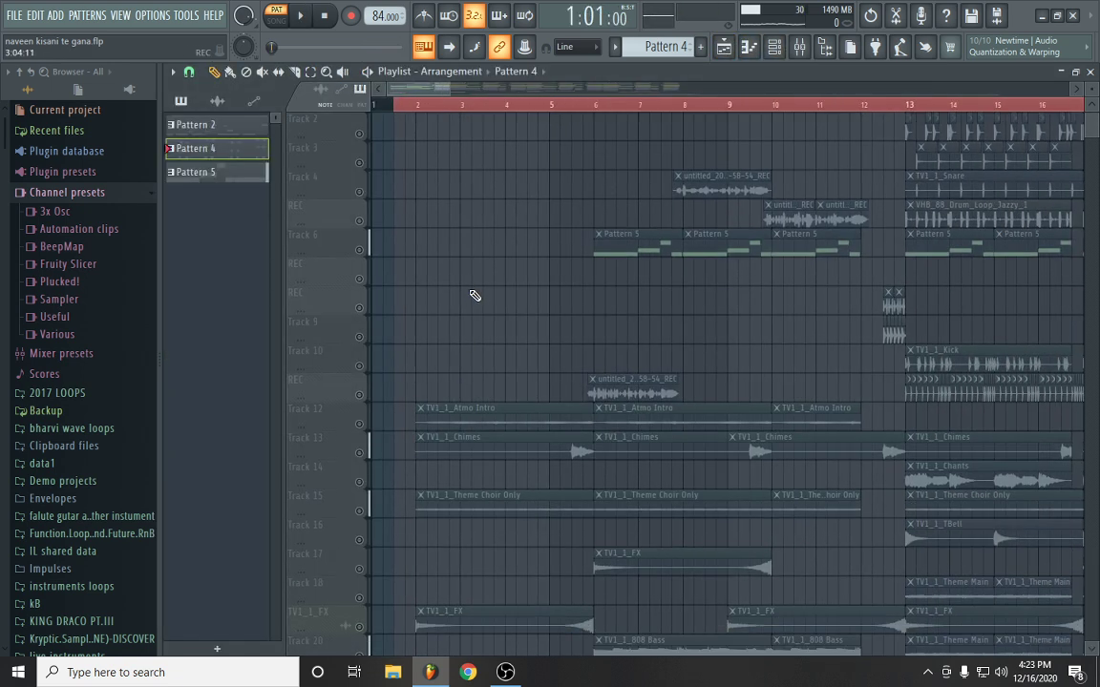
{"action": "scroll", "coordinate": [423, 444], "scroll_direction": "down", "scroll_amount": 8}
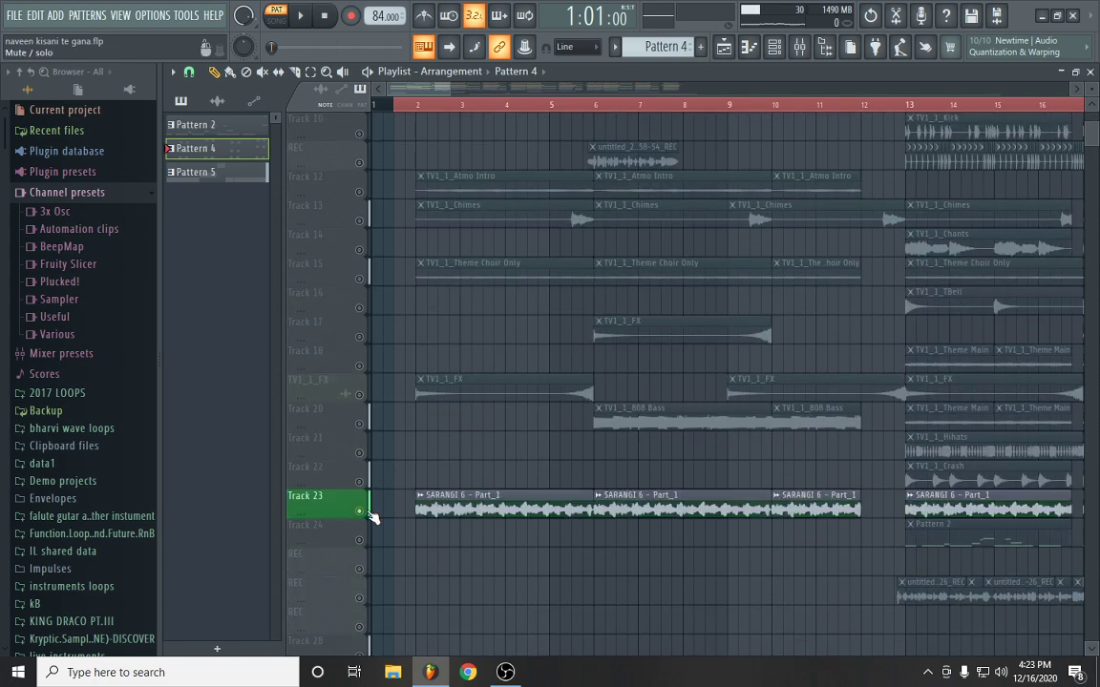
{"action": "left_click", "coordinate": [381, 105]}
{"action": "key", "text": "space"}
{"action": "scroll", "coordinate": [392, 105], "scroll_direction": "down", "scroll_amount": 2}
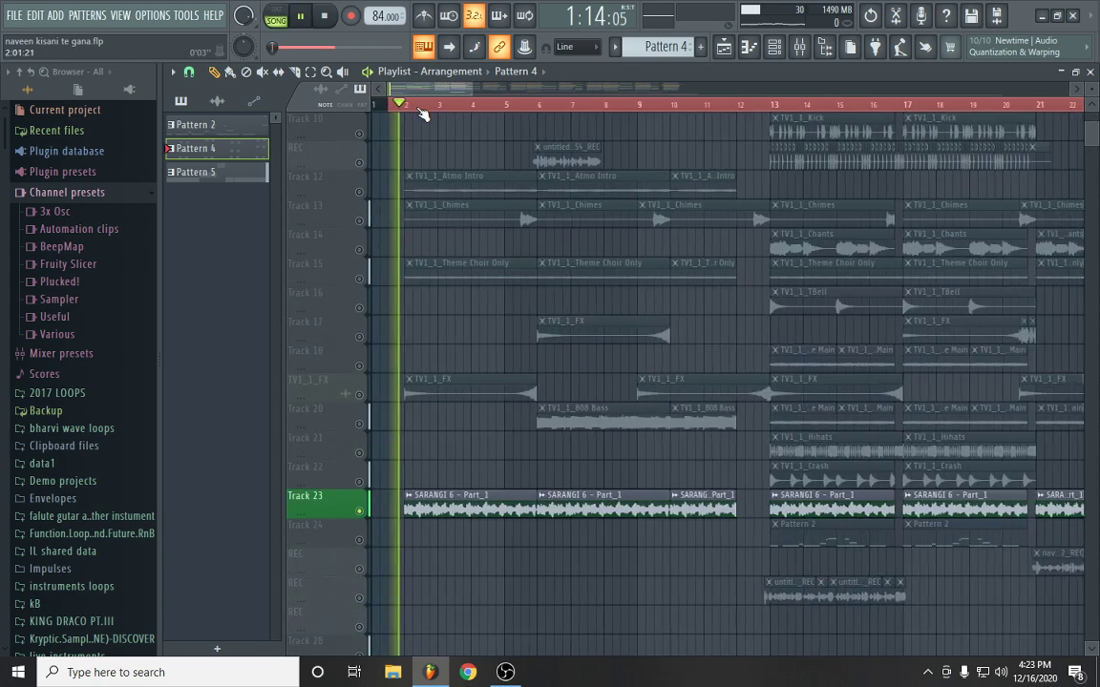
{"action": "scroll", "coordinate": [425, 134], "scroll_direction": "up", "scroll_amount": 9}
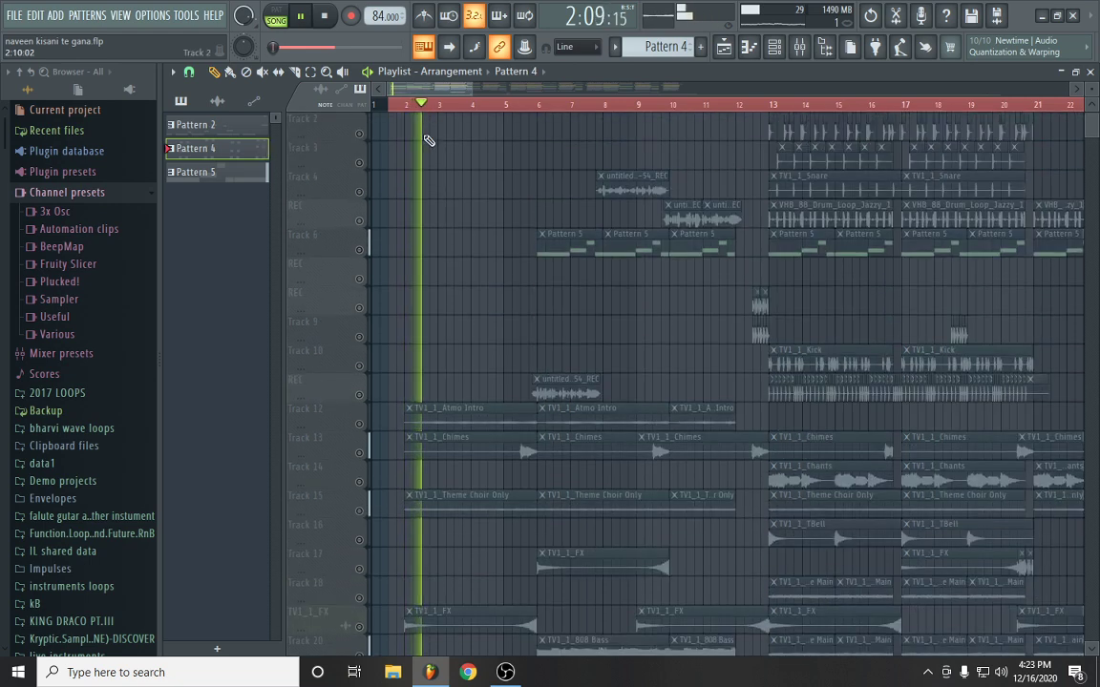
{"action": "scroll", "coordinate": [436, 105], "scroll_direction": "up", "scroll_amount": 1}
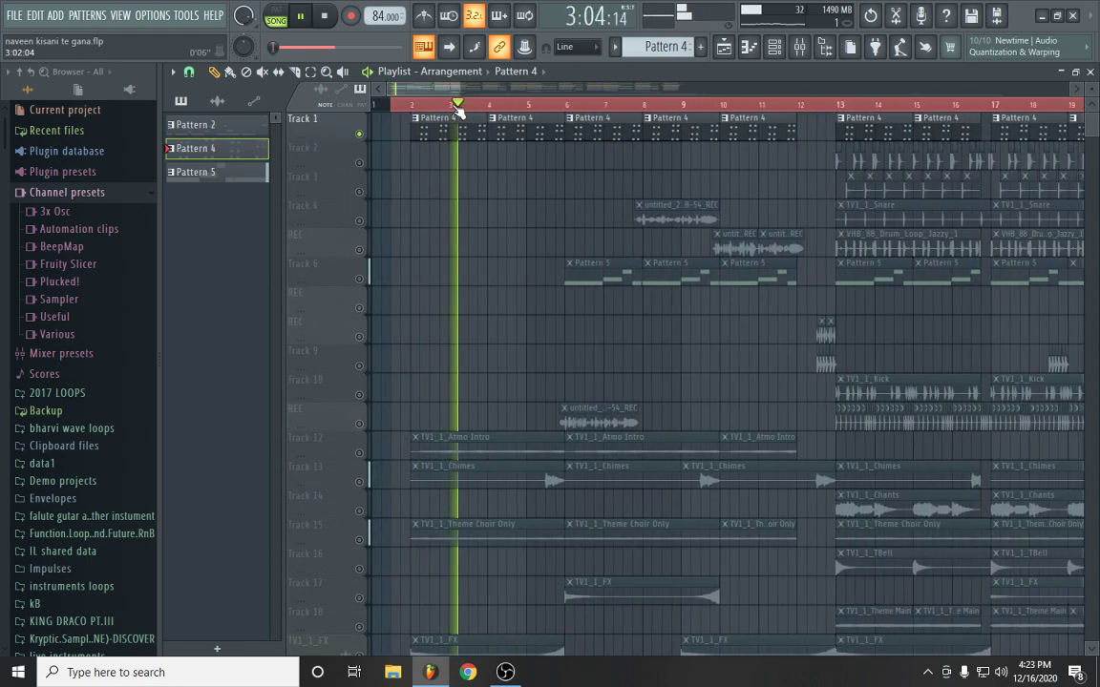
{"action": "scroll", "coordinate": [503, 179], "scroll_direction": "down", "scroll_amount": 1}
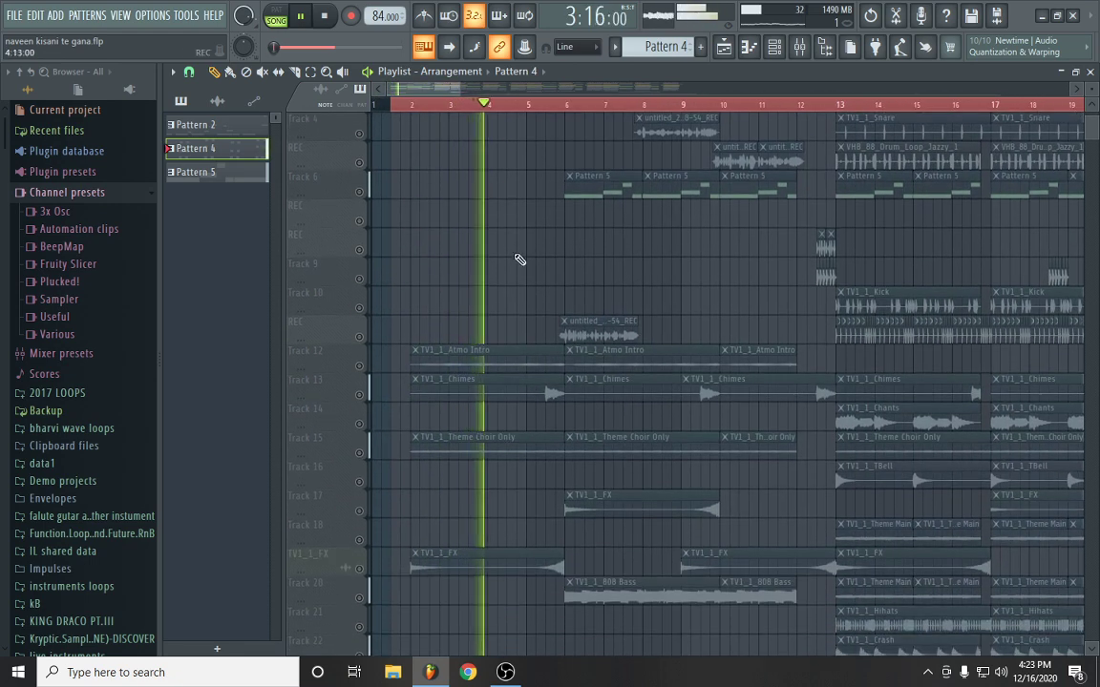
{"action": "scroll", "coordinate": [429, 250], "scroll_direction": "down", "scroll_amount": 6}
{"action": "key", "text": "space"}
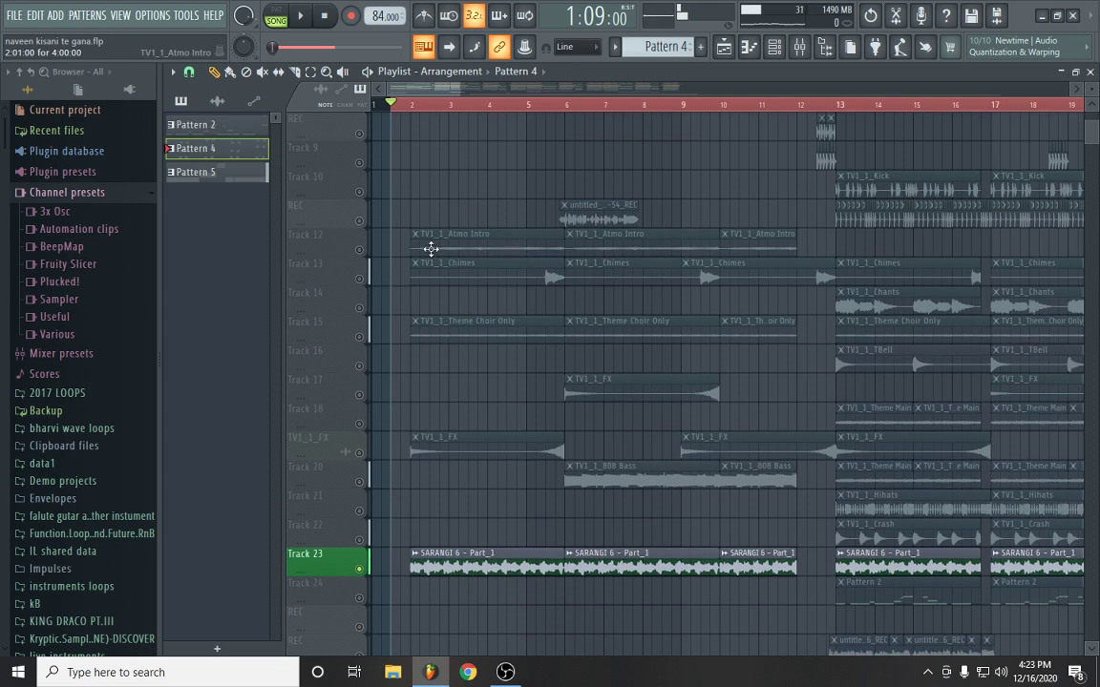
Solo Track 12 with the TV1_1_Atmo Intro clips and listen to it from bar 2
{"action": "left_click", "coordinate": [369, 252]}
{"action": "left_click", "coordinate": [422, 107]}
{"action": "key", "text": "space"}
{"action": "scroll", "coordinate": [440, 113], "scroll_direction": "up", "scroll_amount": 2}
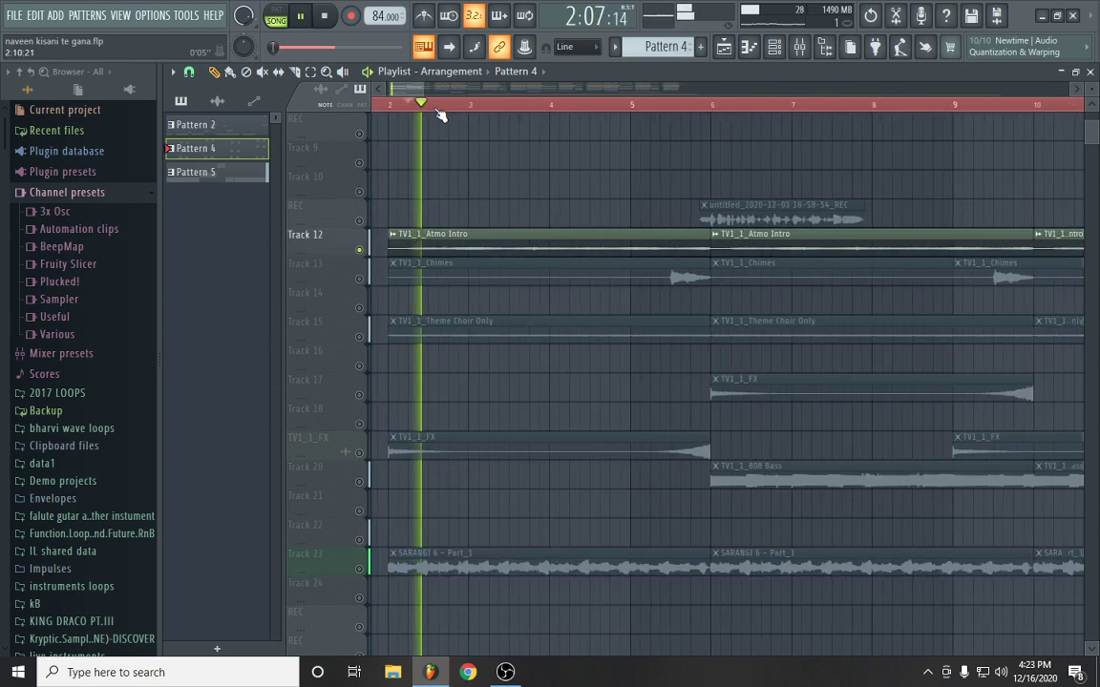
{"action": "scroll", "coordinate": [440, 114], "scroll_direction": "down", "scroll_amount": 2}
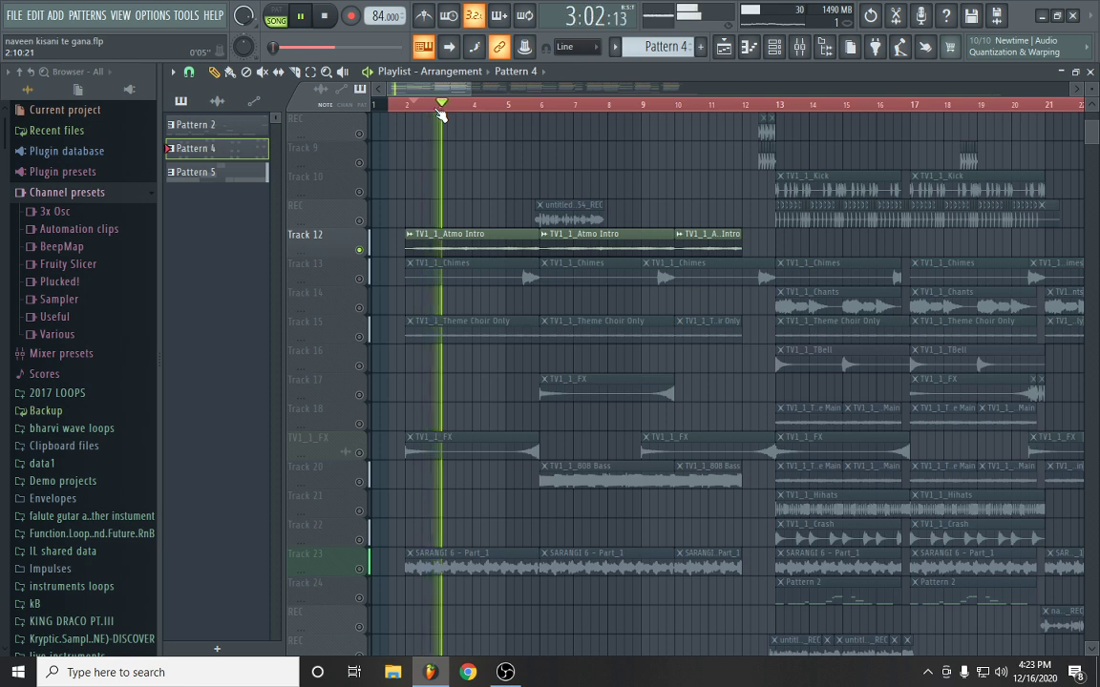
{"action": "key", "text": "space"}
Solo Track 15 with the TV1_1_Theme Choir Only clips and listen to it from bar 2
{"action": "left_click", "coordinate": [368, 334]}
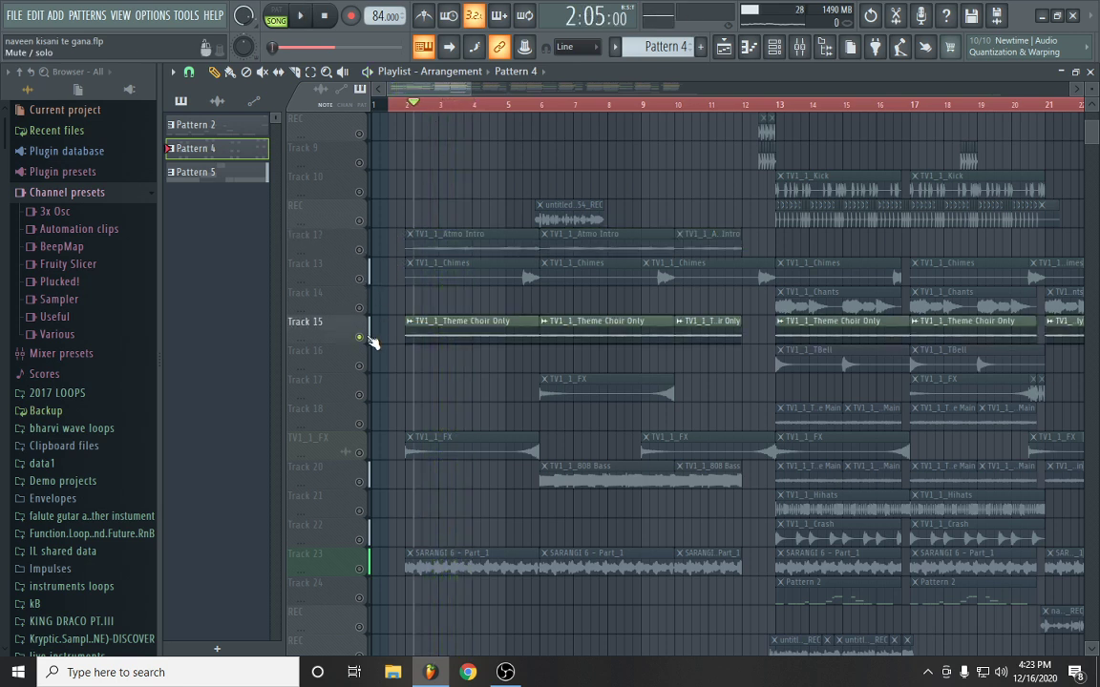
{"action": "key", "text": "space"}
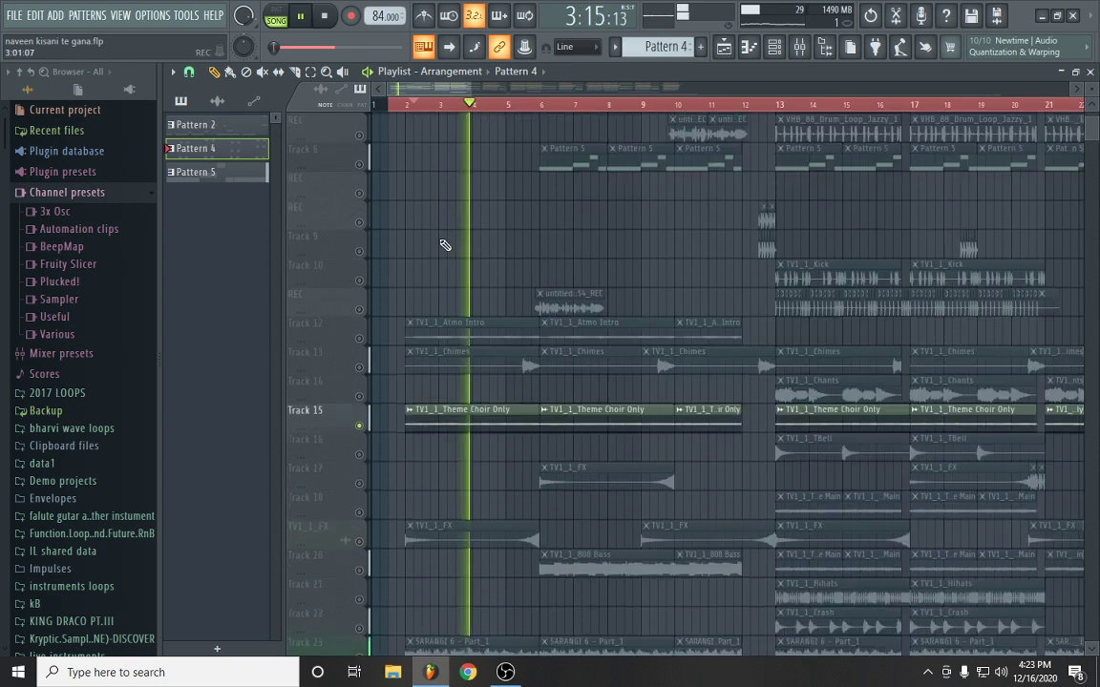
{"action": "scroll", "coordinate": [444, 239], "scroll_direction": "down", "scroll_amount": 2}
{"action": "scroll", "coordinate": [443, 248], "scroll_direction": "down", "scroll_amount": 1}
{"action": "scroll", "coordinate": [442, 249], "scroll_direction": "up", "scroll_amount": 4}
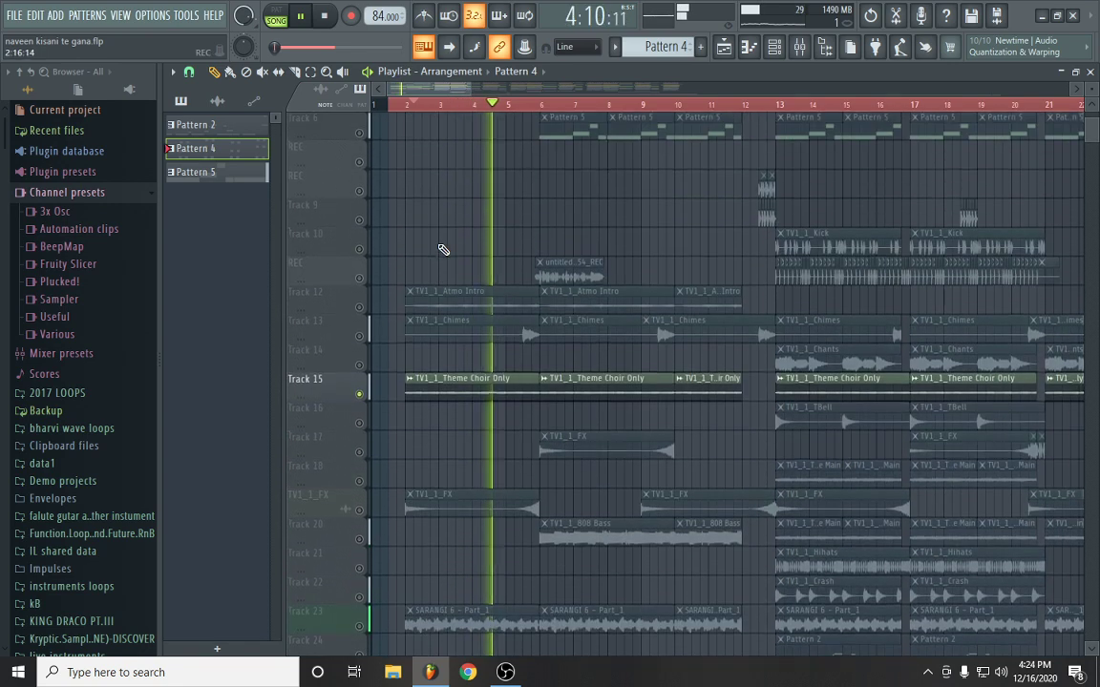
{"action": "key", "text": "space"}
Activate Tracks 1, 12 and 23 alongside the soloed choir on Track 15
{"action": "scroll", "coordinate": [448, 269], "scroll_direction": "up", "scroll_amount": 4}
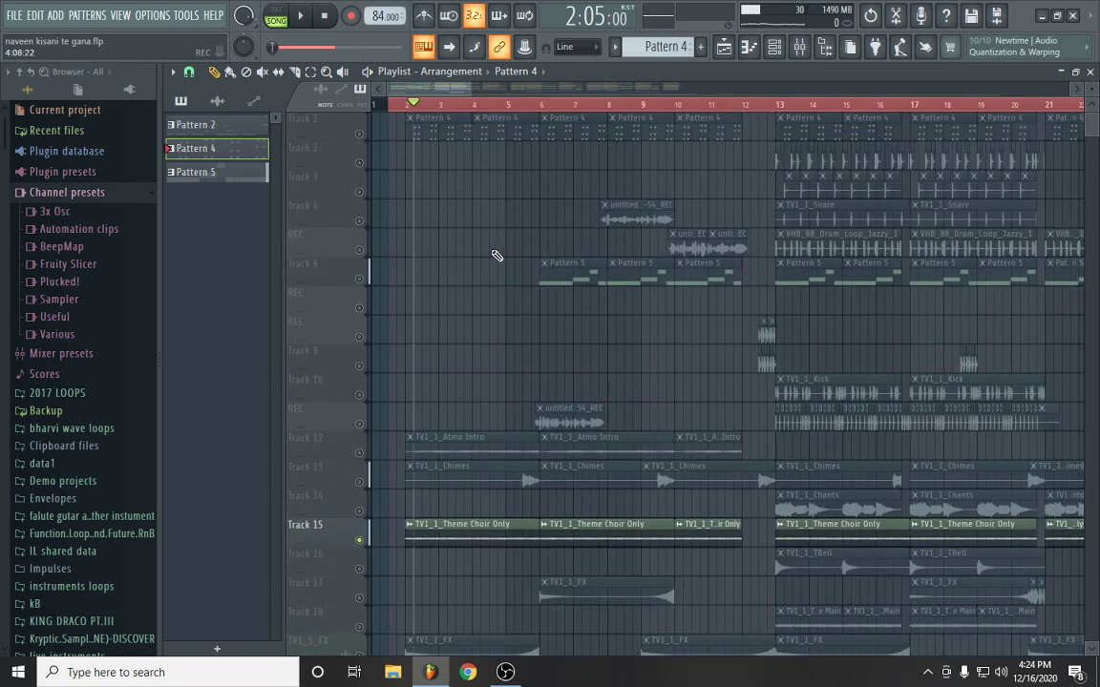
{"action": "left_click", "coordinate": [360, 134]}
{"action": "left_click", "coordinate": [360, 455]}
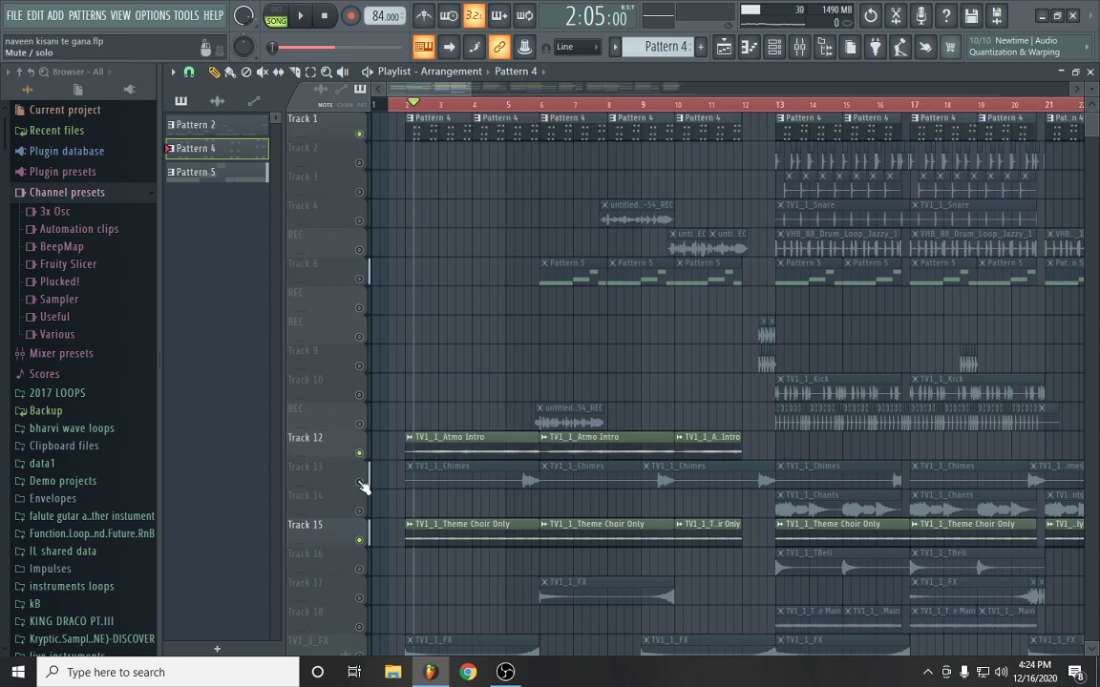
{"action": "scroll", "coordinate": [363, 483], "scroll_direction": "down", "scroll_amount": 6}
{"action": "left_click", "coordinate": [360, 540]}
Listen to the four active intro layers together from bar 2 and stop playback
{"action": "key", "text": "space"}
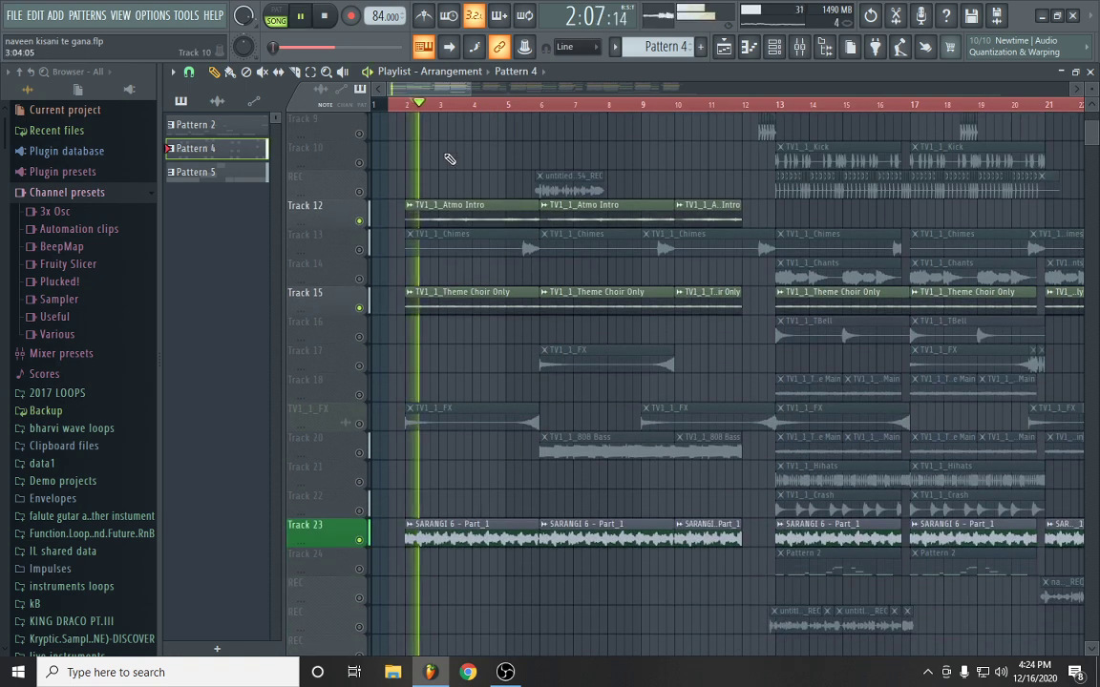
{"action": "scroll", "coordinate": [452, 184], "scroll_direction": "down", "scroll_amount": 2}
{"action": "scroll", "coordinate": [452, 184], "scroll_direction": "up", "scroll_amount": 2}
{"action": "scroll", "coordinate": [452, 184], "scroll_direction": "up", "scroll_amount": 2}
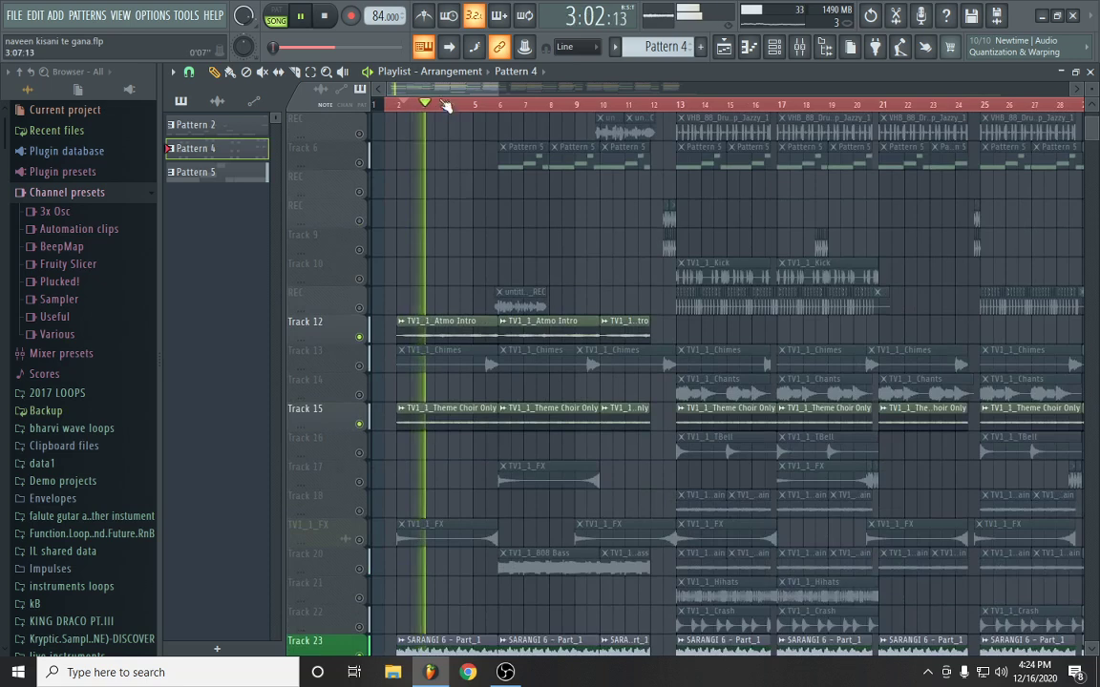
{"action": "scroll", "coordinate": [432, 107], "scroll_direction": "up", "scroll_amount": 2}
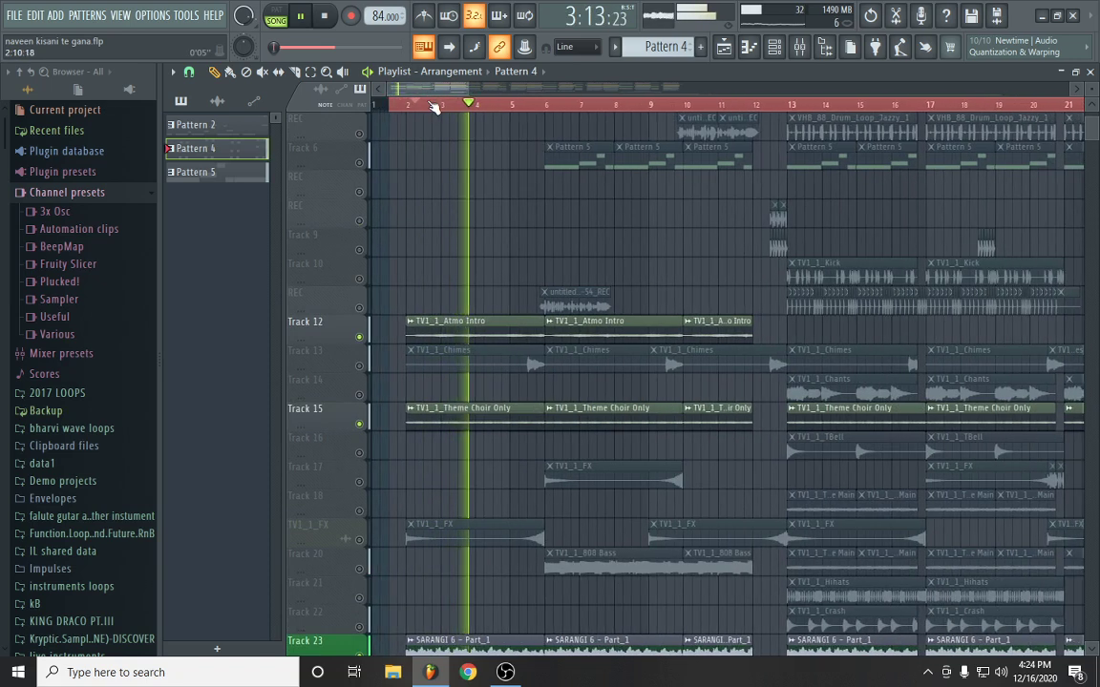
{"action": "scroll", "coordinate": [473, 190], "scroll_direction": "down", "scroll_amount": 2}
{"action": "key", "text": "space"}
Solo the TV1_1_FX track and listen to its riser from bar 2
{"action": "right_click", "coordinate": [365, 454]}
{"action": "left_click", "coordinate": [418, 110]}
{"action": "key", "text": "space"}
{"action": "key", "text": "space"}
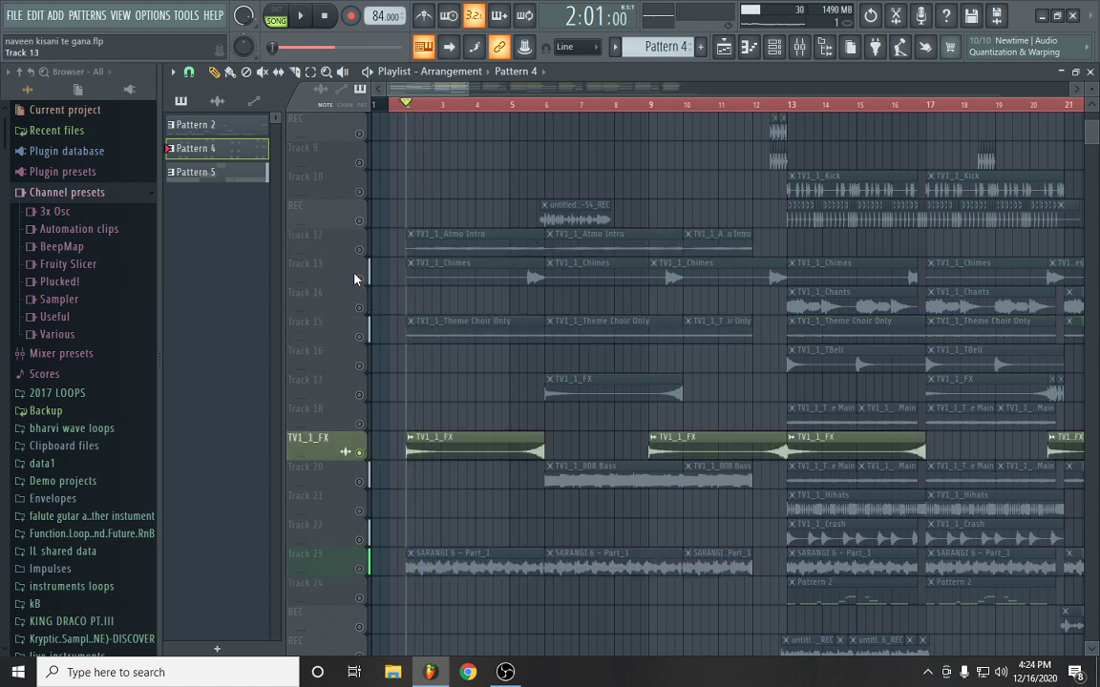
Solo Track 13 with the TV1_1_Chimes clips and listen to the chime hit from bar 5
{"action": "right_click", "coordinate": [355, 279]}
{"action": "left_click", "coordinate": [520, 105]}
{"action": "key", "text": "space"}
{"action": "scroll", "coordinate": [539, 110], "scroll_direction": "up", "scroll_amount": 3}
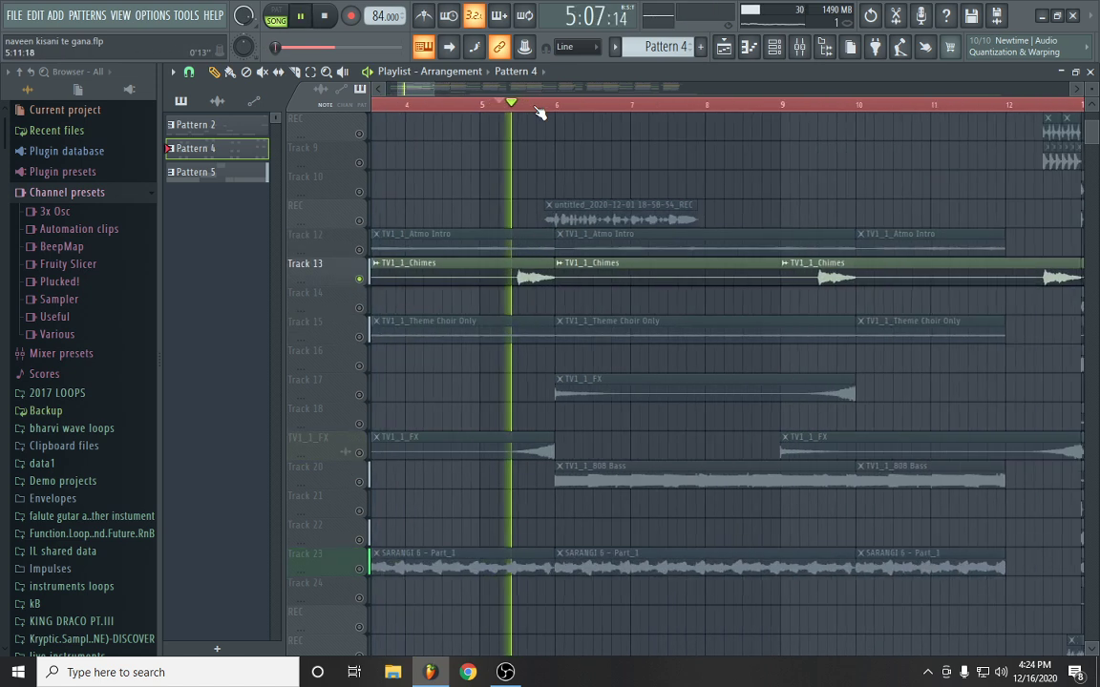
{"action": "key", "text": "space"}
Clear the solo so that all playlist tracks are active again
{"action": "scroll", "coordinate": [540, 111], "scroll_direction": "down", "scroll_amount": 3}
{"action": "right_click", "coordinate": [372, 450]}
{"action": "right_click", "coordinate": [359, 452]}
{"action": "right_click", "coordinate": [359, 452]}
Solo Track 35 with the Bharti Kissan Union news clip and listen to it from just before bar 2
{"action": "scroll", "coordinate": [380, 444], "scroll_direction": "down", "scroll_amount": 10}
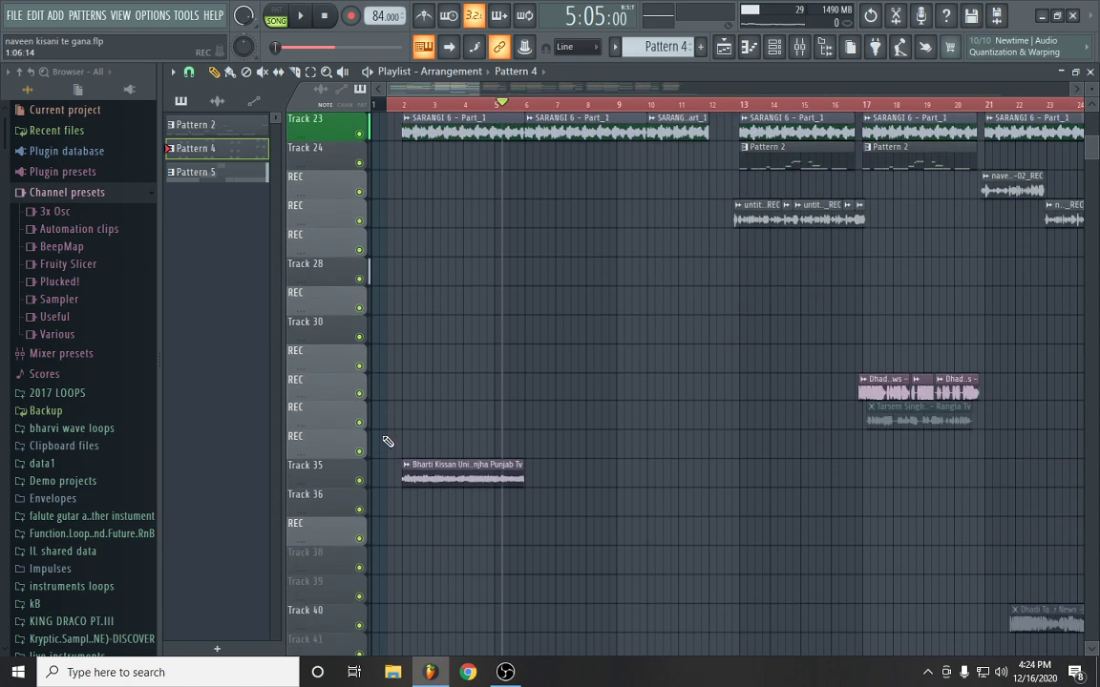
{"action": "scroll", "coordinate": [436, 380], "scroll_direction": "down", "scroll_amount": 3}
{"action": "right_click", "coordinate": [361, 393]}
{"action": "left_click", "coordinate": [402, 105]}
{"action": "scroll", "coordinate": [405, 108], "scroll_direction": "up", "scroll_amount": 4}
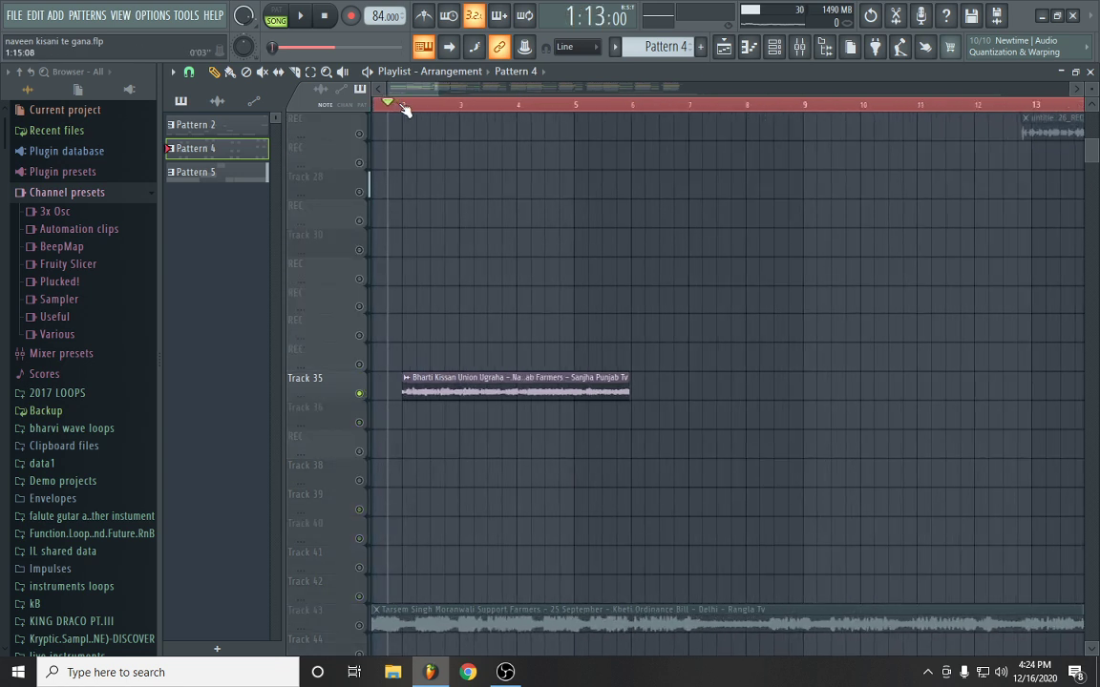
{"action": "key", "text": "space"}
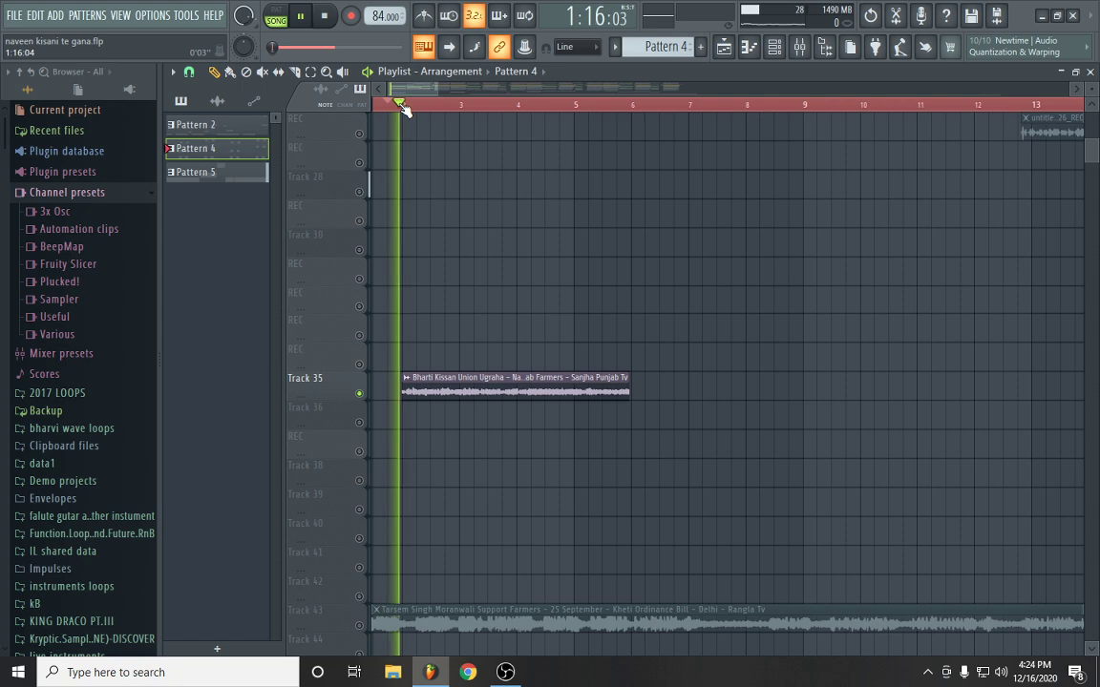
{"action": "scroll", "coordinate": [410, 108], "scroll_direction": "down", "scroll_amount": 3}
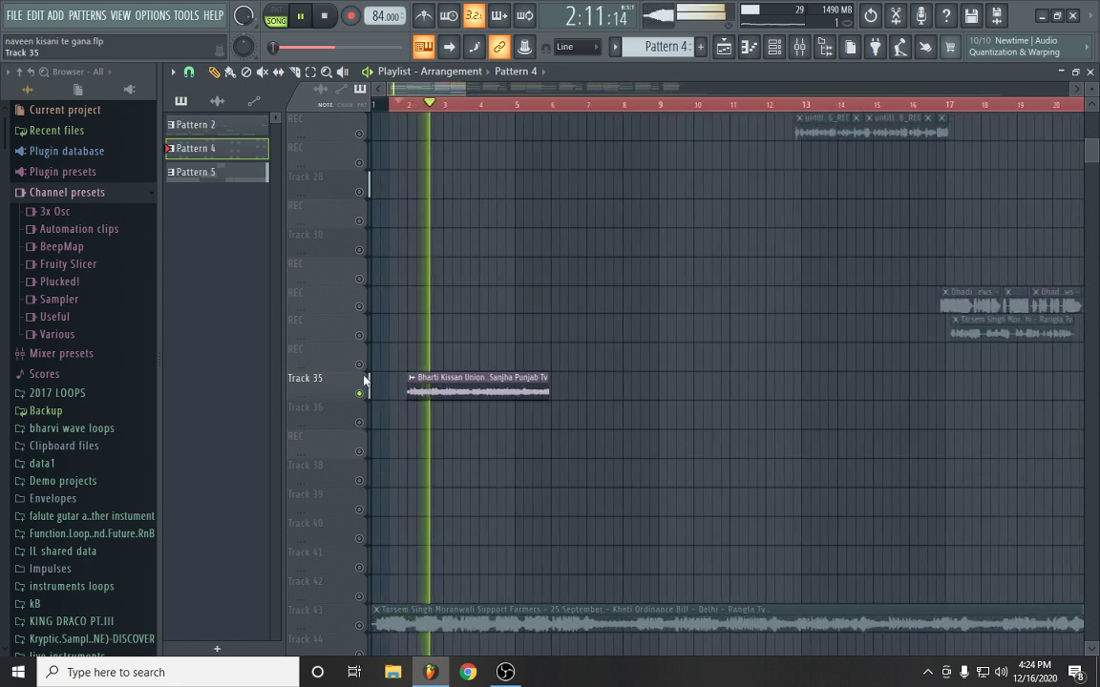
{"action": "key", "text": "space"}
Open the Bharti Kissan Union clip's channel settings and examine the effects on its mixer insert 5, including Fruity parametric EQ 2
{"action": "double_click", "coordinate": [456, 391]}
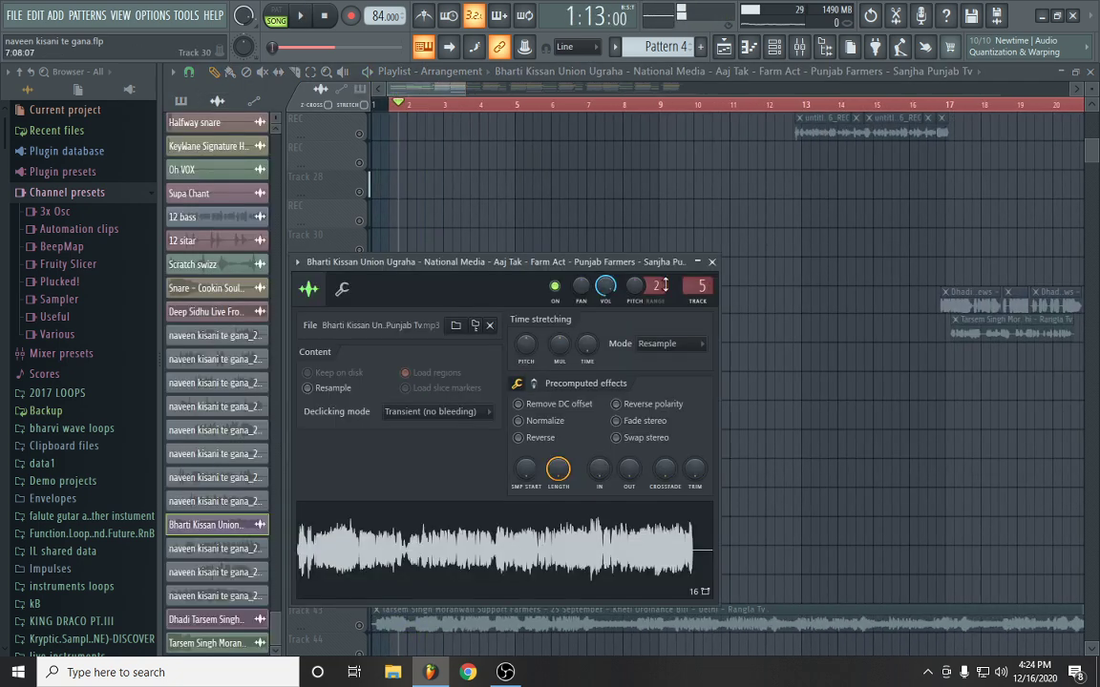
{"action": "key", "text": "F9"}
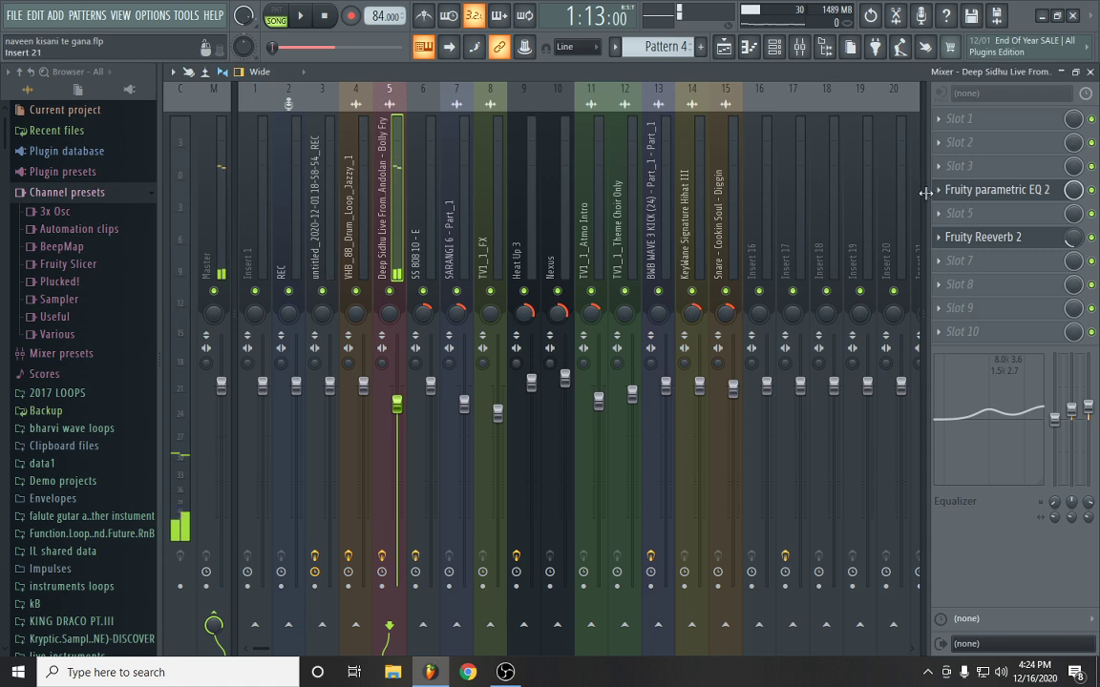
{"action": "left_click", "coordinate": [983, 188]}
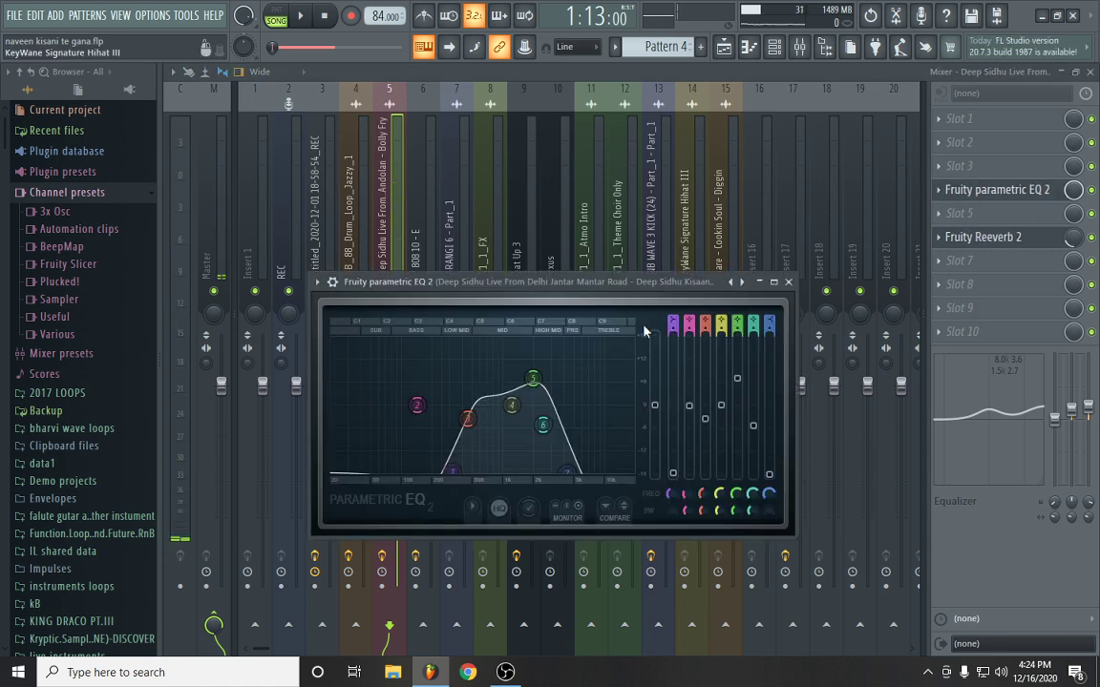
{"action": "left_click", "coordinate": [741, 282]}
{"action": "left_click", "coordinate": [764, 451]}
{"action": "key", "text": "Escape"}
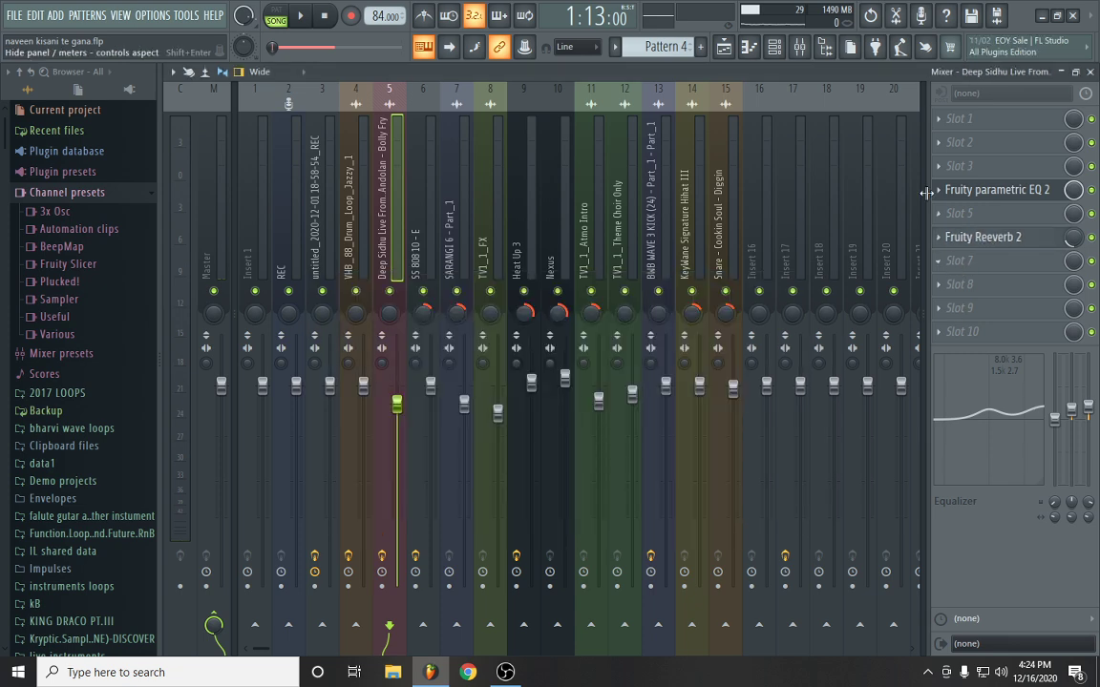
Return to the playlist, clear the Track 35 solo and listen to all intro layers together from just before bar 2 into bar 6
{"action": "key", "text": "F5"}
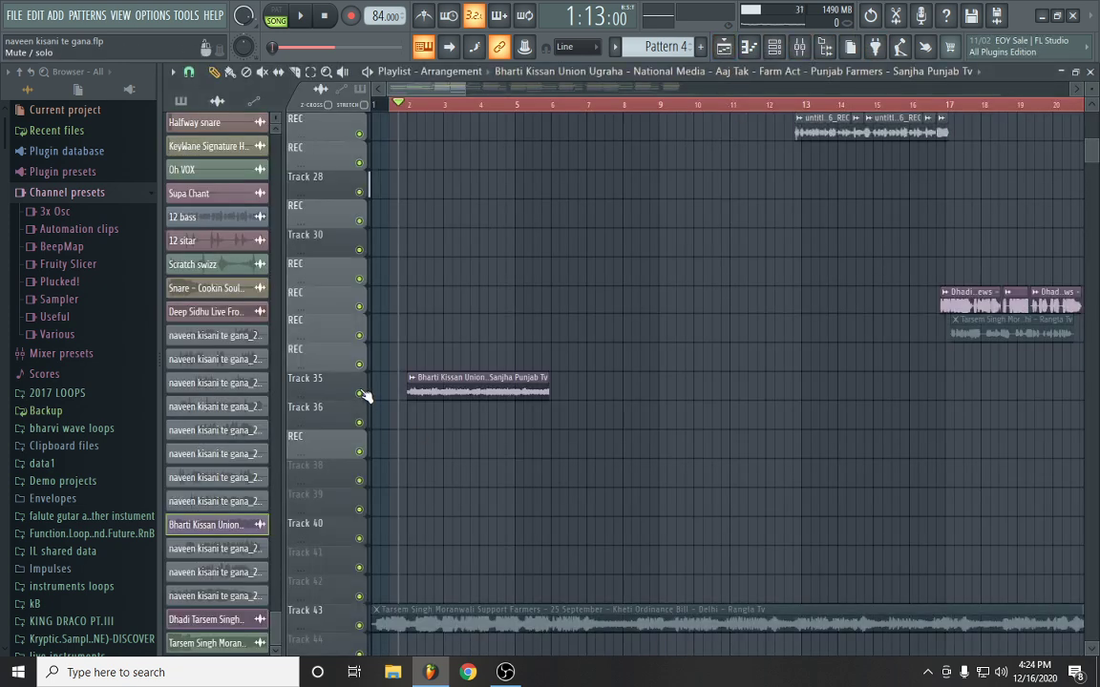
{"action": "scroll", "coordinate": [621, 369], "scroll_direction": "up", "scroll_amount": 4}
{"action": "key", "text": "space"}
{"action": "scroll", "coordinate": [442, 160], "scroll_direction": "down", "scroll_amount": 3}
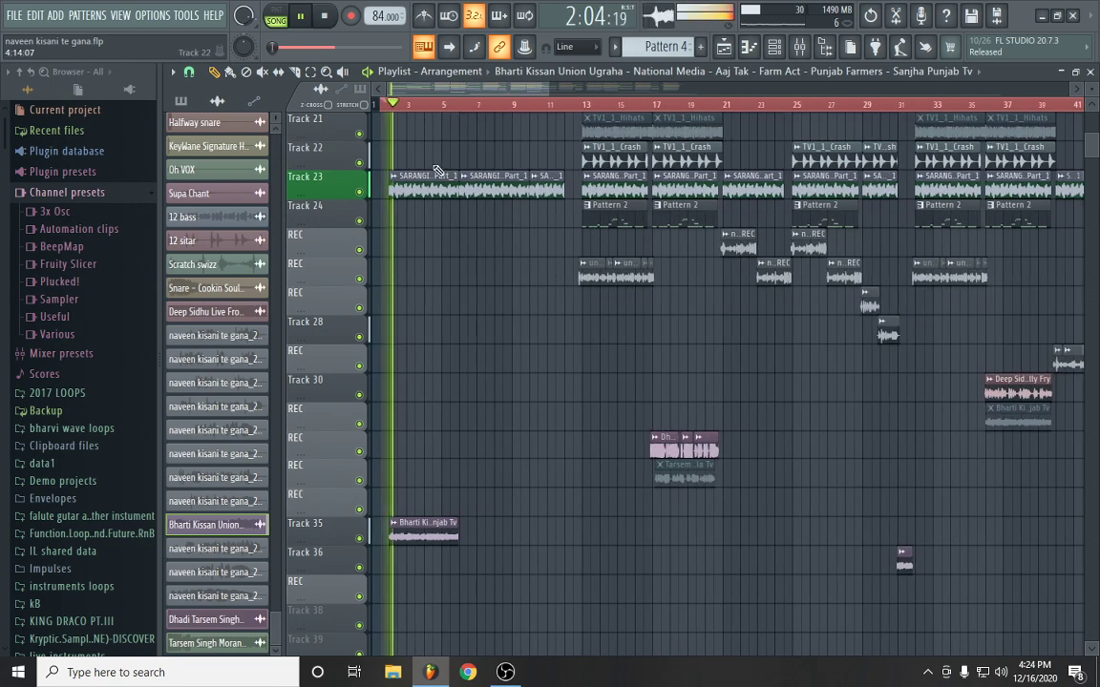
{"action": "scroll", "coordinate": [442, 161], "scroll_direction": "up", "scroll_amount": 2}
{"action": "scroll", "coordinate": [438, 112], "scroll_direction": "up", "scroll_amount": 3}
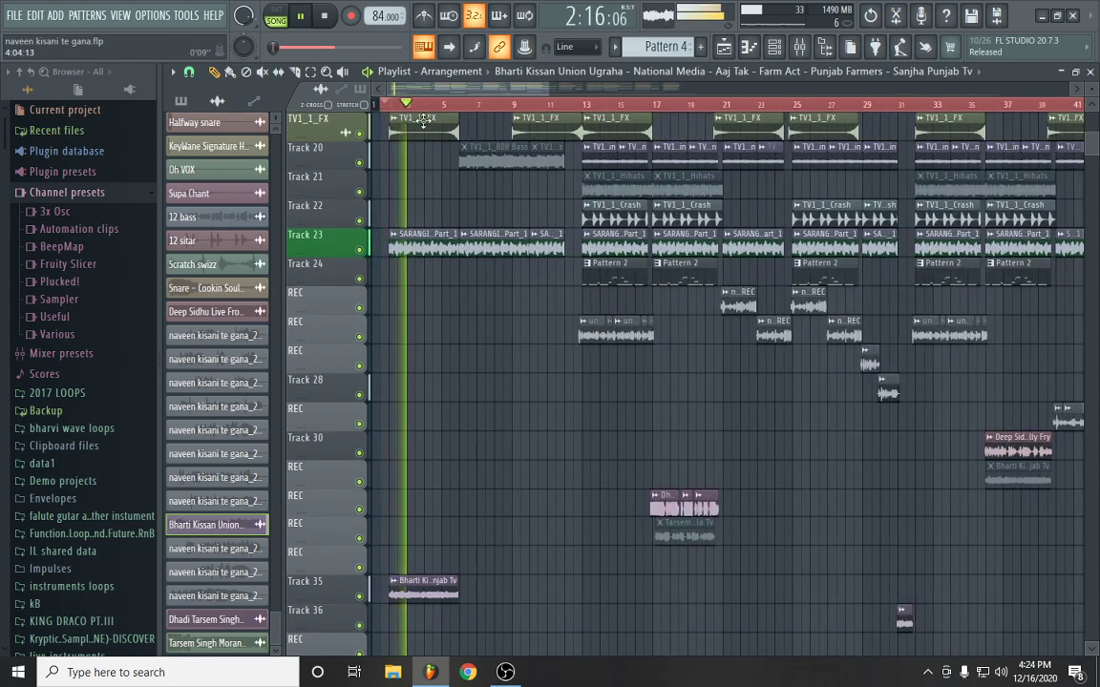
{"action": "scroll", "coordinate": [461, 233], "scroll_direction": "up", "scroll_amount": 6}
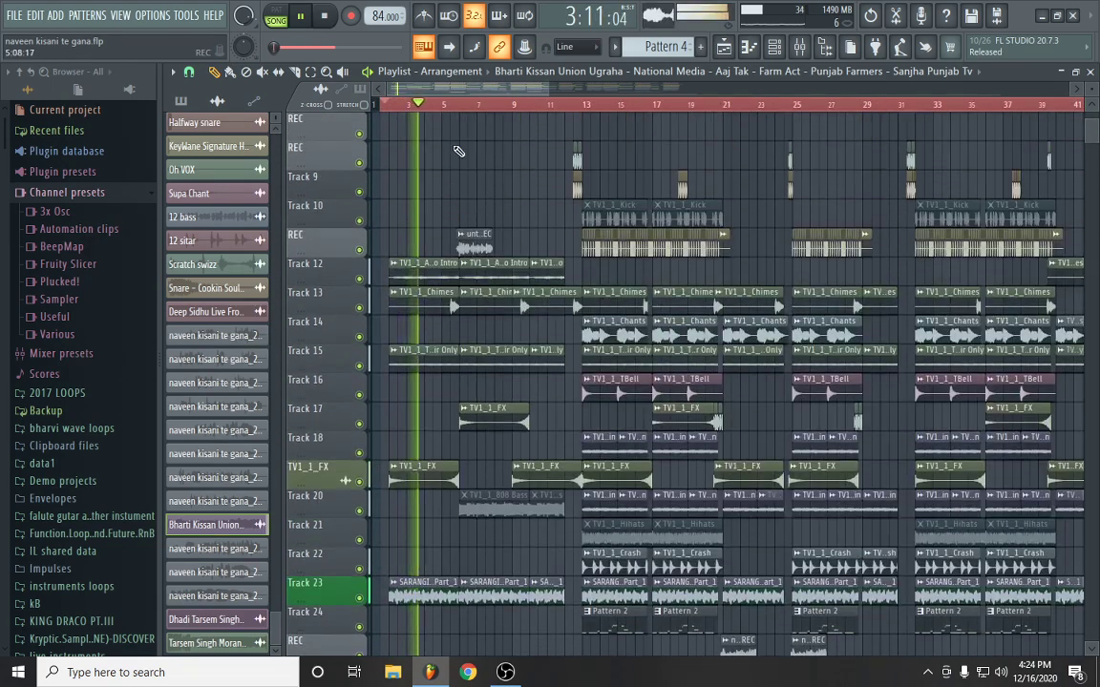
{"action": "scroll", "coordinate": [461, 111], "scroll_direction": "down", "scroll_amount": 1}
{"action": "scroll", "coordinate": [480, 294], "scroll_direction": "up", "scroll_amount": 3}
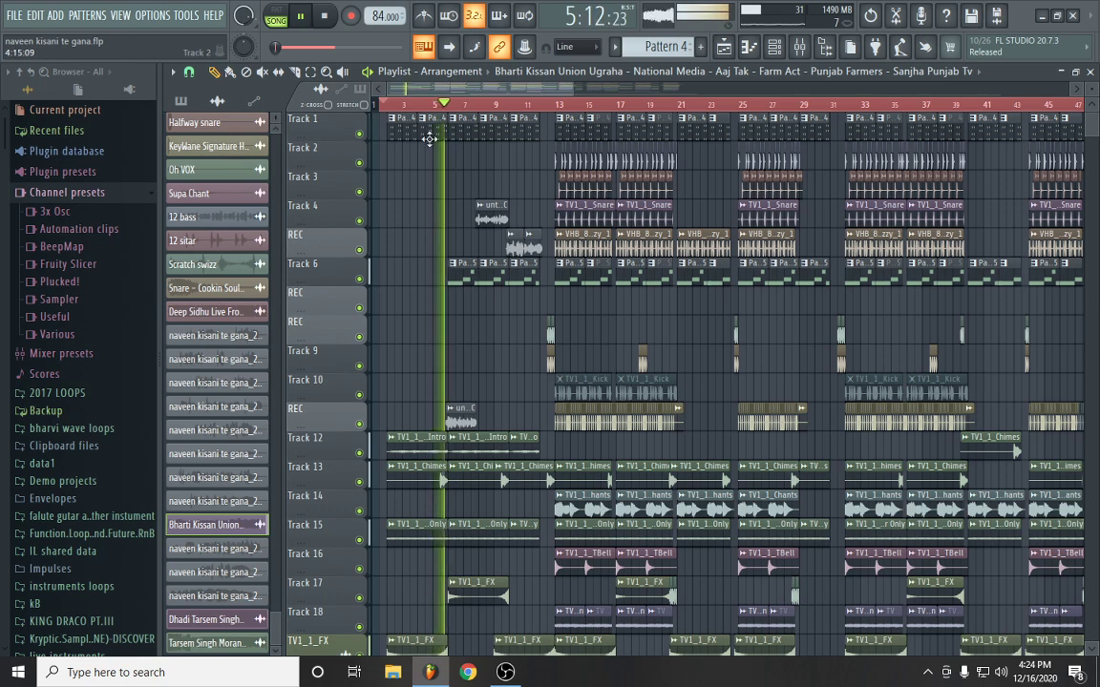
{"action": "scroll", "coordinate": [462, 114], "scroll_direction": "up", "scroll_amount": 3}
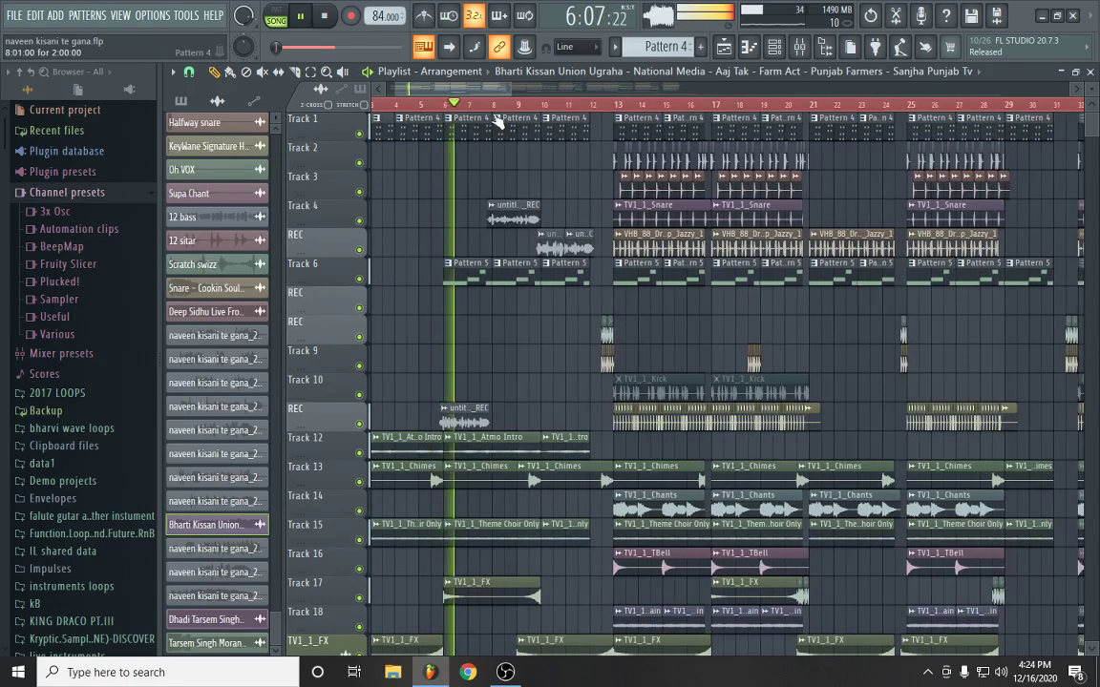
{"action": "key", "text": "space"}
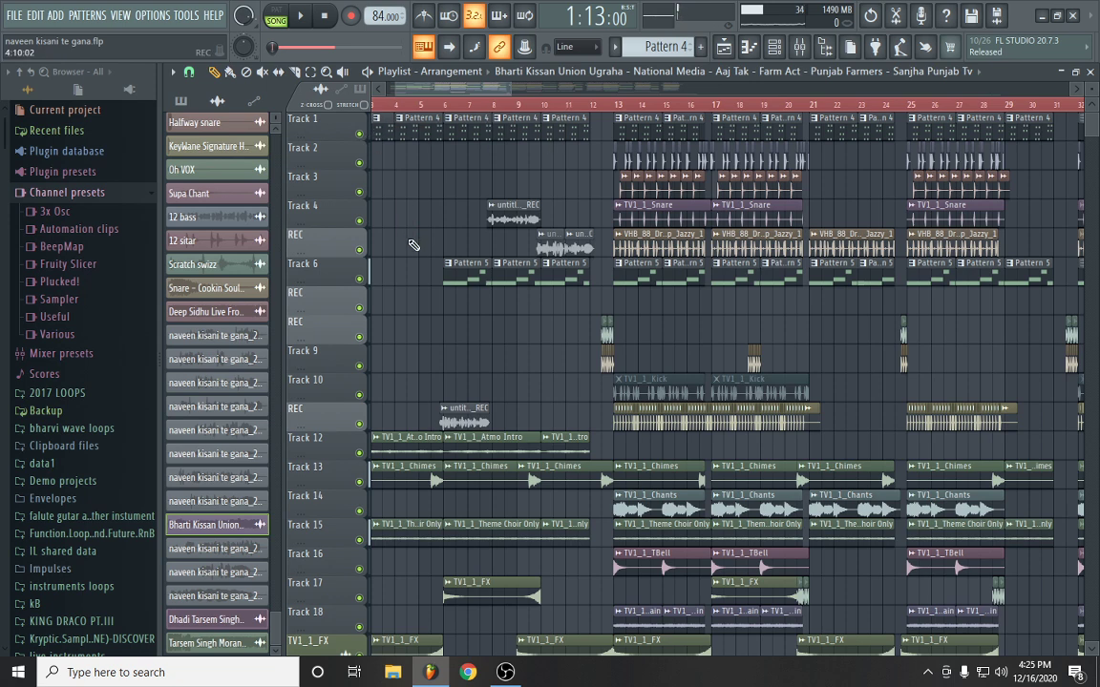
Mute Track 4 and the two REC tracks that hold the vocal recordings of the intro
{"action": "scroll", "coordinate": [412, 244], "scroll_direction": "down", "scroll_amount": 2}
{"action": "left_click", "coordinate": [360, 366]}
{"action": "left_click", "coordinate": [360, 162]}
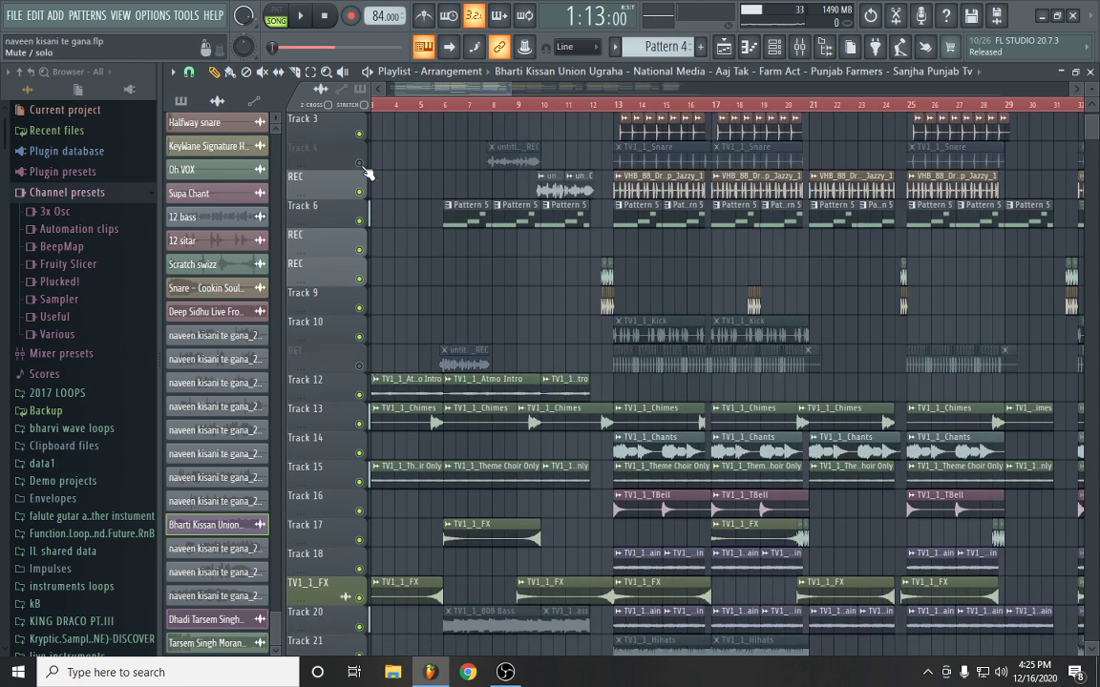
{"action": "scroll", "coordinate": [373, 239], "scroll_direction": "down", "scroll_amount": 4}
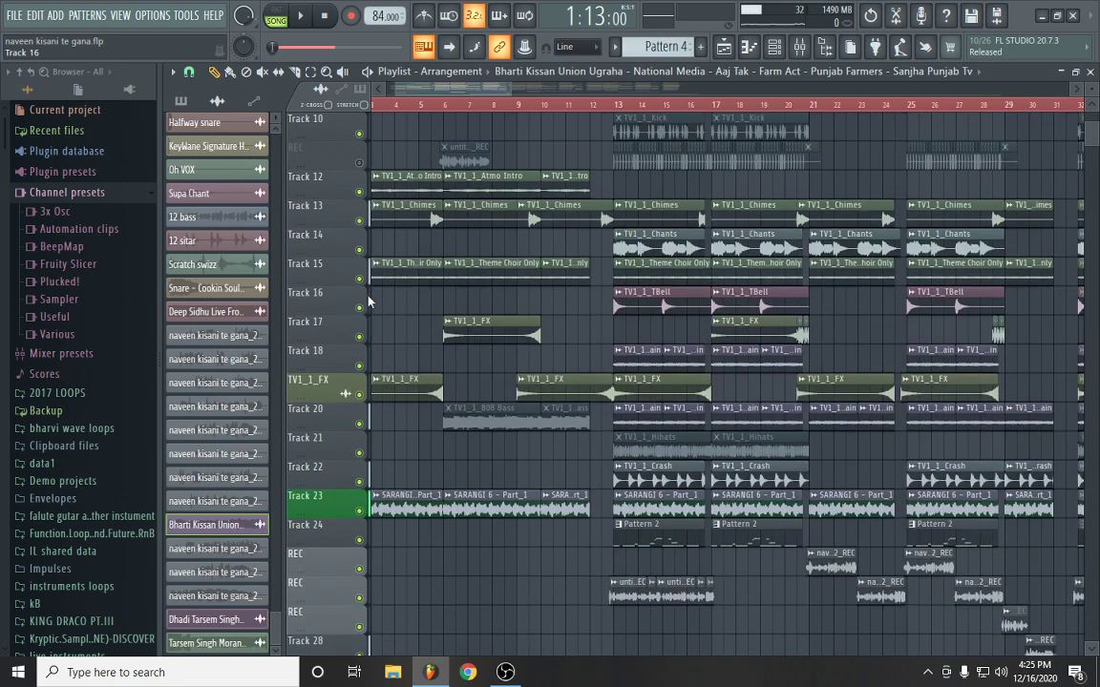
{"action": "scroll", "coordinate": [381, 282], "scroll_direction": "up", "scroll_amount": 4}
{"action": "scroll", "coordinate": [417, 105], "scroll_direction": "left", "scroll_amount": 2}
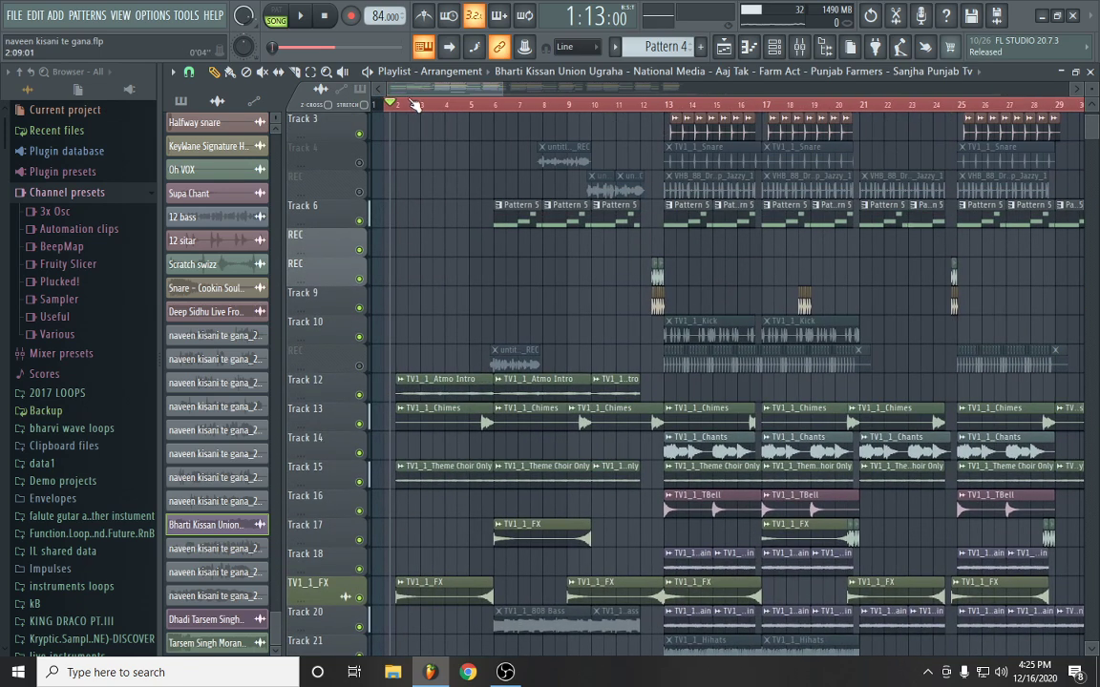
Listen to the intro without vocals, restarting playback from bar 4 and again from just before bar 6
{"action": "key", "text": "space"}
{"action": "left_click", "coordinate": [457, 106]}
{"action": "scroll", "coordinate": [506, 108], "scroll_direction": "up", "scroll_amount": 3}
{"action": "scroll", "coordinate": [506, 107], "scroll_direction": "down", "scroll_amount": 1}
{"action": "key", "text": "space"}
{"action": "scroll", "coordinate": [515, 108], "scroll_direction": "down", "scroll_amount": 1}
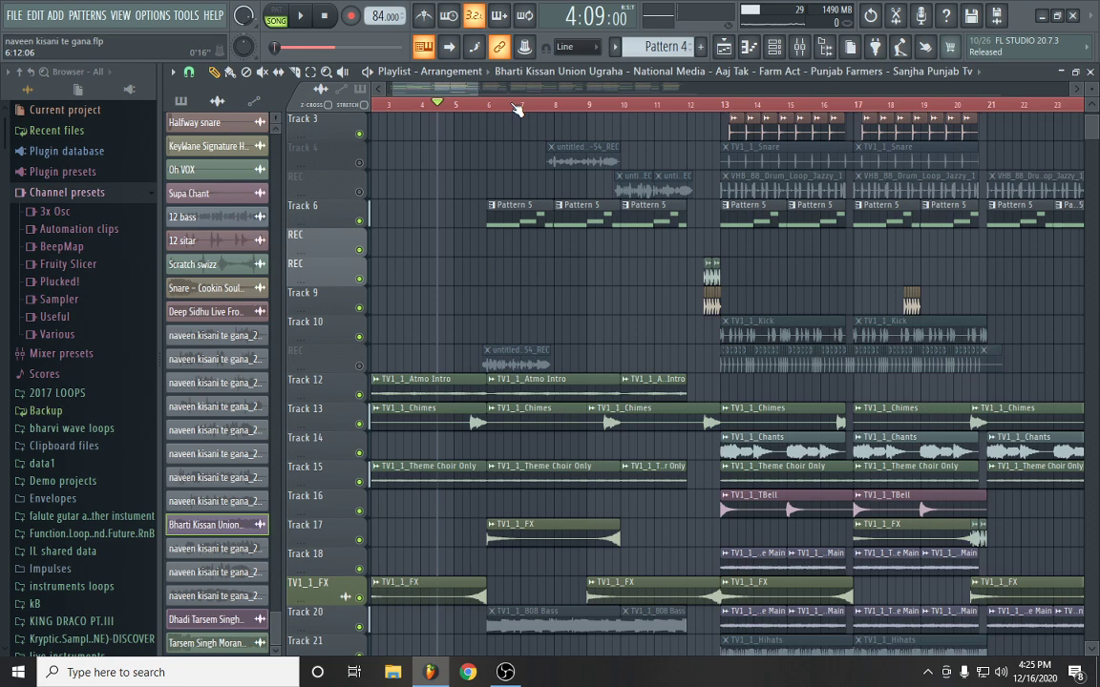
{"action": "left_click", "coordinate": [481, 105]}
{"action": "scroll", "coordinate": [504, 108], "scroll_direction": "up", "scroll_amount": 2}
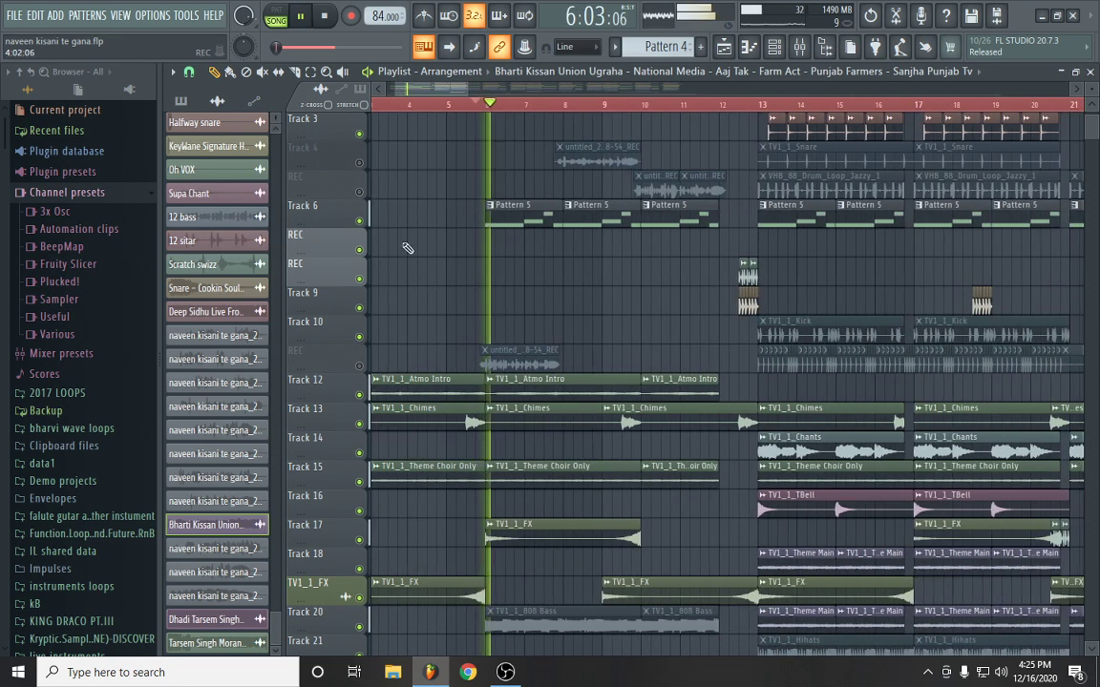
Solo Track 6 and examine the Nexus notes of its Pattern 5 in the piano roll, then stop playback in the playlist
{"action": "right_click", "coordinate": [360, 221]}
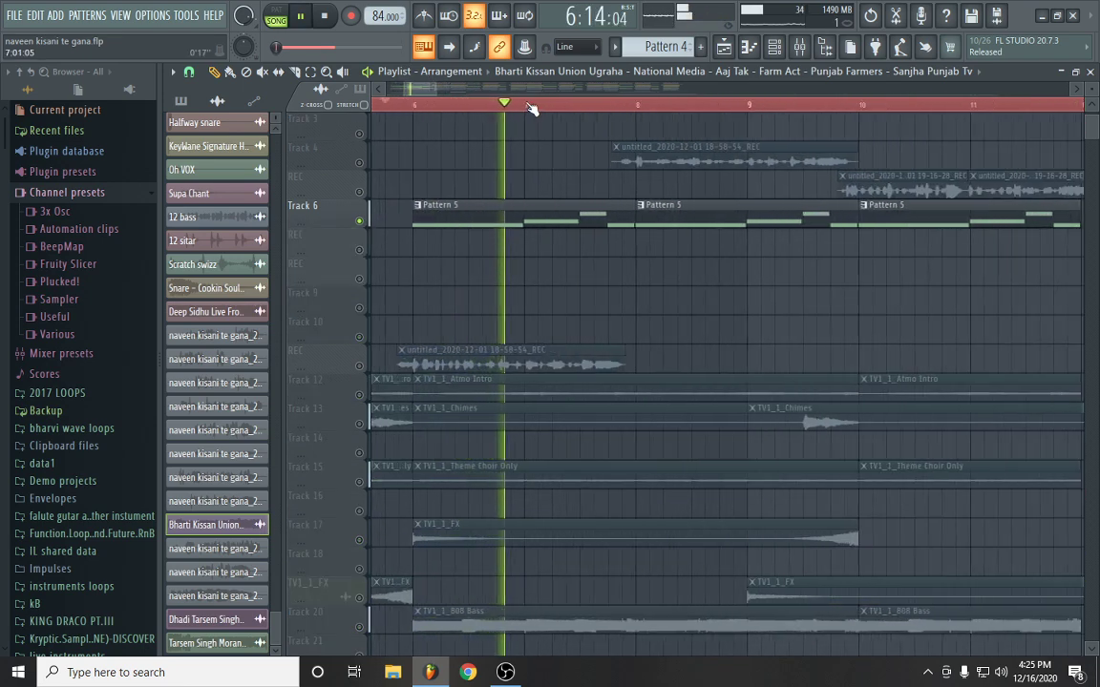
{"action": "double_click", "coordinate": [540, 205]}
{"action": "scroll", "coordinate": [473, 172], "scroll_direction": "down", "scroll_amount": 2}
{"action": "scroll", "coordinate": [515, 233], "scroll_direction": "down", "scroll_amount": 10}
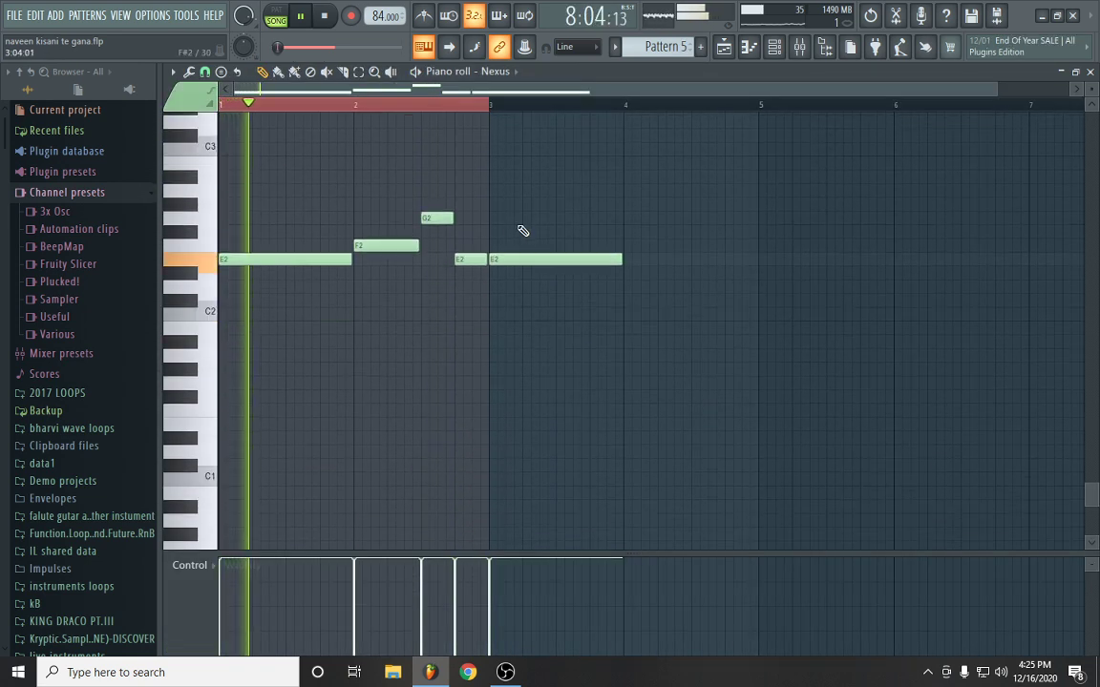
{"action": "left_click", "coordinate": [750, 49]}
{"action": "key", "text": "space"}
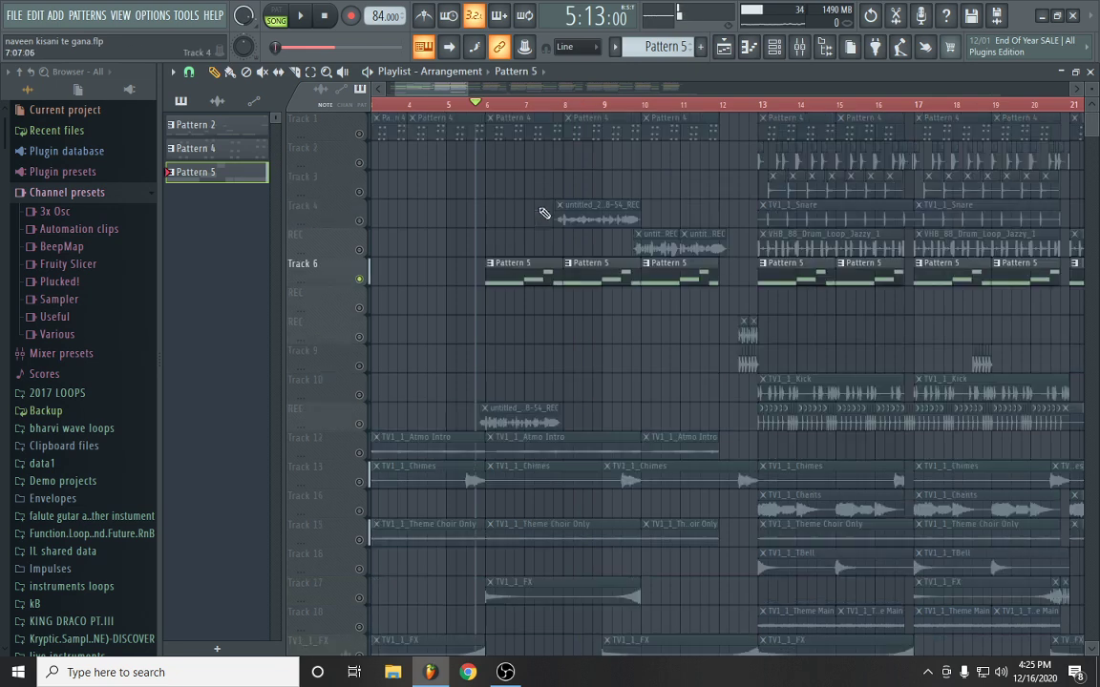
Listen to Pattern 4 on Track 1 together with Pattern 5 on Track 6 from just before bar 6
{"action": "key", "text": "space"}
{"action": "scroll", "coordinate": [524, 116], "scroll_direction": "up", "scroll_amount": 5}
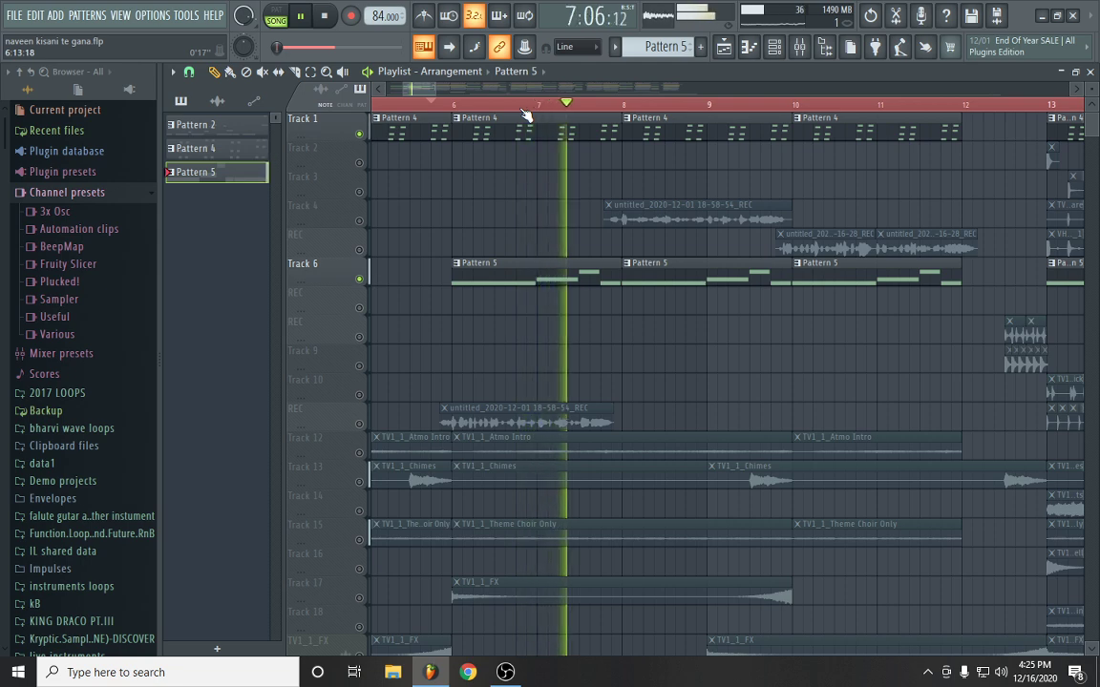
{"action": "scroll", "coordinate": [524, 115], "scroll_direction": "down", "scroll_amount": 5}
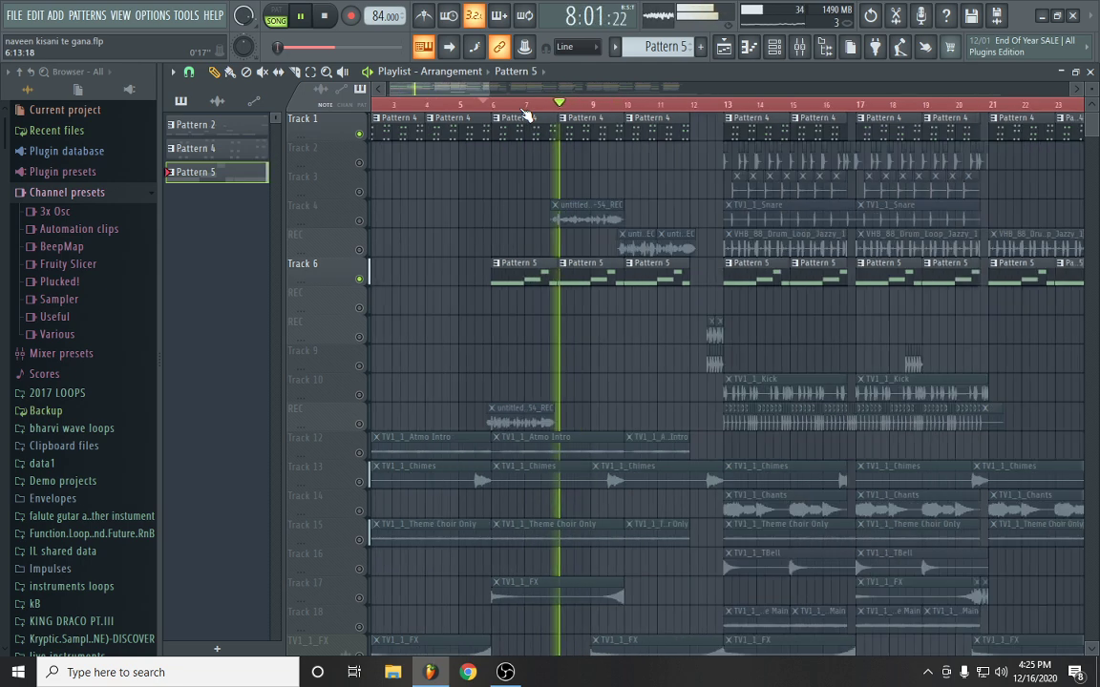
{"action": "scroll", "coordinate": [587, 214], "scroll_direction": "down", "scroll_amount": 1}
{"action": "scroll", "coordinate": [573, 310], "scroll_direction": "down", "scroll_amount": 5}
{"action": "key", "text": "space"}
Clear the solo and mutes so that every playlist track is active again
{"action": "left_click", "coordinate": [361, 279]}
{"action": "left_click", "coordinate": [361, 279], "text": "ctrl"}
{"action": "left_click", "coordinate": [361, 279], "text": "ctrl"}
{"action": "left_click", "coordinate": [361, 278], "text": "ctrl"}
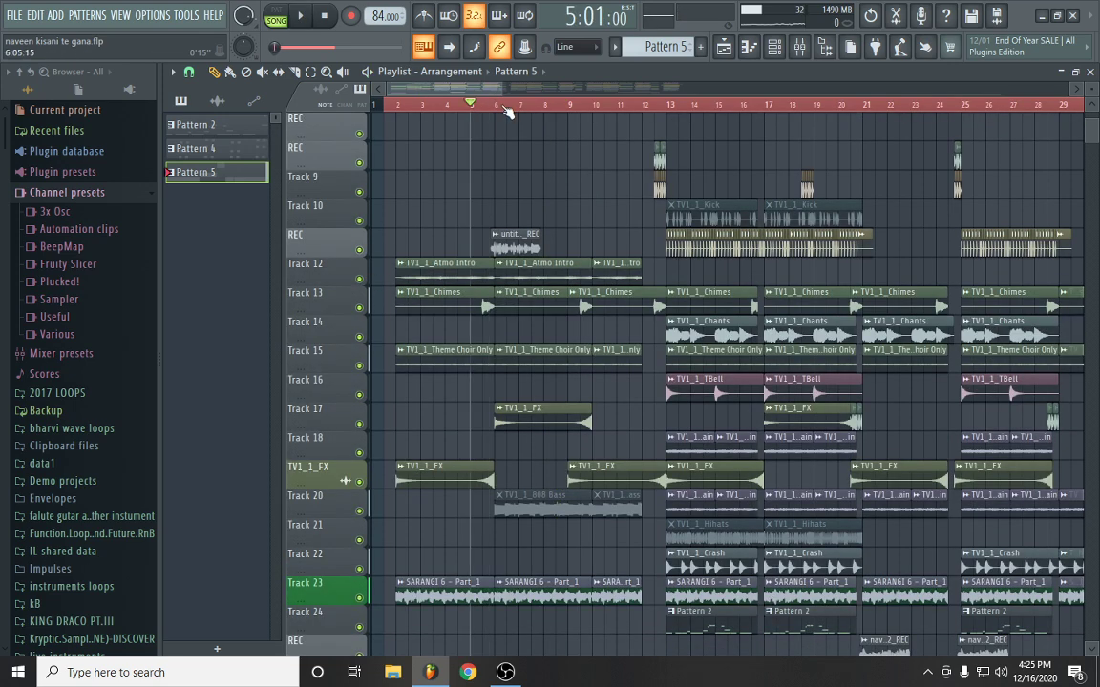
Play the full arrangement from bar 5 and follow the first vocal recording up to bar 8
{"action": "scroll", "coordinate": [506, 110], "scroll_direction": "up", "scroll_amount": 3}
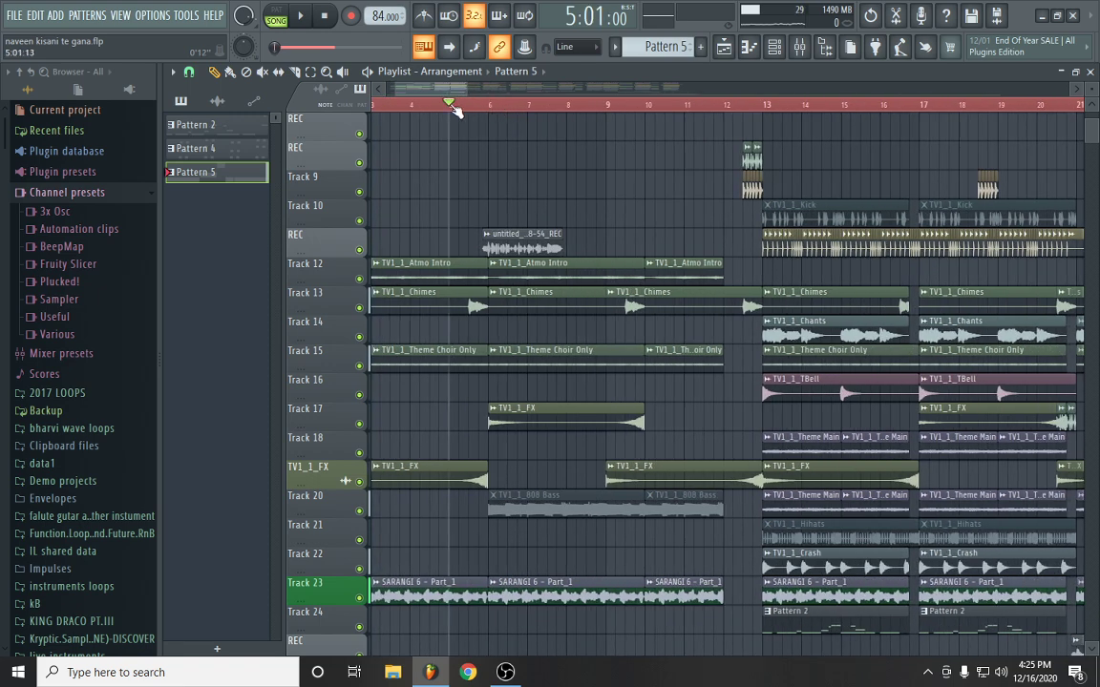
{"action": "scroll", "coordinate": [456, 110], "scroll_direction": "down", "scroll_amount": 2}
{"action": "key", "text": "space"}
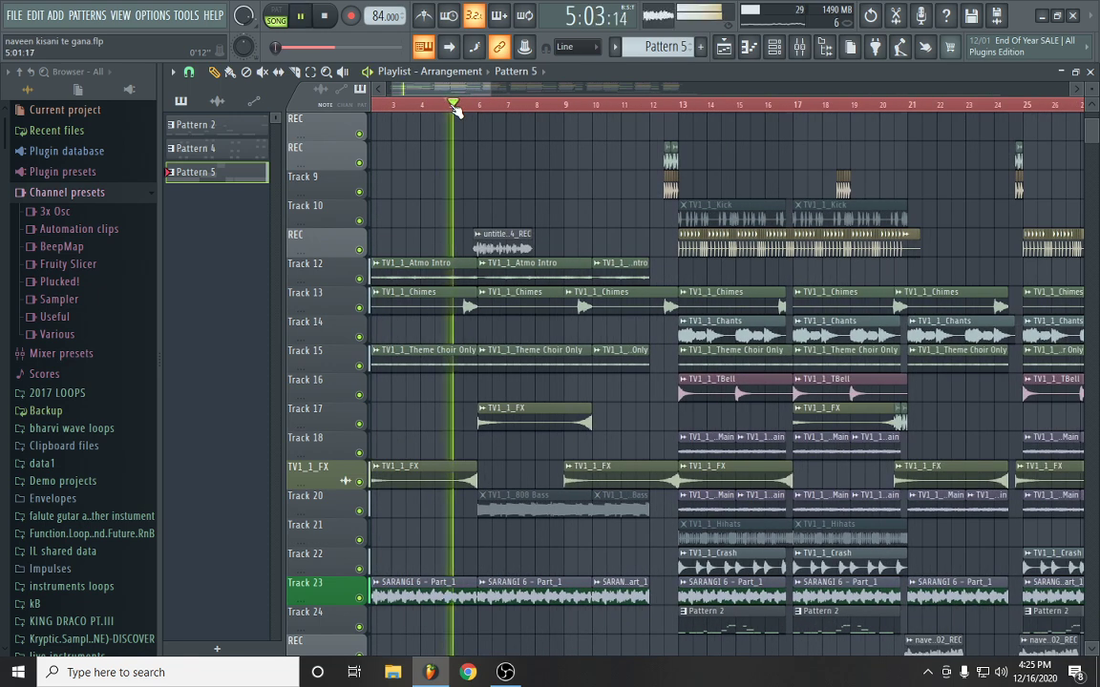
{"action": "scroll", "coordinate": [506, 105], "scroll_direction": "up", "scroll_amount": 3}
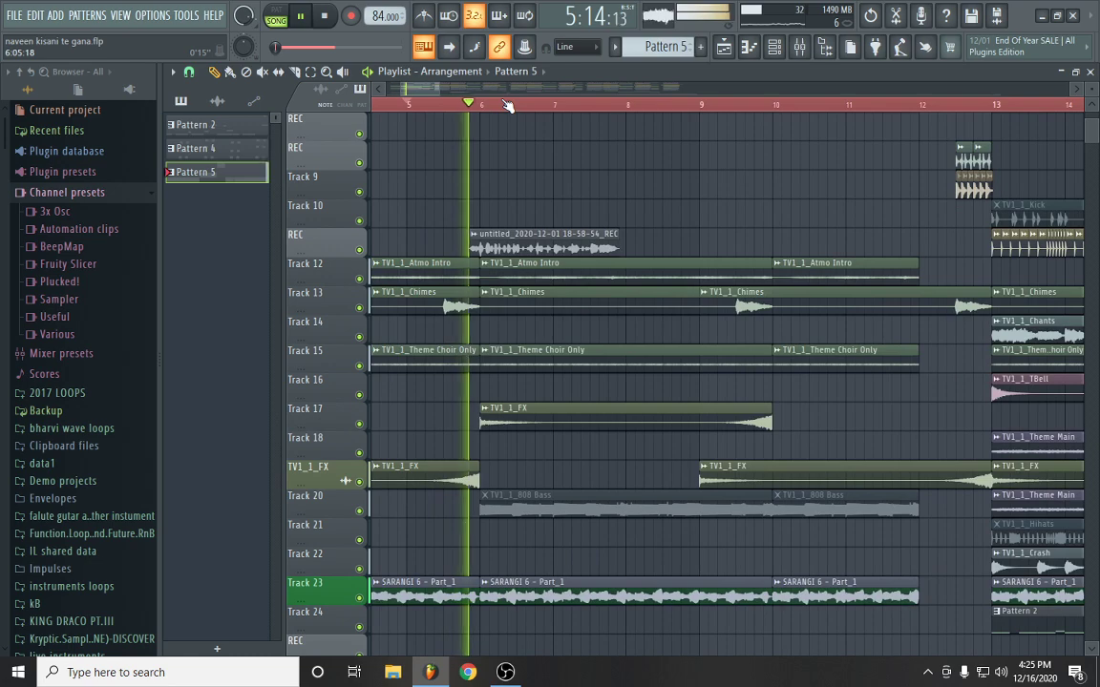
{"action": "scroll", "coordinate": [506, 105], "scroll_direction": "down", "scroll_amount": 4}
{"action": "scroll", "coordinate": [539, 132], "scroll_direction": "up", "scroll_amount": 3}
{"action": "scroll", "coordinate": [535, 124], "scroll_direction": "up", "scroll_amount": 1}
{"action": "scroll", "coordinate": [551, 106], "scroll_direction": "up", "scroll_amount": 4}
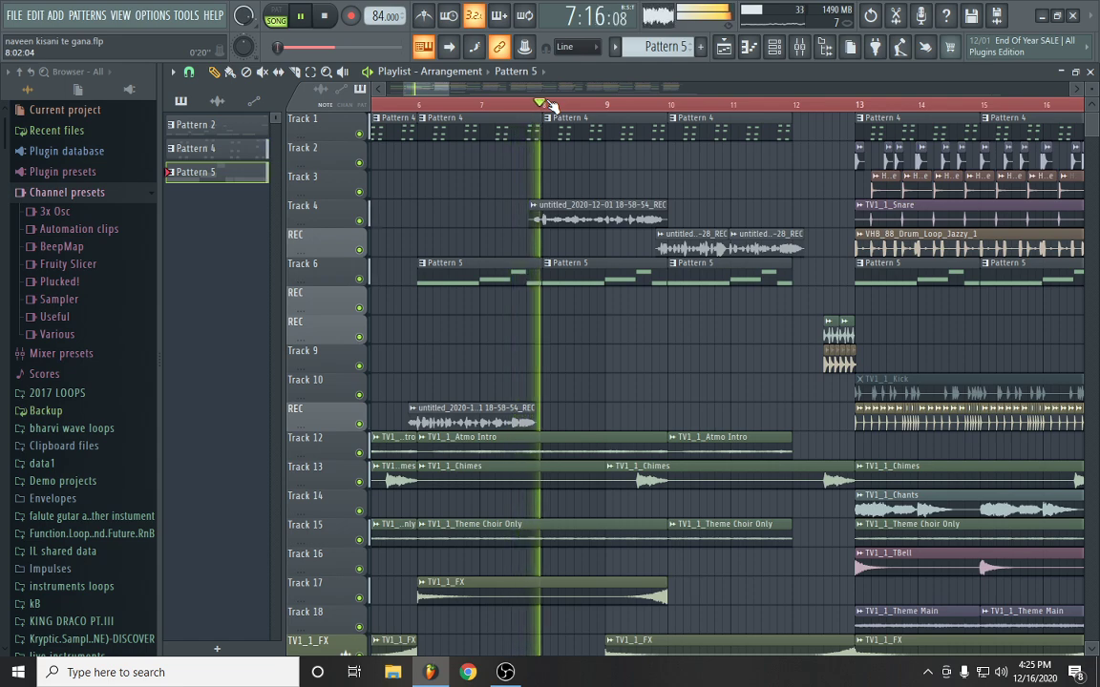
Follow the full arrangement's playback from bar 8 through the second vocal recording up to just before bar 13 and stop it
{"action": "scroll", "coordinate": [552, 106], "scroll_direction": "down", "scroll_amount": 6}
{"action": "scroll", "coordinate": [524, 107], "scroll_direction": "up", "scroll_amount": 3}
{"action": "scroll", "coordinate": [523, 107], "scroll_direction": "down", "scroll_amount": 1}
{"action": "scroll", "coordinate": [552, 212], "scroll_direction": "down", "scroll_amount": 5}
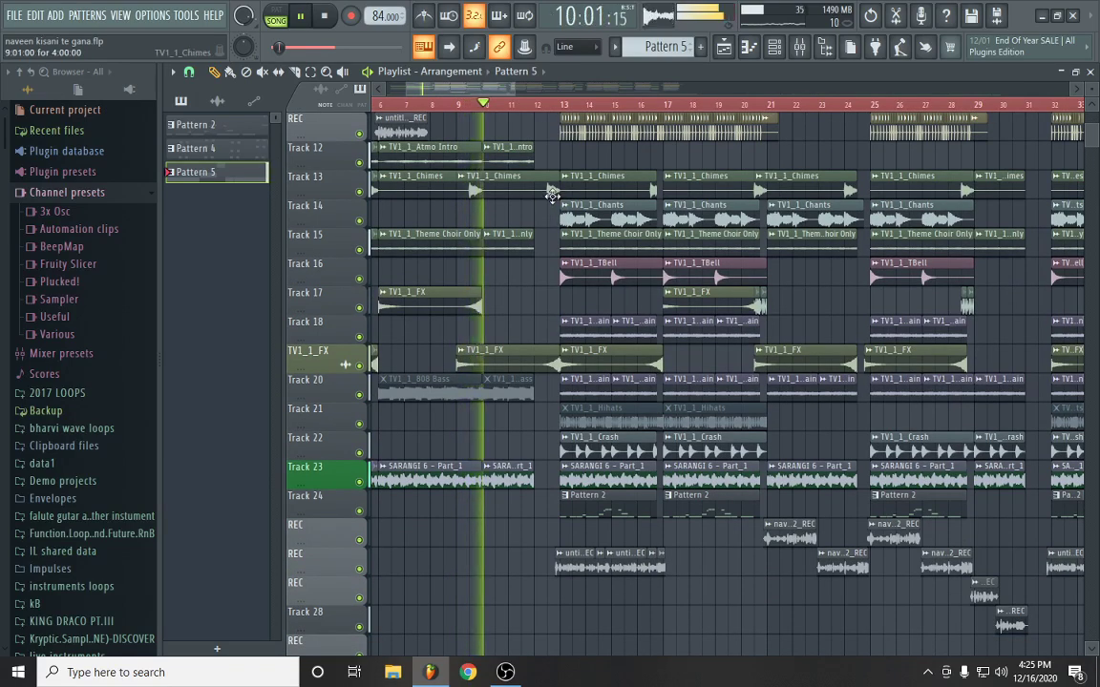
{"action": "scroll", "coordinate": [552, 195], "scroll_direction": "up", "scroll_amount": 5}
{"action": "scroll", "coordinate": [536, 111], "scroll_direction": "up", "scroll_amount": 4}
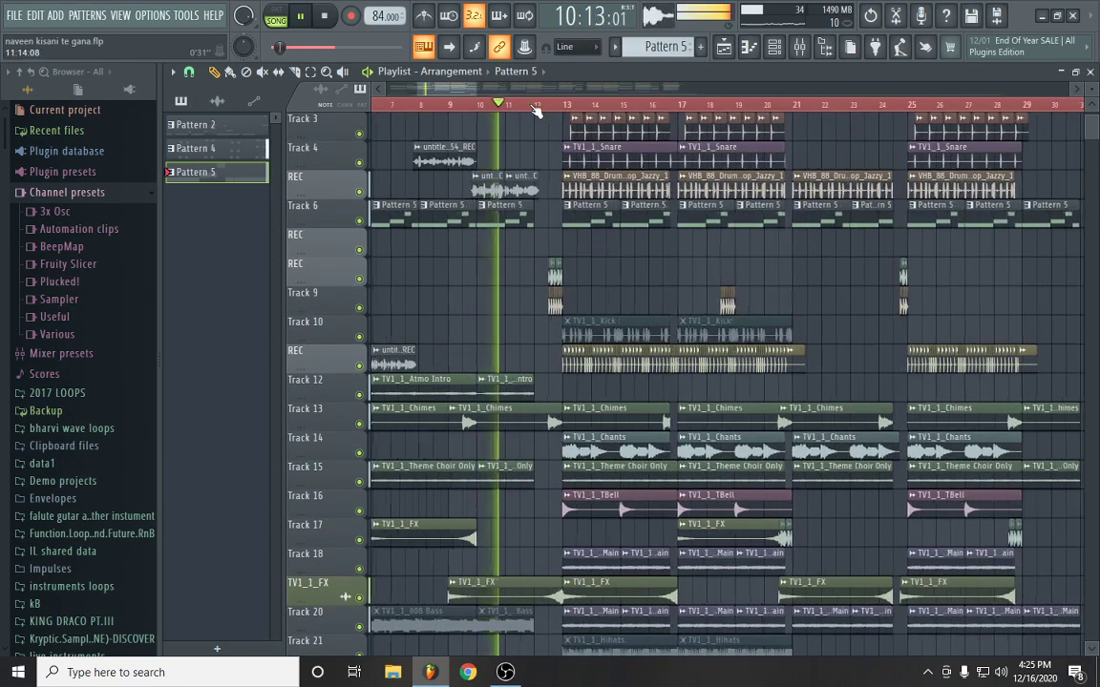
{"action": "scroll", "coordinate": [536, 111], "scroll_direction": "down", "scroll_amount": 6}
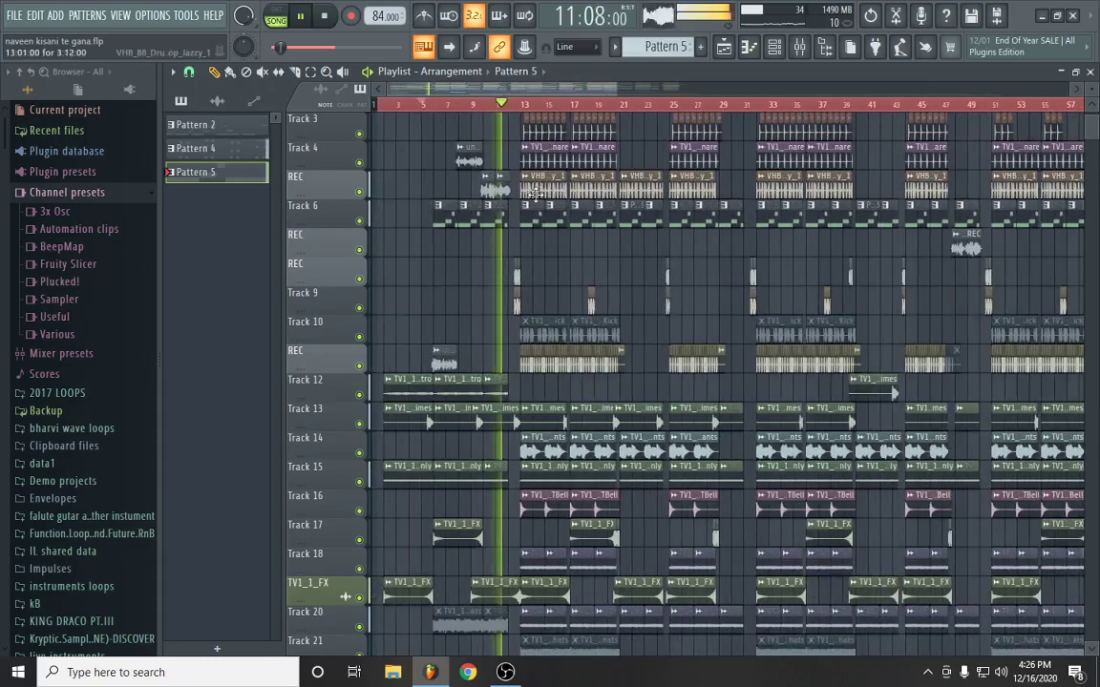
{"action": "scroll", "coordinate": [530, 201], "scroll_direction": "down", "scroll_amount": 3}
{"action": "scroll", "coordinate": [535, 196], "scroll_direction": "up", "scroll_amount": 5}
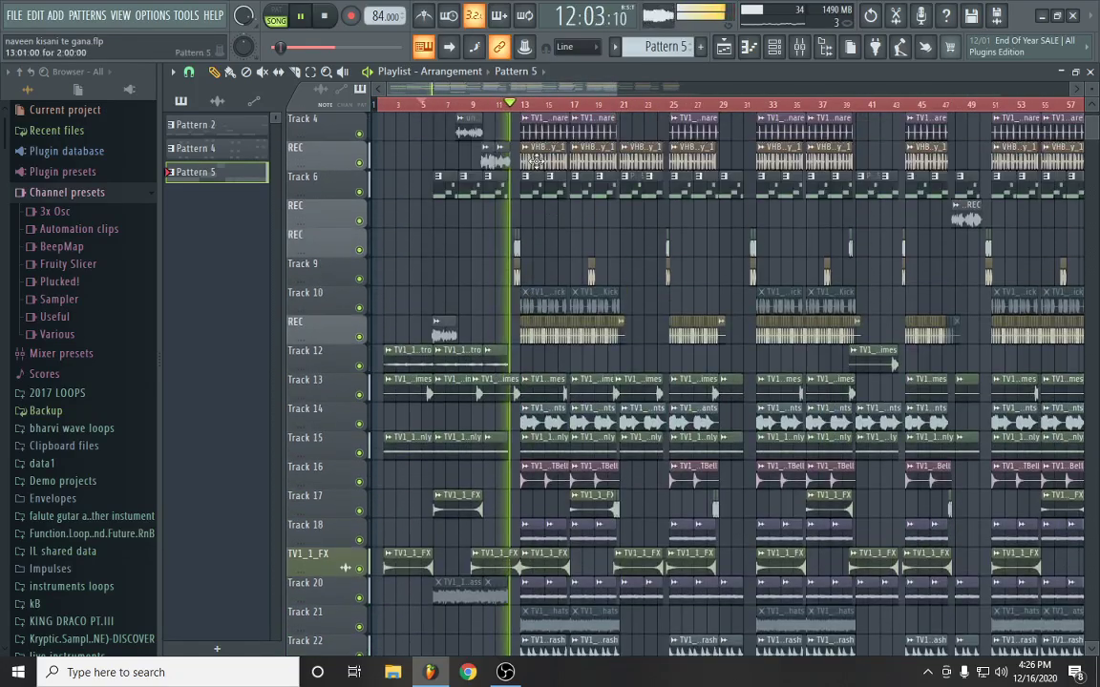
{"action": "scroll", "coordinate": [530, 113], "scroll_direction": "up", "scroll_amount": 5}
{"action": "scroll", "coordinate": [487, 208], "scroll_direction": "down", "scroll_amount": 3}
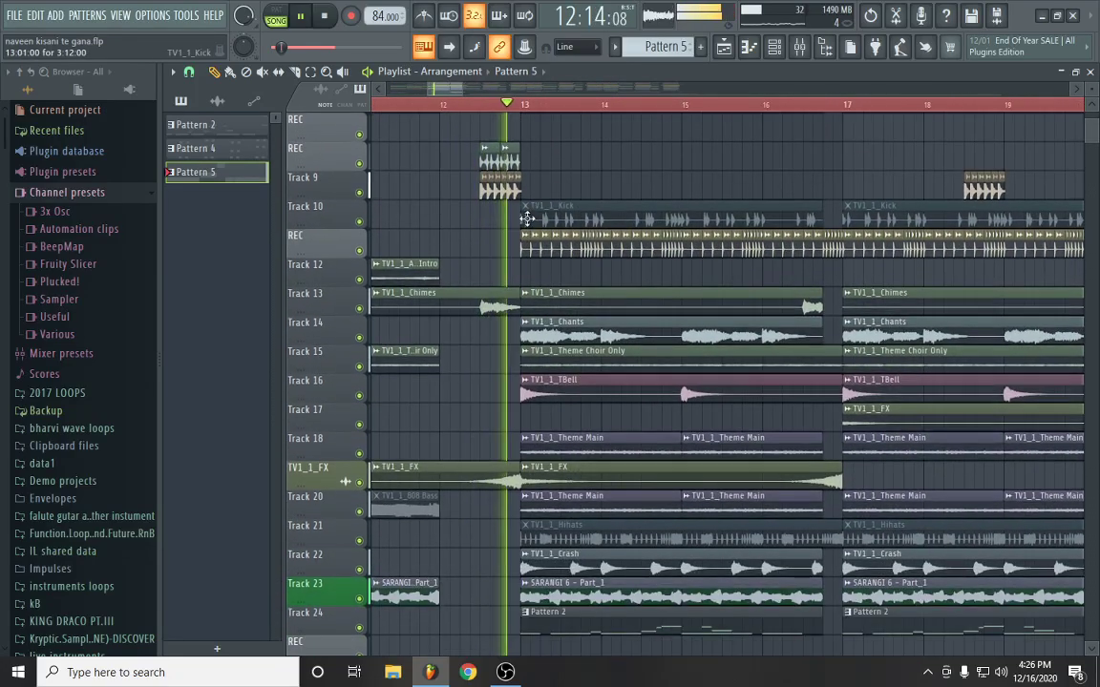
{"action": "key", "text": "space"}
Solo the REC track holding the two Scratch swizz clips and listen to them in the half bar before bar 13
{"action": "scroll", "coordinate": [484, 107], "scroll_direction": "down", "scroll_amount": 3}
{"action": "scroll", "coordinate": [456, 120], "scroll_direction": "up", "scroll_amount": 3}
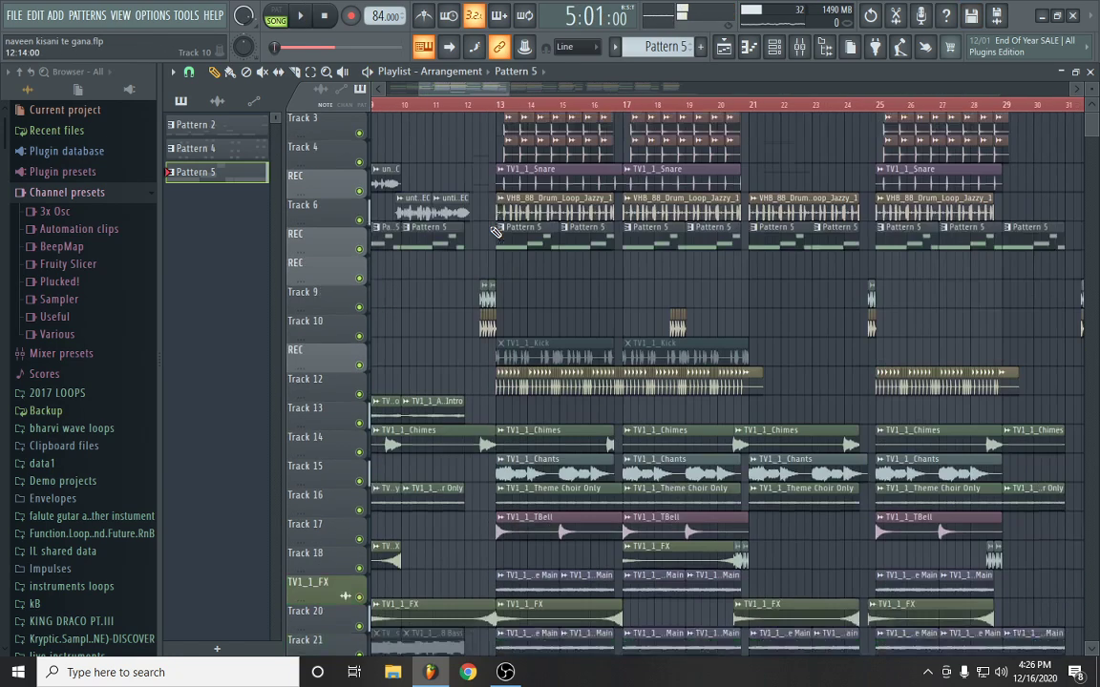
{"action": "scroll", "coordinate": [455, 115], "scroll_direction": "up", "scroll_amount": 3}
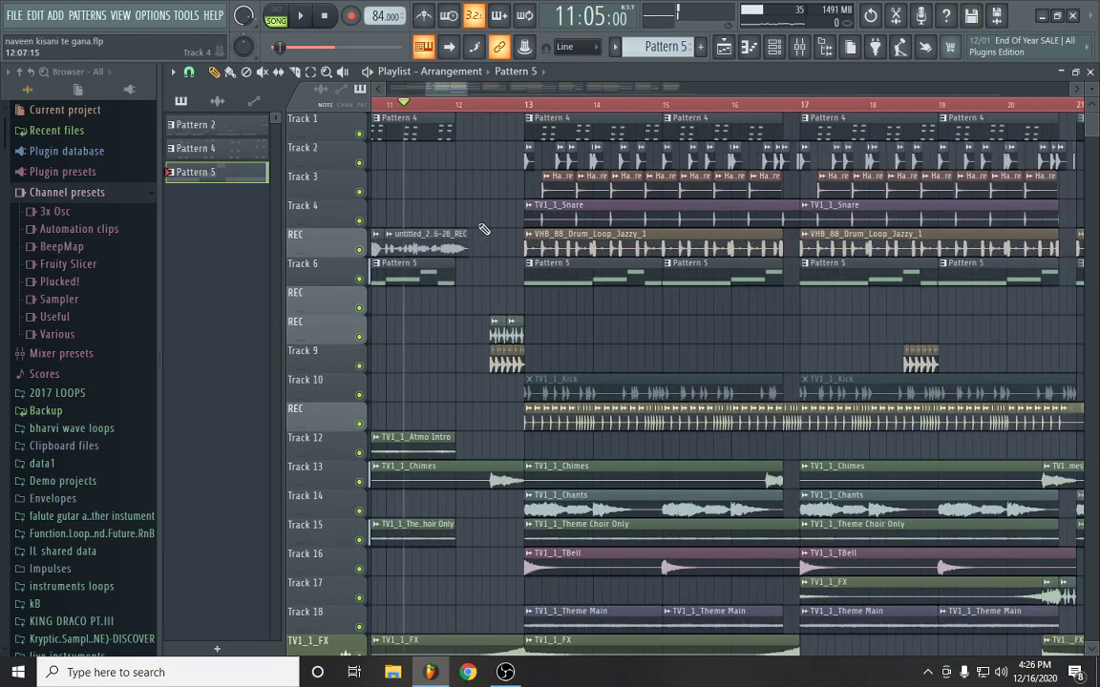
{"action": "scroll", "coordinate": [486, 207], "scroll_direction": "down", "scroll_amount": 2}
{"action": "right_click", "coordinate": [364, 282]}
{"action": "left_click", "coordinate": [501, 107]}
{"action": "key", "text": "space"}
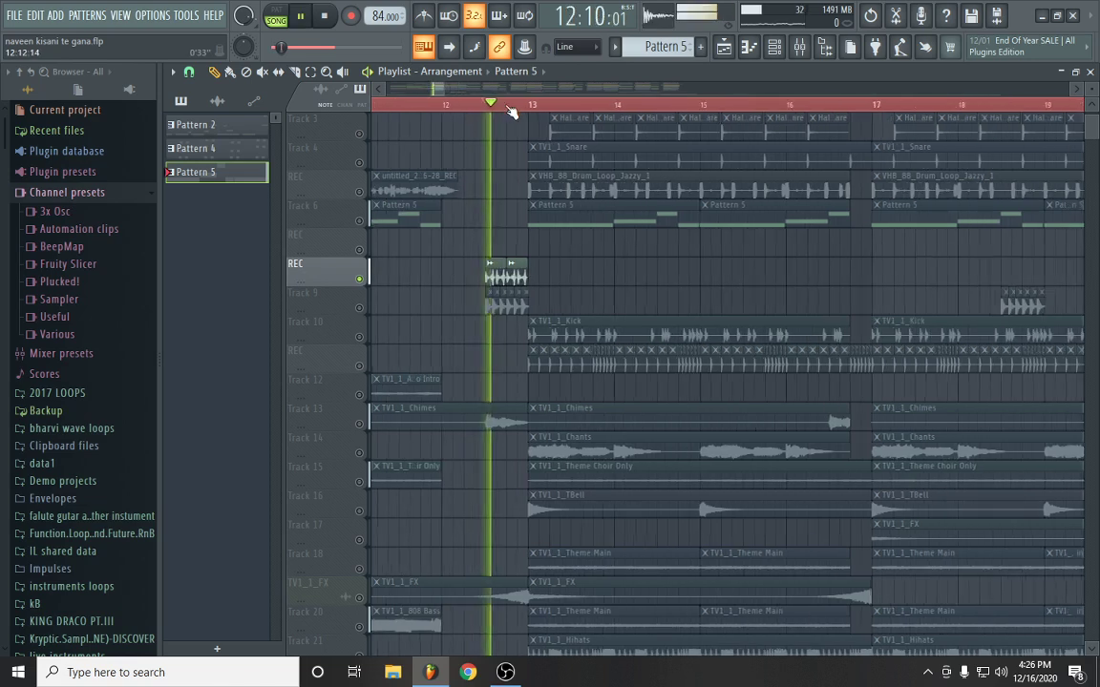
{"action": "key", "text": "space"}
Listen to Track 9's short clips before bar 13 in solo and together with the Scratch swizz clips
{"action": "scroll", "coordinate": [512, 112], "scroll_direction": "up", "scroll_amount": 3}
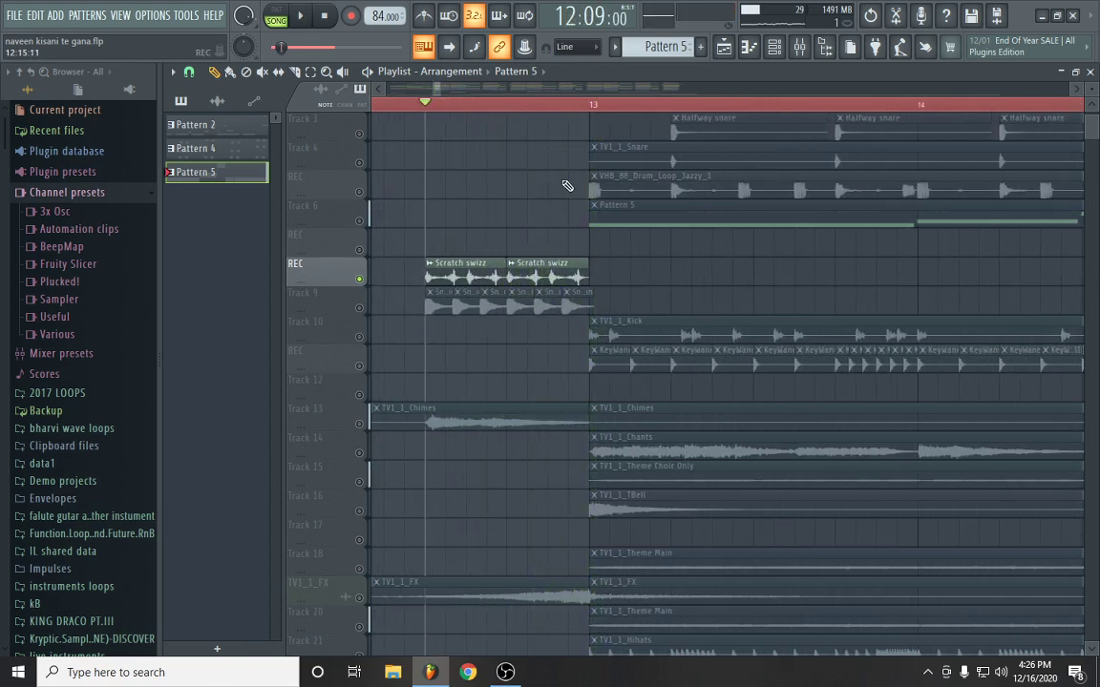
{"action": "right_click", "coordinate": [360, 308]}
{"action": "key", "text": "space"}
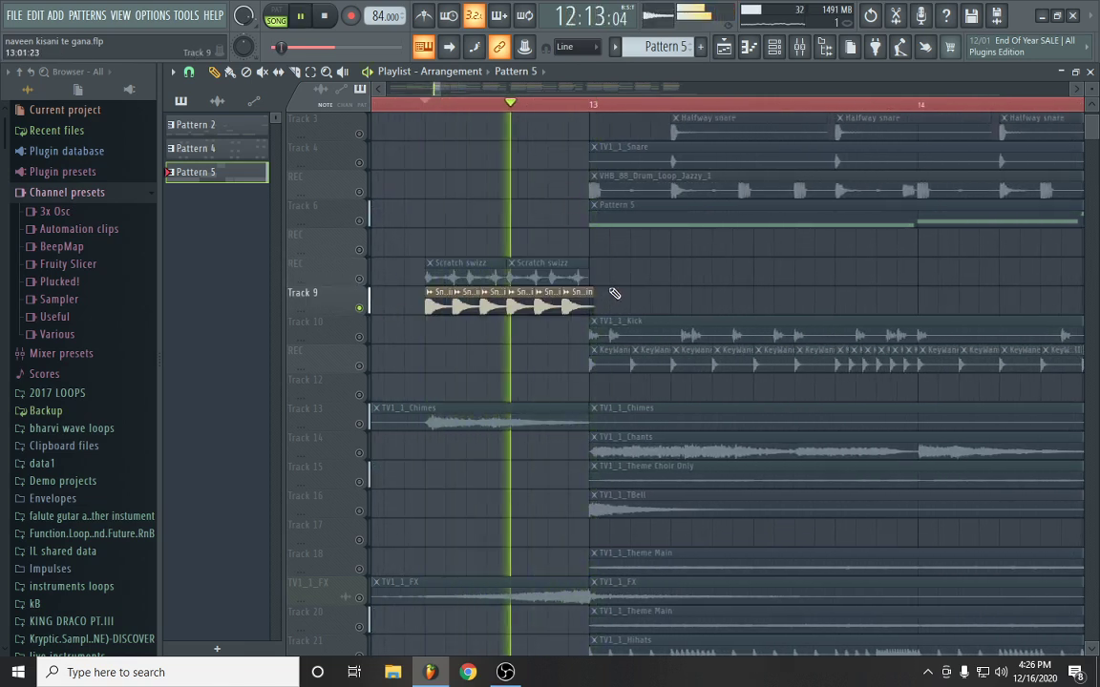
{"action": "key", "text": "space"}
{"action": "scroll", "coordinate": [540, 113], "scroll_direction": "down", "scroll_amount": 2}
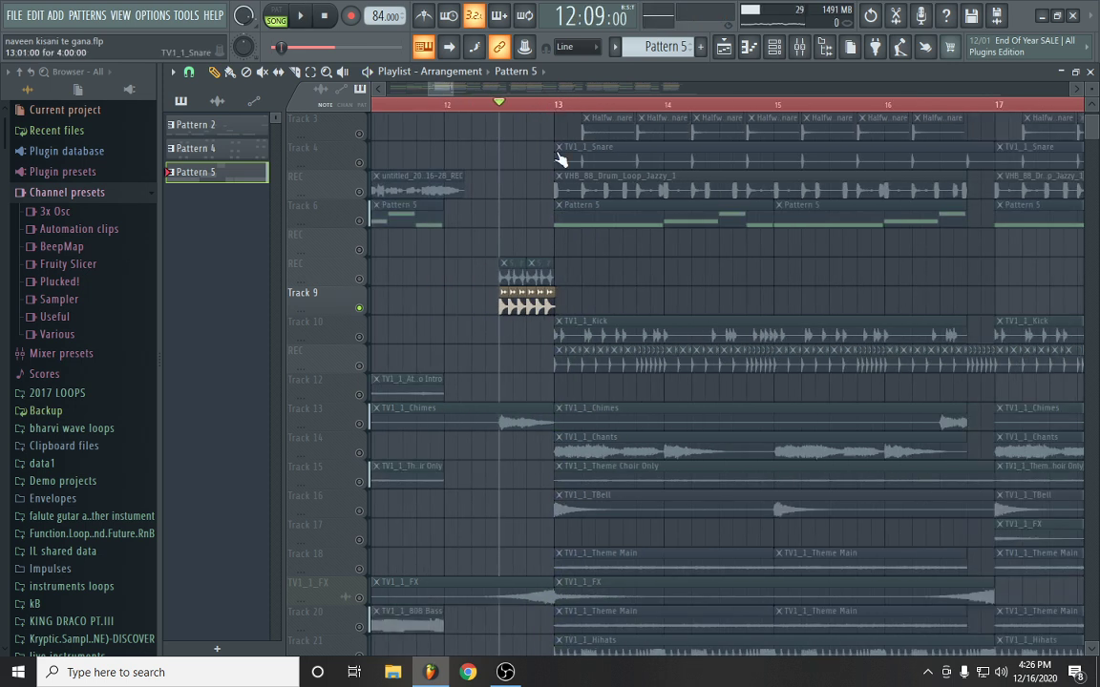
{"action": "key", "text": "space"}
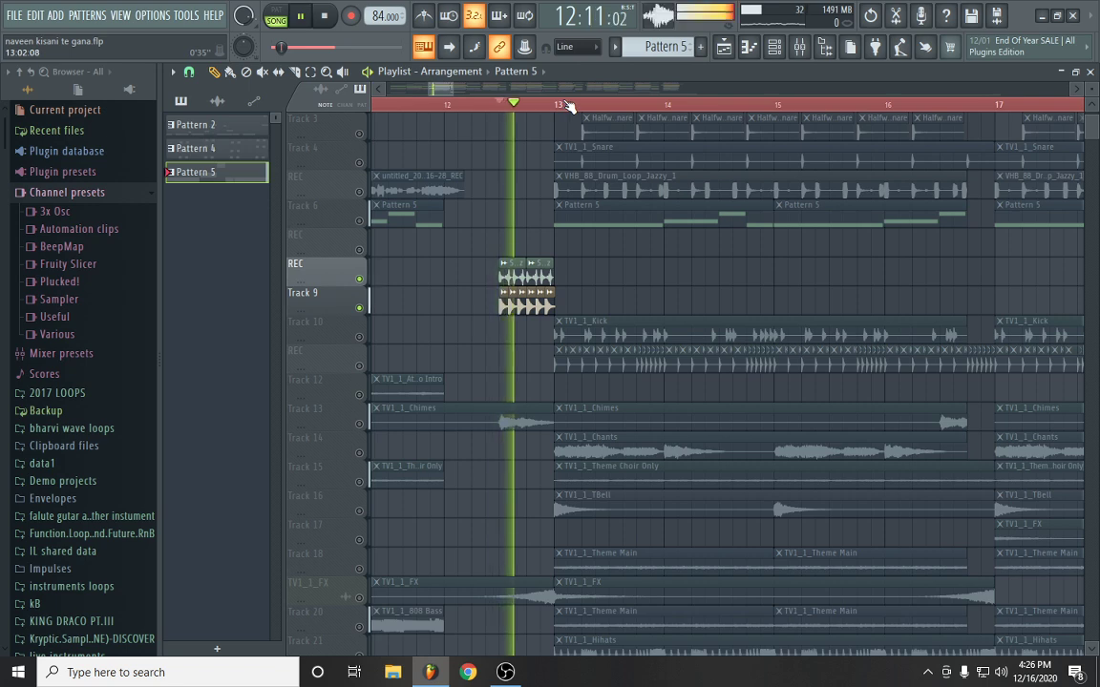
{"action": "key", "text": "space"}
Solo the TV1_1_Chimes on Track 13 and the TV1_1_FX track one after the other and listen to each before bar 13
{"action": "scroll", "coordinate": [368, 290], "scroll_direction": "down", "scroll_amount": 5}
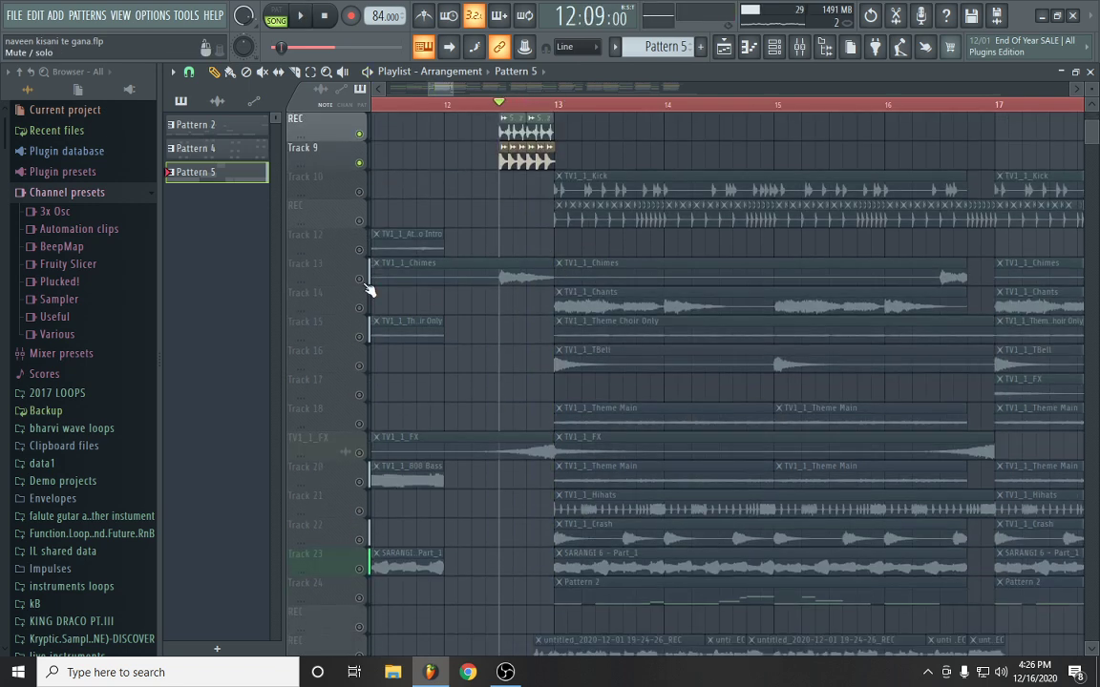
{"action": "right_click", "coordinate": [363, 275]}
{"action": "key", "text": "space"}
{"action": "scroll", "coordinate": [361, 402], "scroll_direction": "down", "scroll_amount": 2}
{"action": "right_click", "coordinate": [360, 396]}
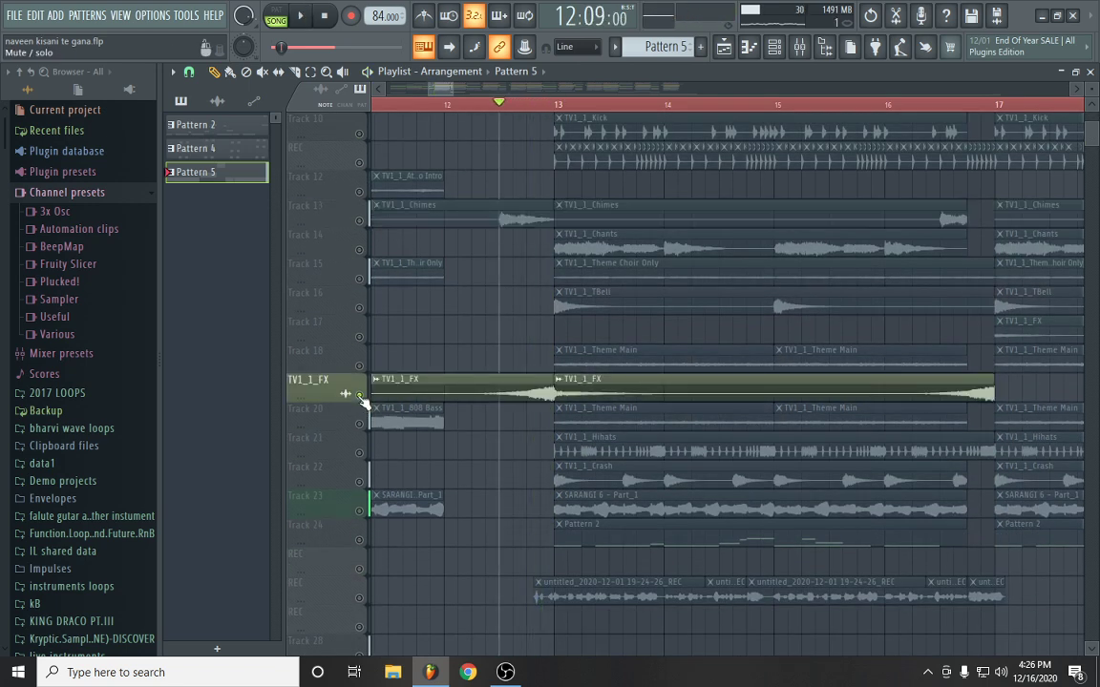
{"action": "scroll", "coordinate": [351, 381], "scroll_direction": "down", "scroll_amount": 4}
{"action": "key", "text": "space"}
Clear the solo so all tracks are active and play the full mix from just before bar 12 into the bar 13 drop
{"action": "right_click", "coordinate": [359, 395]}
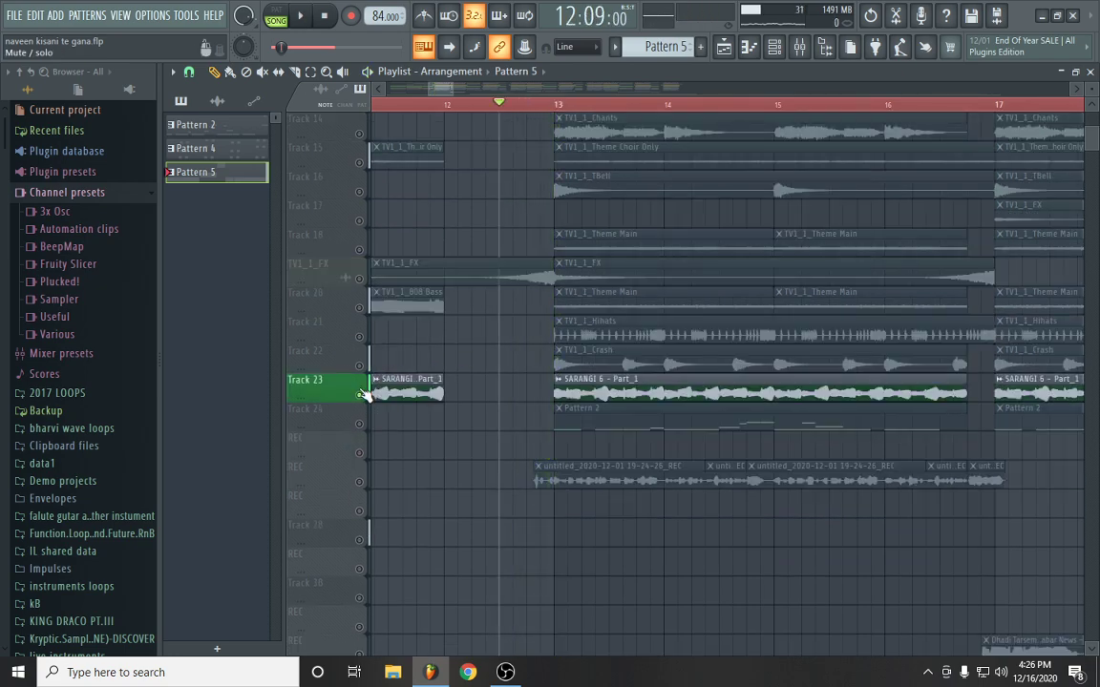
{"action": "right_click", "coordinate": [359, 395]}
{"action": "key", "text": "space"}
{"action": "scroll", "coordinate": [435, 104], "scroll_direction": "down", "scroll_amount": 6}
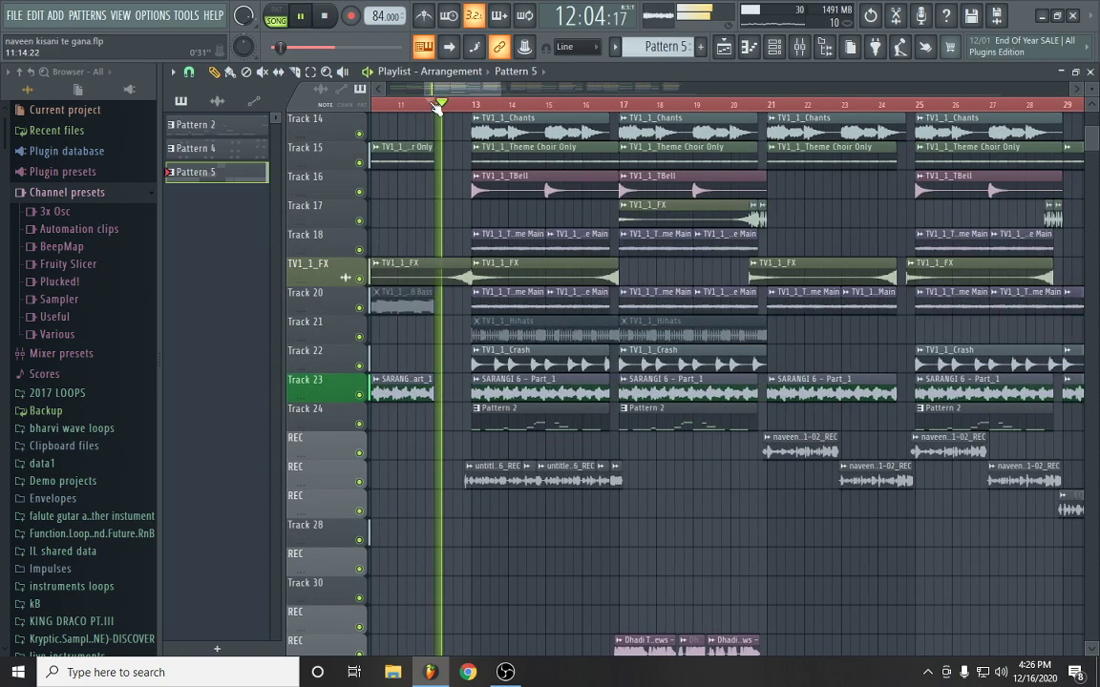
{"action": "scroll", "coordinate": [468, 215], "scroll_direction": "up", "scroll_amount": 1}
{"action": "scroll", "coordinate": [467, 215], "scroll_direction": "up", "scroll_amount": 9}
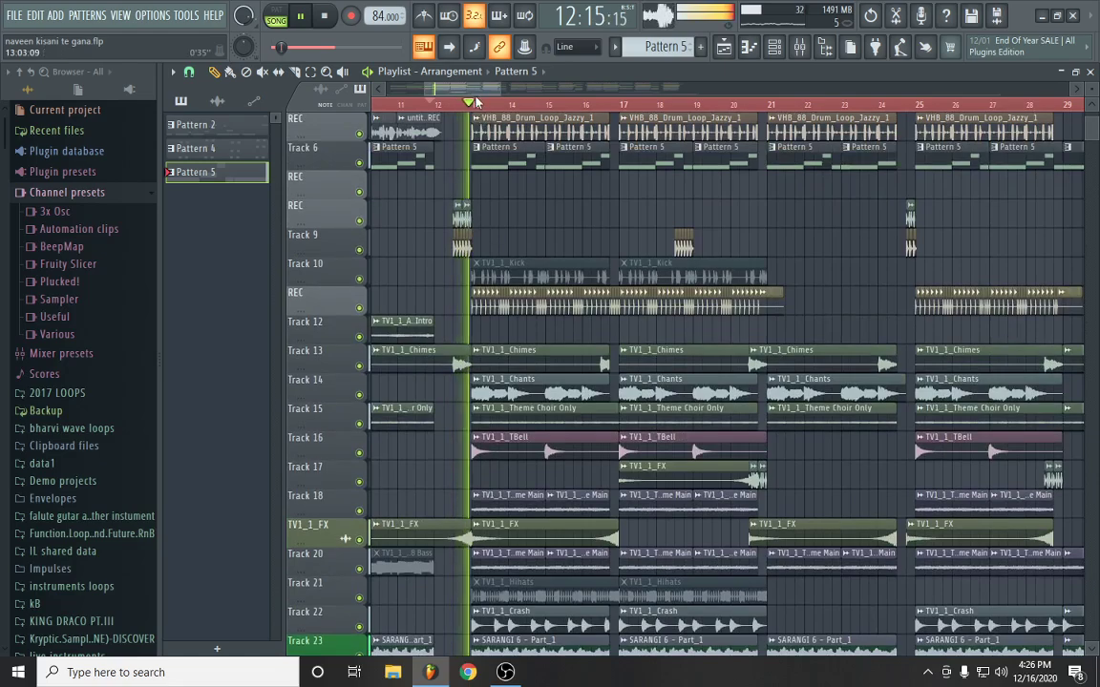
{"action": "scroll", "coordinate": [468, 197], "scroll_direction": "up", "scroll_amount": 3}
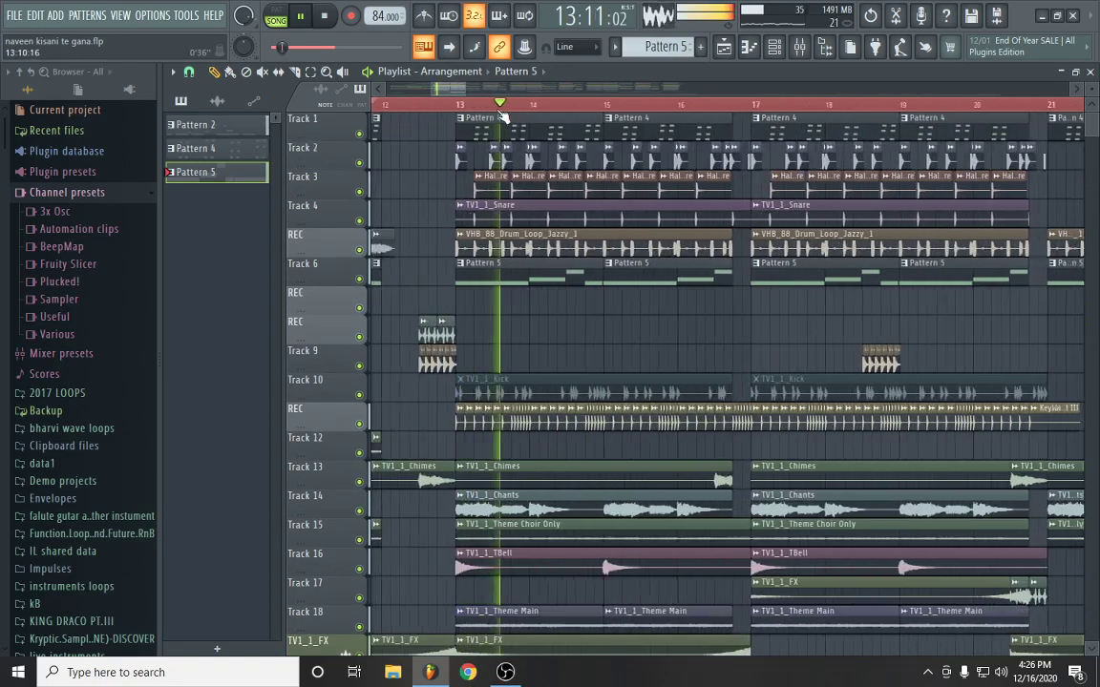
{"action": "key", "text": "space"}
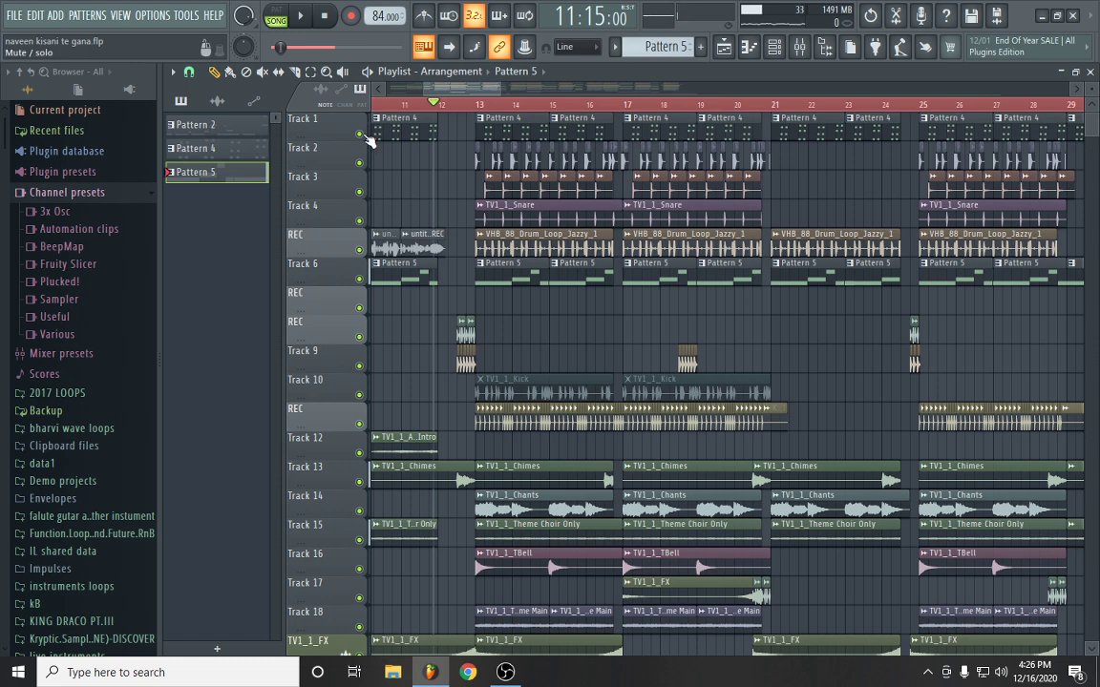
Solo Track 1 and listen to its Pattern 4 from bar 13
{"action": "right_click", "coordinate": [360, 135]}
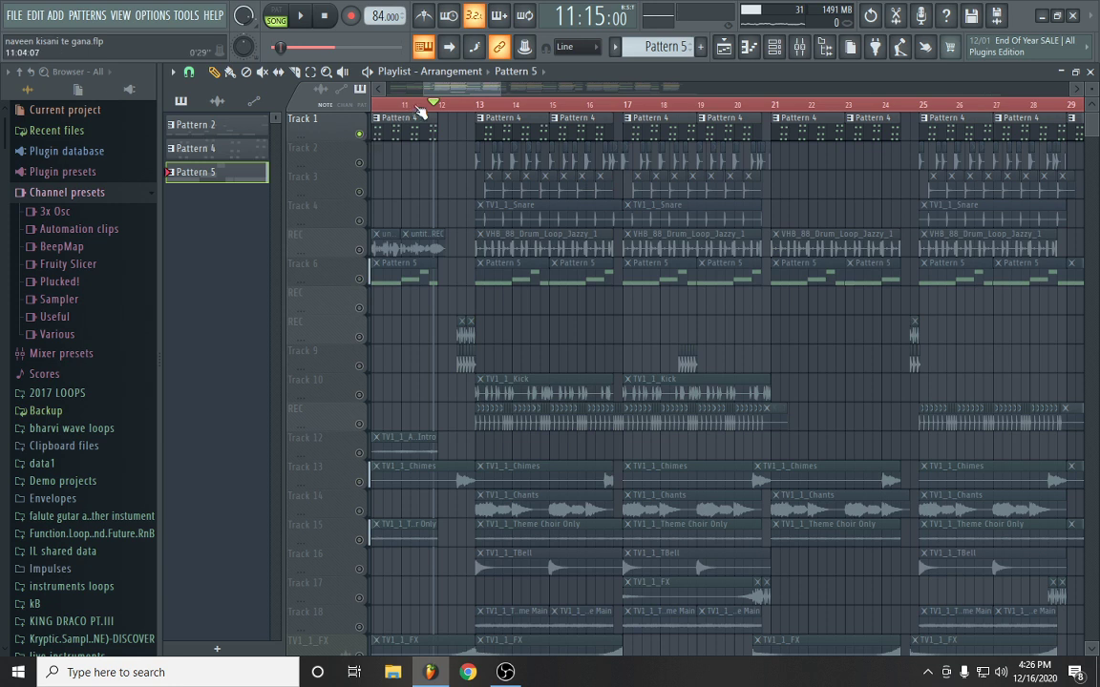
{"action": "left_click", "coordinate": [478, 99]}
{"action": "key", "text": "space"}
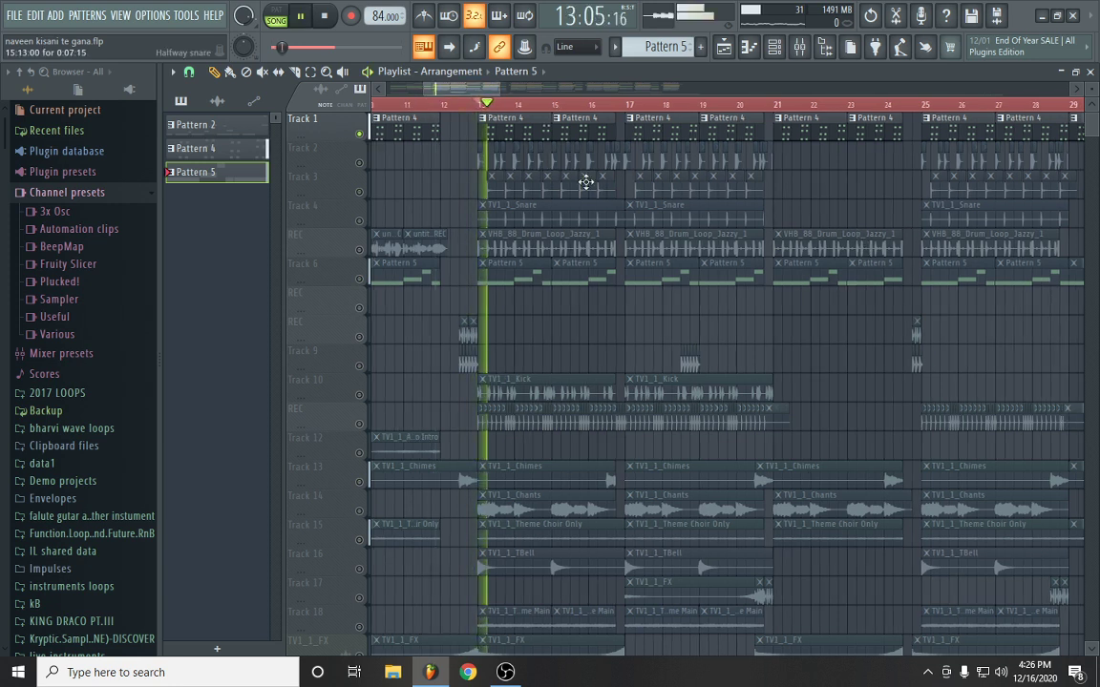
{"action": "key", "text": "space"}
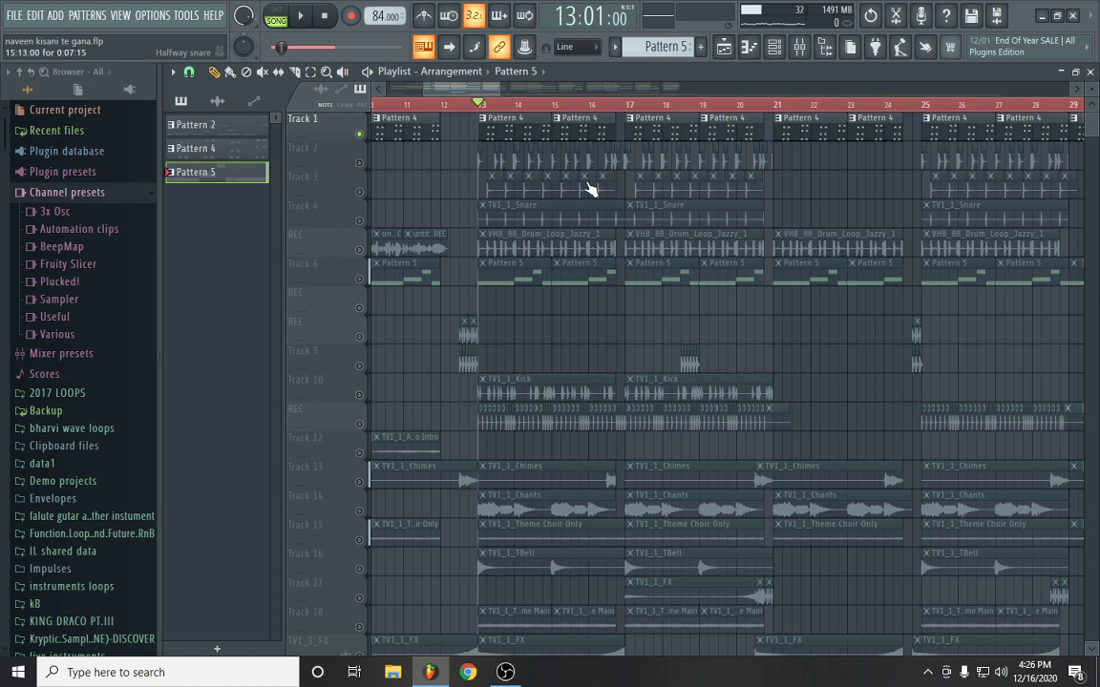
Unmute Tracks 2, 3 and 4 alongside Track 1 and listen to the drum layers from bar 13 into bar 16
{"action": "left_click", "coordinate": [360, 164]}
{"action": "left_click", "coordinate": [360, 192]}
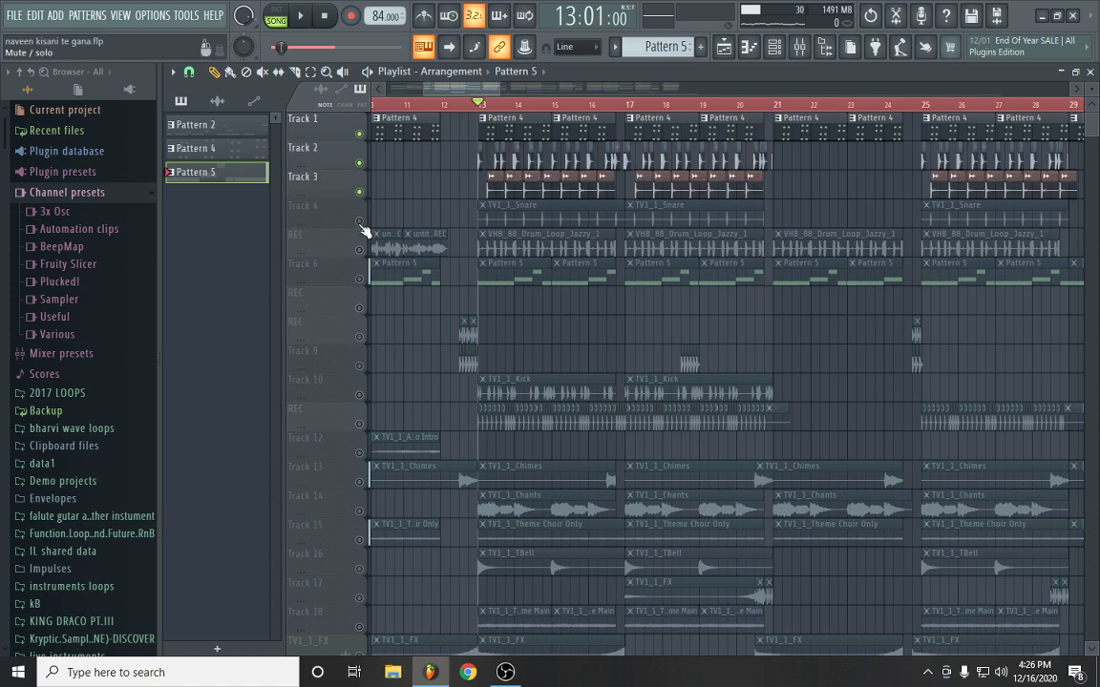
{"action": "left_click", "coordinate": [360, 221]}
{"action": "key", "text": "space"}
{"action": "scroll", "coordinate": [510, 114], "scroll_direction": "up", "scroll_amount": 3}
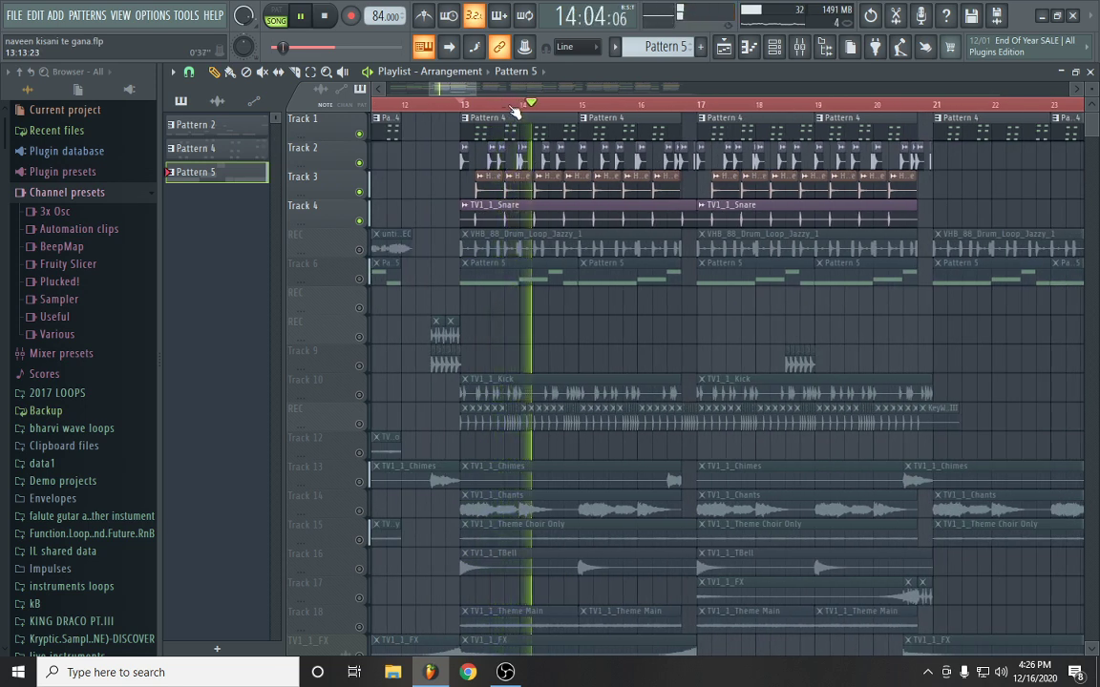
{"action": "scroll", "coordinate": [570, 107], "scroll_direction": "up", "scroll_amount": 2}
{"action": "scroll", "coordinate": [570, 108], "scroll_direction": "down", "scroll_amount": 3}
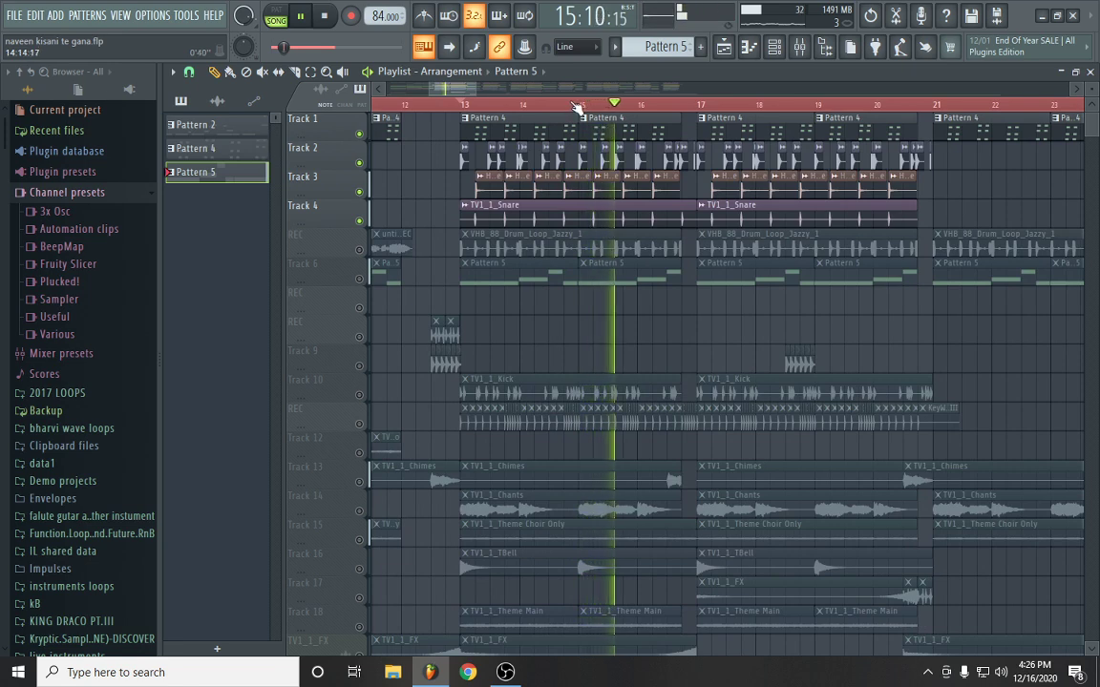
{"action": "scroll", "coordinate": [573, 108], "scroll_direction": "up", "scroll_amount": 2}
{"action": "scroll", "coordinate": [578, 108], "scroll_direction": "down", "scroll_amount": 5}
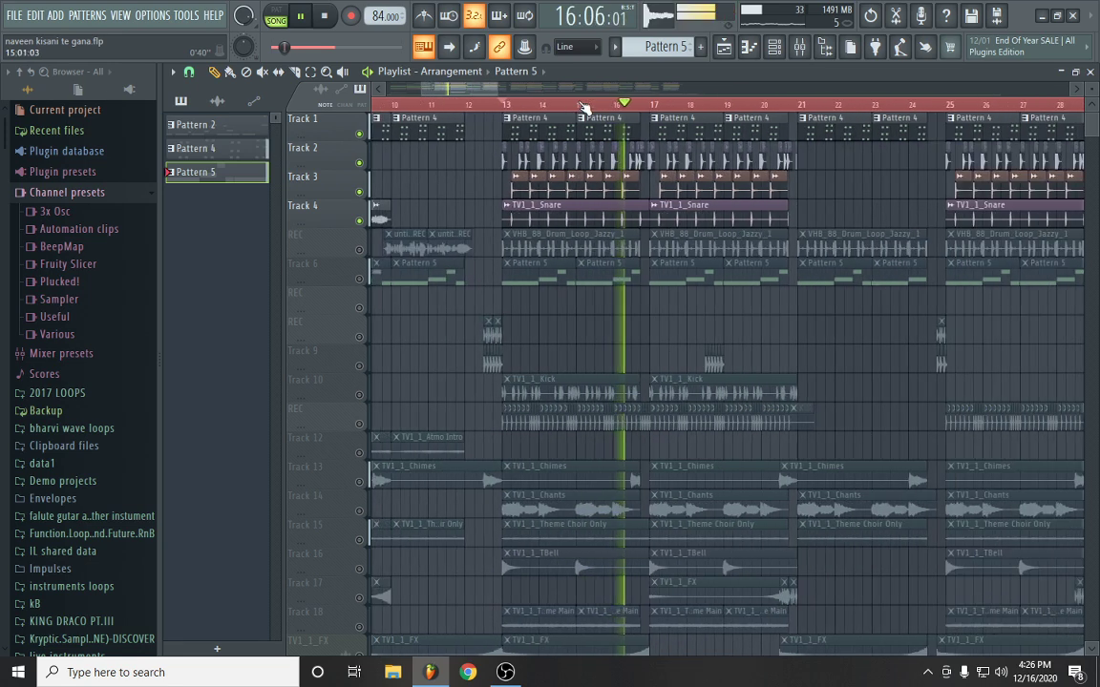
{"action": "key", "text": "space"}
Solo the REC track with the VHB_88_Drum_Loop_Jazzy_1 clips and listen to the loop from bar 13
{"action": "right_click", "coordinate": [361, 250]}
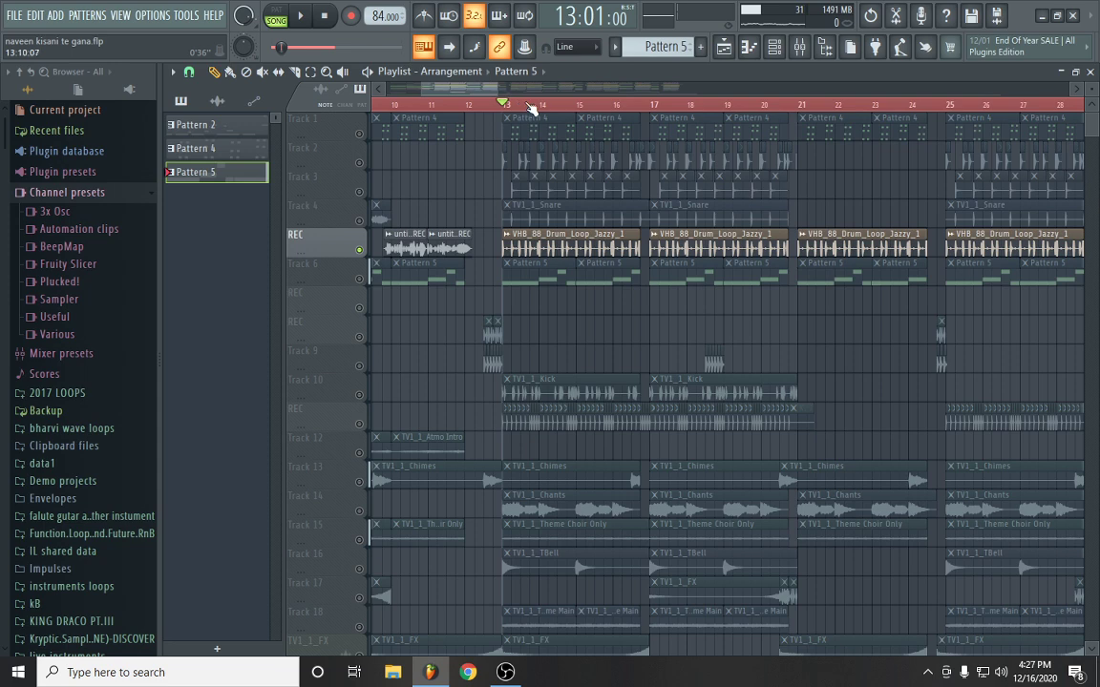
{"action": "scroll", "coordinate": [529, 106], "scroll_direction": "up", "scroll_amount": 3}
{"action": "scroll", "coordinate": [538, 107], "scroll_direction": "down", "scroll_amount": 3}
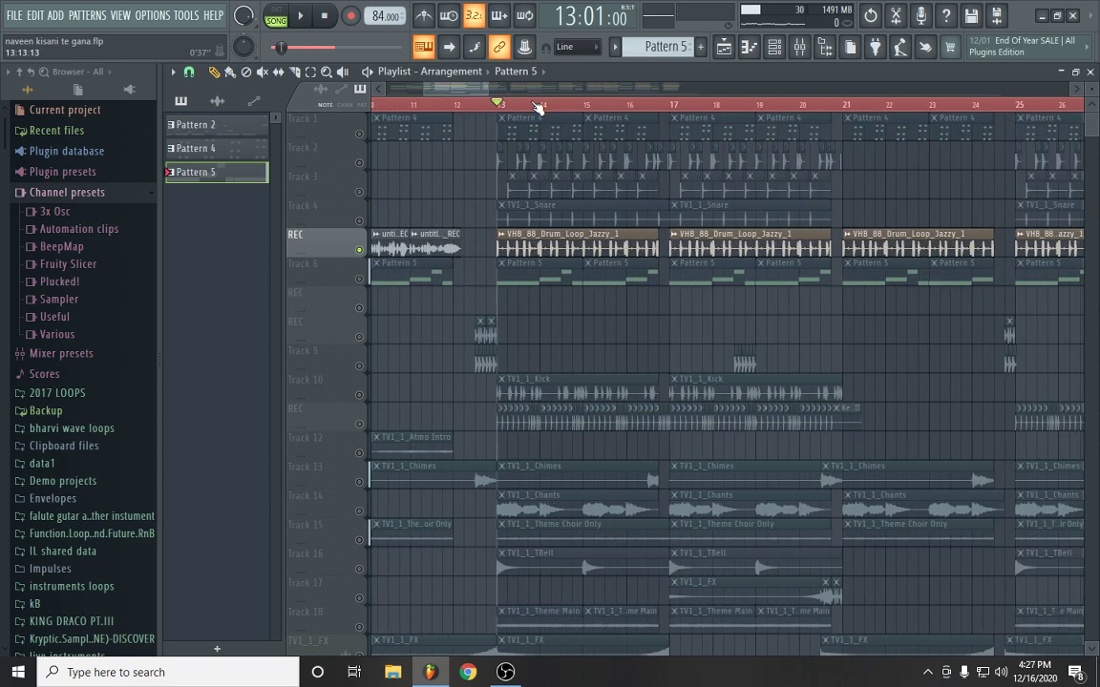
{"action": "key", "text": "space"}
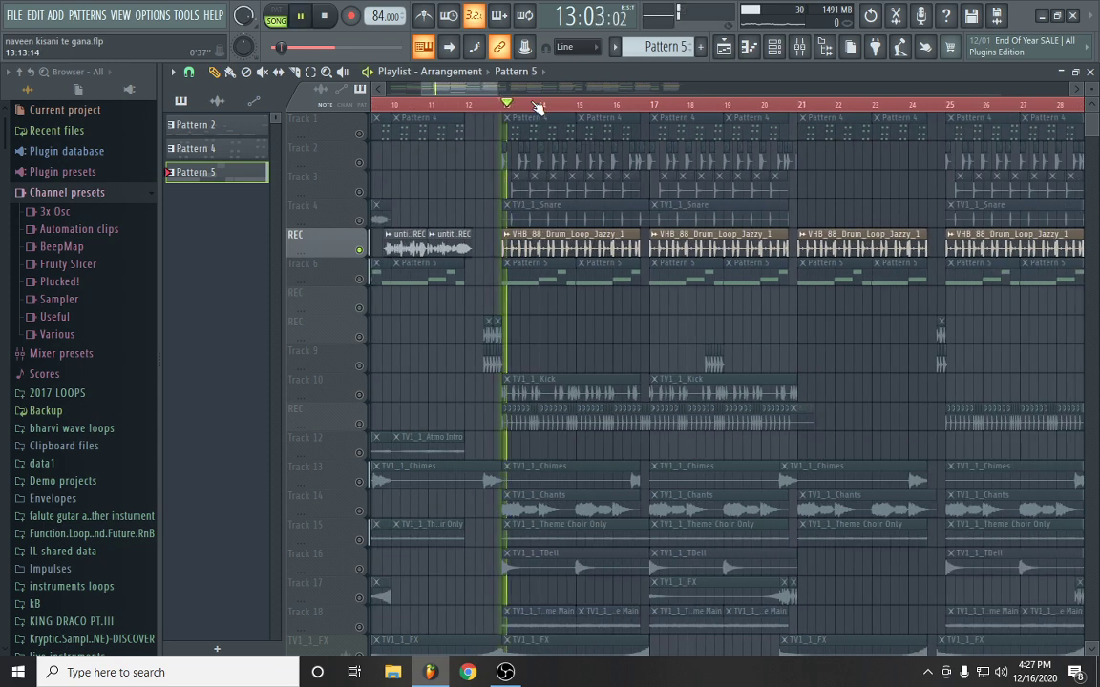
{"action": "scroll", "coordinate": [537, 107], "scroll_direction": "up", "scroll_amount": 1}
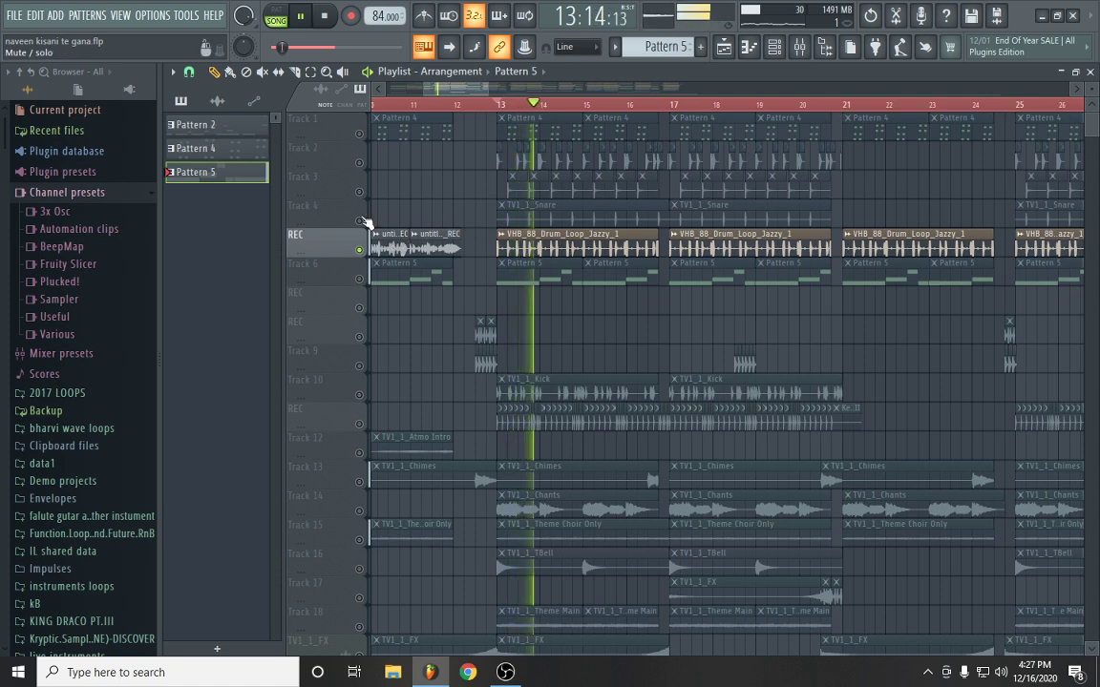
{"action": "key", "text": "space"}
Unmute Tracks 2 to 4 with the jazzy drum loop, play from bar 13, and add Track 1 during playback
{"action": "left_click_drag", "start_coordinate": [366, 222], "coordinate": [368, 167]}
{"action": "scroll", "coordinate": [524, 107], "scroll_direction": "up", "scroll_amount": 3}
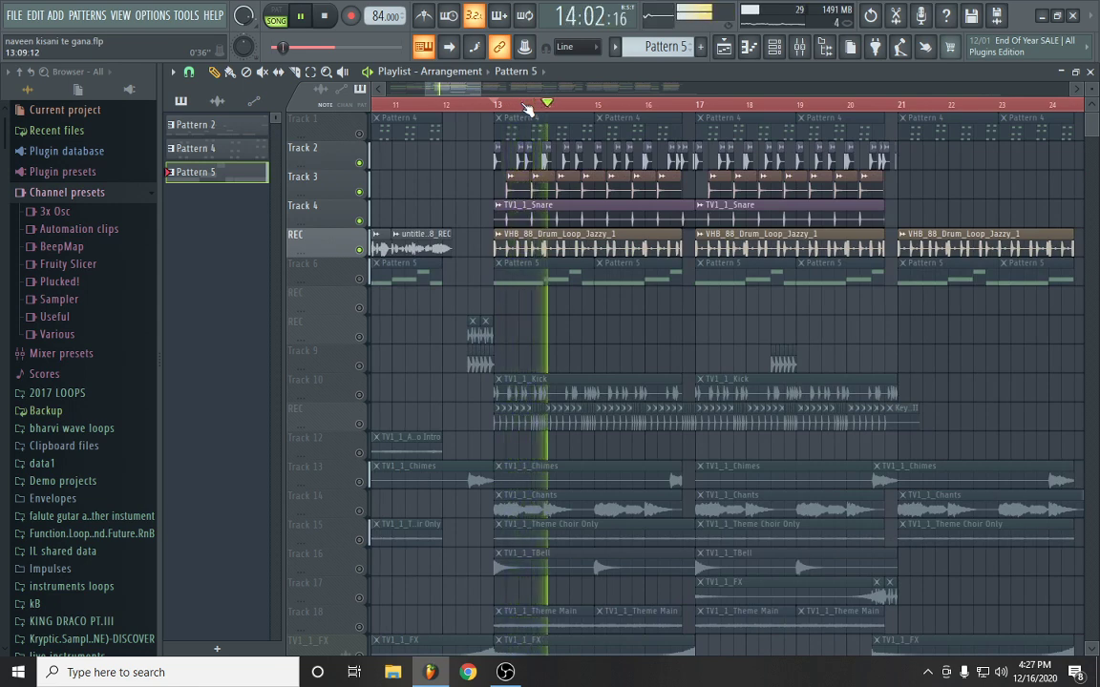
{"action": "left_click", "coordinate": [358, 132]}
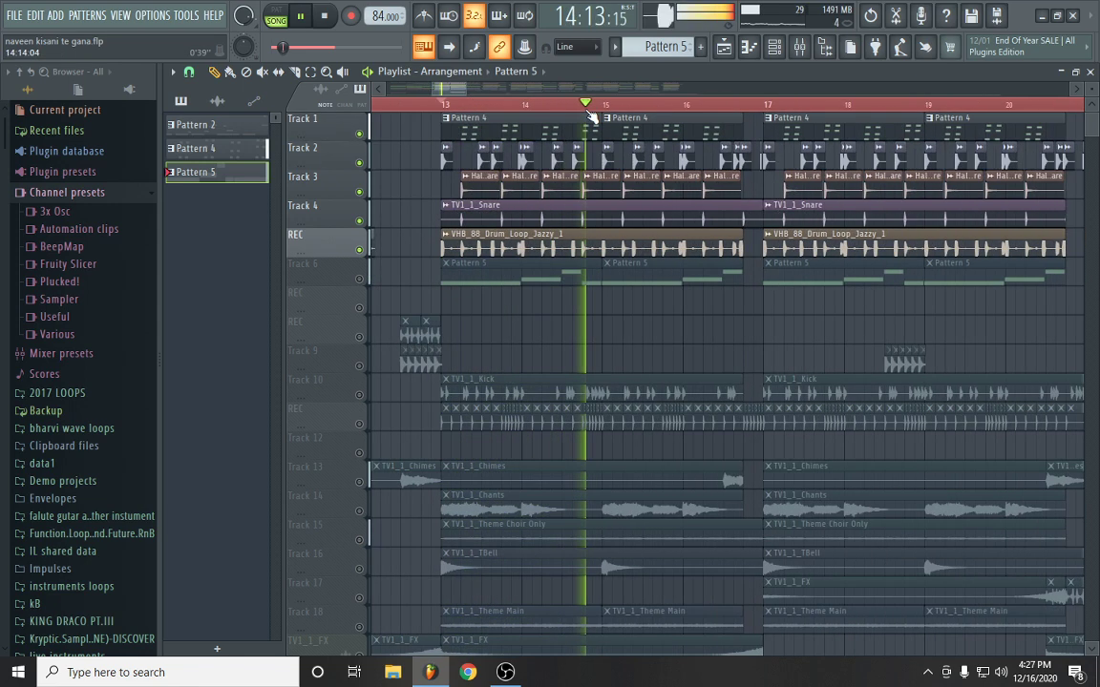
{"action": "key", "text": "space"}
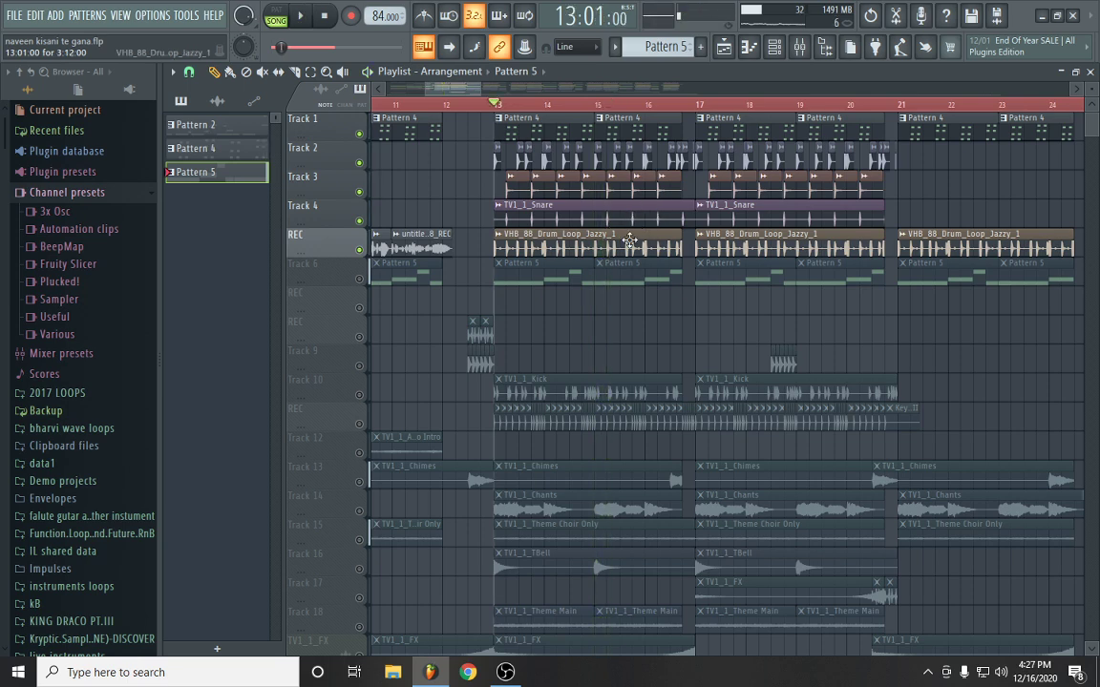
Keep Tracks 1 through 6 audible and listen to the drums together with Pattern 5 on Track 6 from bar 13
{"action": "scroll", "coordinate": [365, 234], "scroll_direction": "down", "scroll_amount": 1}
{"action": "right_click", "coordinate": [362, 252]}
{"action": "mouse_move", "coordinate": [368, 229]}
{"action": "left_mouse_down"}
{"action": "mouse_move", "coordinate": [368, 136]}
{"action": "mouse_move", "coordinate": [494, 158]}
{"action": "left_mouse_up"}
{"action": "scroll", "coordinate": [363, 206], "scroll_direction": "up", "scroll_amount": 1}
{"action": "key", "text": "space"}
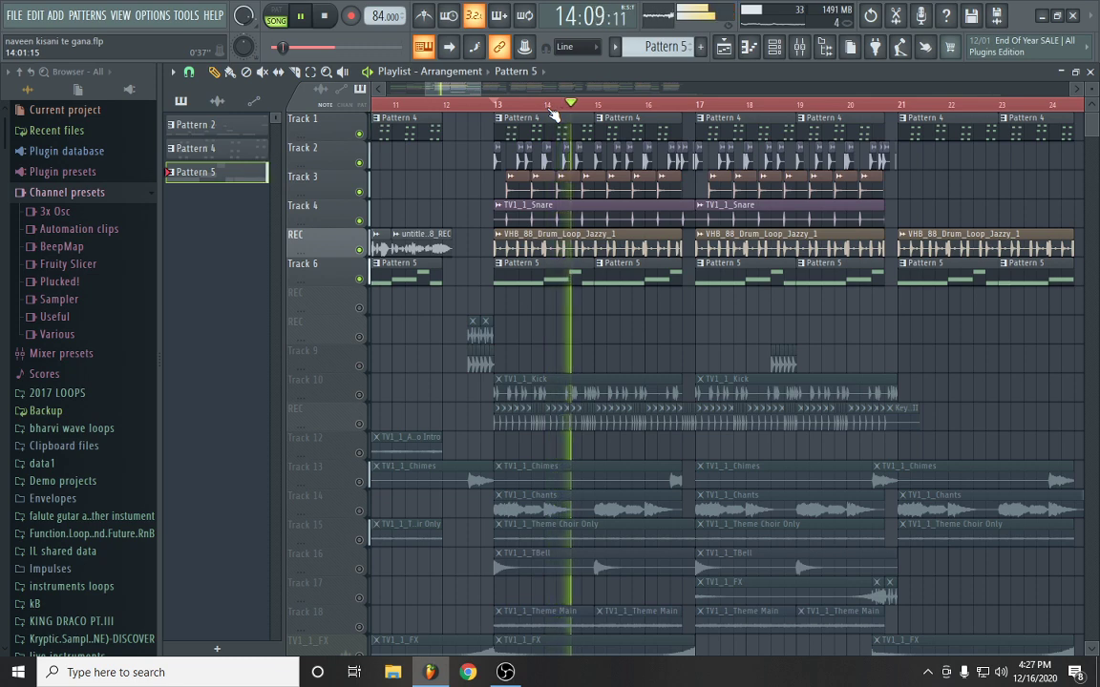
{"action": "scroll", "coordinate": [577, 241], "scroll_direction": "down", "scroll_amount": 1}
{"action": "key", "text": "space"}
{"action": "scroll", "coordinate": [487, 288], "scroll_direction": "down", "scroll_amount": 2}
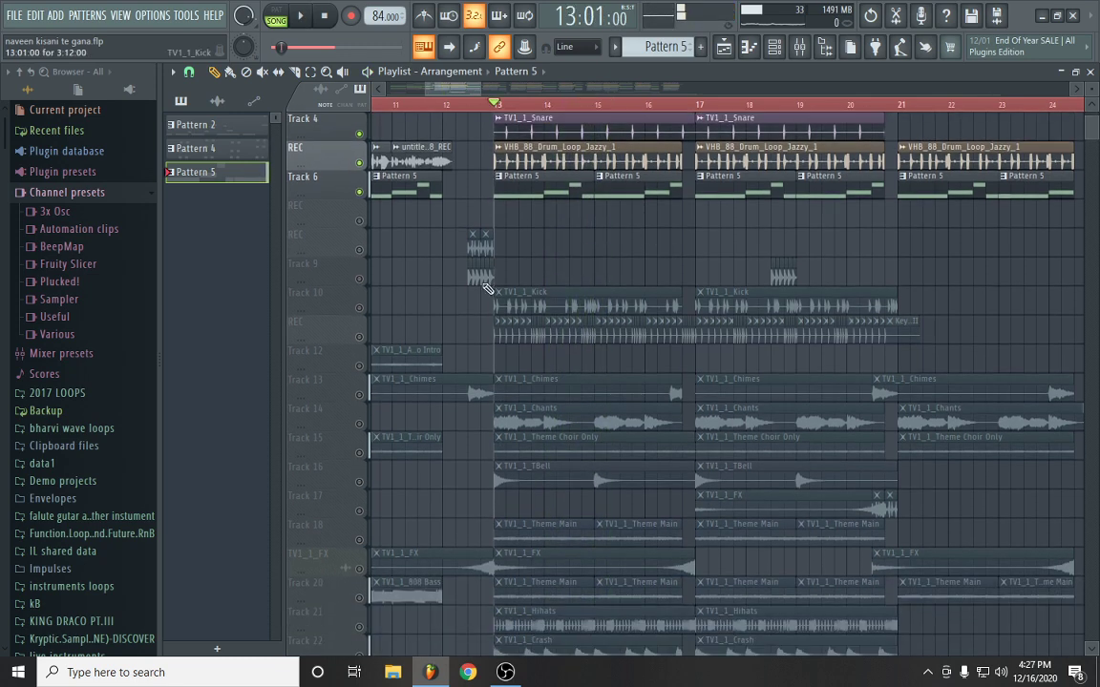
Solo the hi-hat REC track below Track 10, listen, and replay it from bar 13 with Tracks 1 to 6 unmuted
{"action": "right_click", "coordinate": [360, 338]}
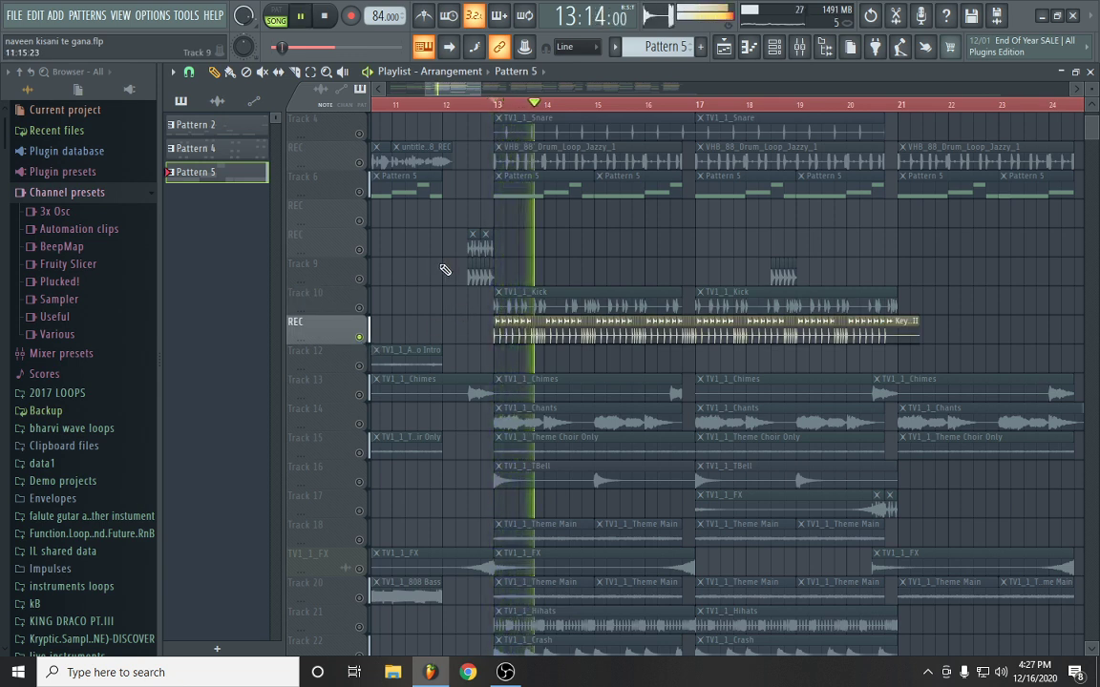
{"action": "left_click", "coordinate": [360, 192]}
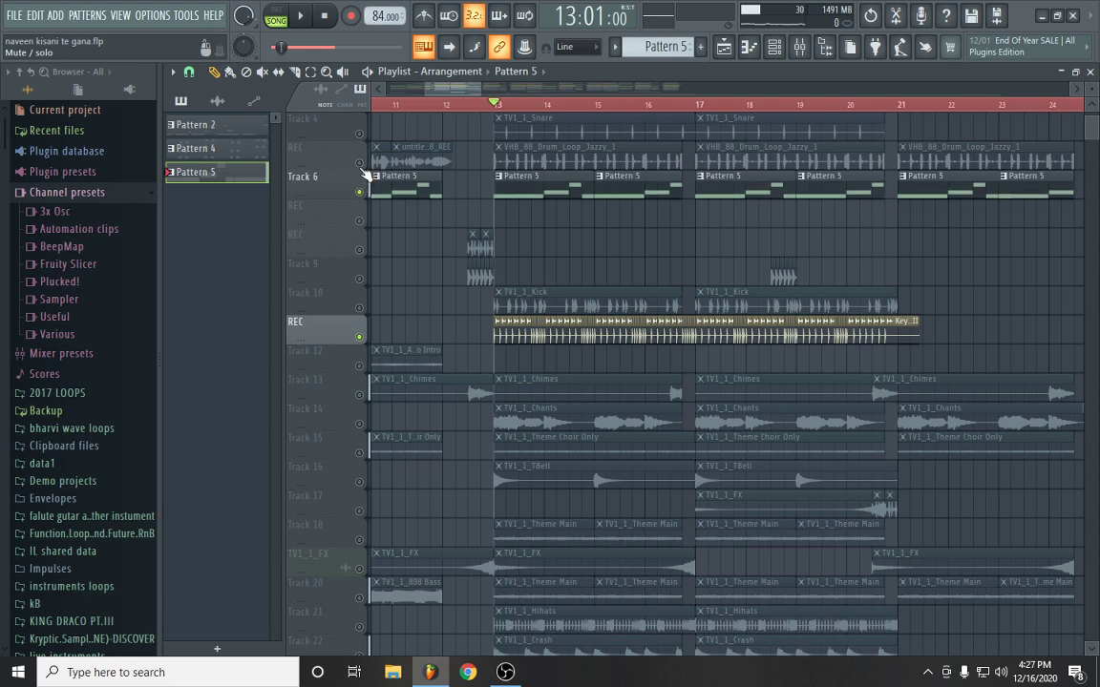
{"action": "left_click", "coordinate": [360, 163]}
{"action": "scroll", "coordinate": [363, 181], "scroll_direction": "up", "scroll_amount": 1}
{"action": "left_click", "coordinate": [360, 192]}
{"action": "left_click", "coordinate": [360, 162]}
{"action": "scroll", "coordinate": [365, 167], "scroll_direction": "up", "scroll_amount": 1}
{"action": "left_click", "coordinate": [360, 162]}
{"action": "key", "text": "space"}
{"action": "scroll", "coordinate": [572, 108], "scroll_direction": "up", "scroll_amount": 2}
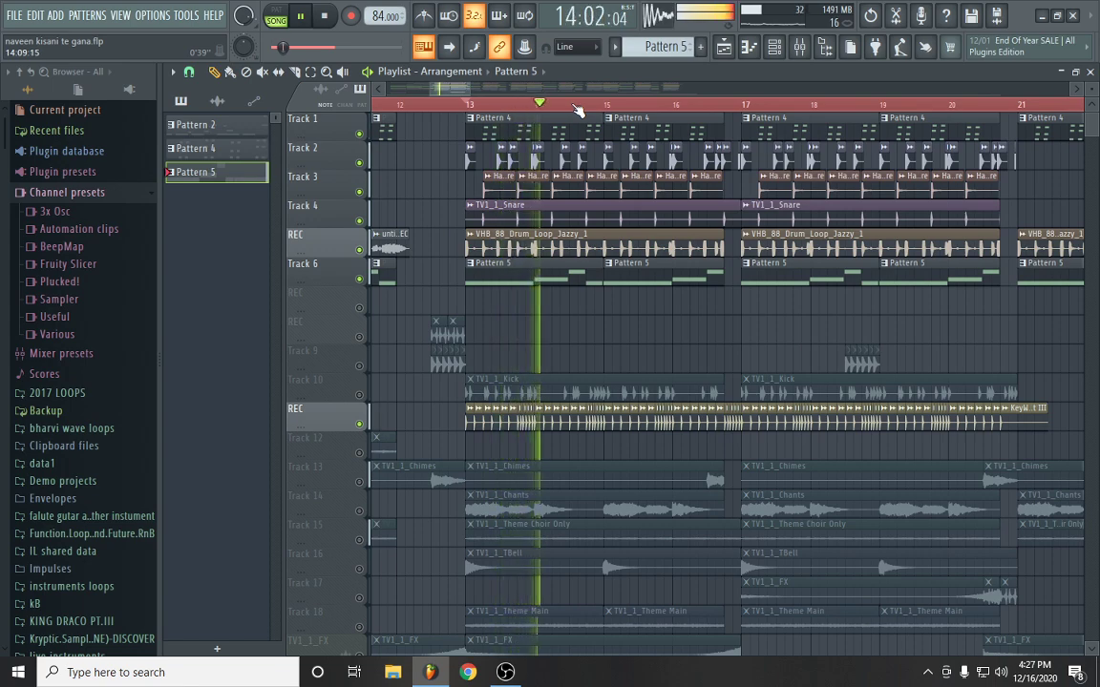
{"action": "scroll", "coordinate": [577, 108], "scroll_direction": "up", "scroll_amount": 2}
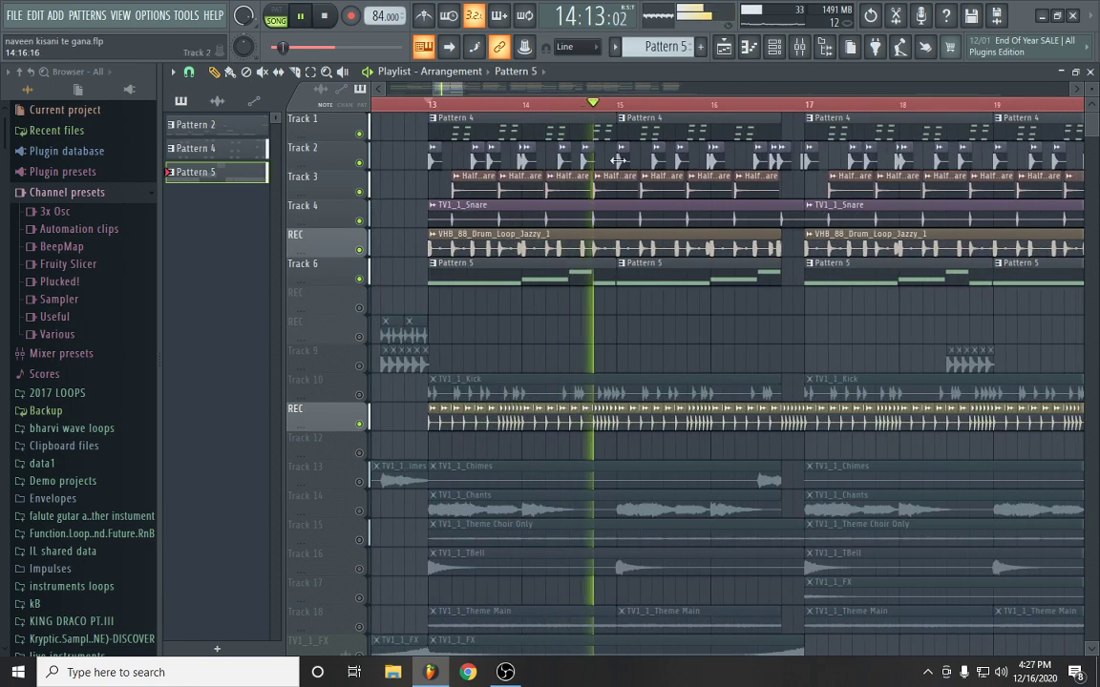
Solo the hi-hat REC track again, stop playback, and delete the TV1_1_Kick clips from Track 10
{"action": "right_click", "coordinate": [361, 423]}
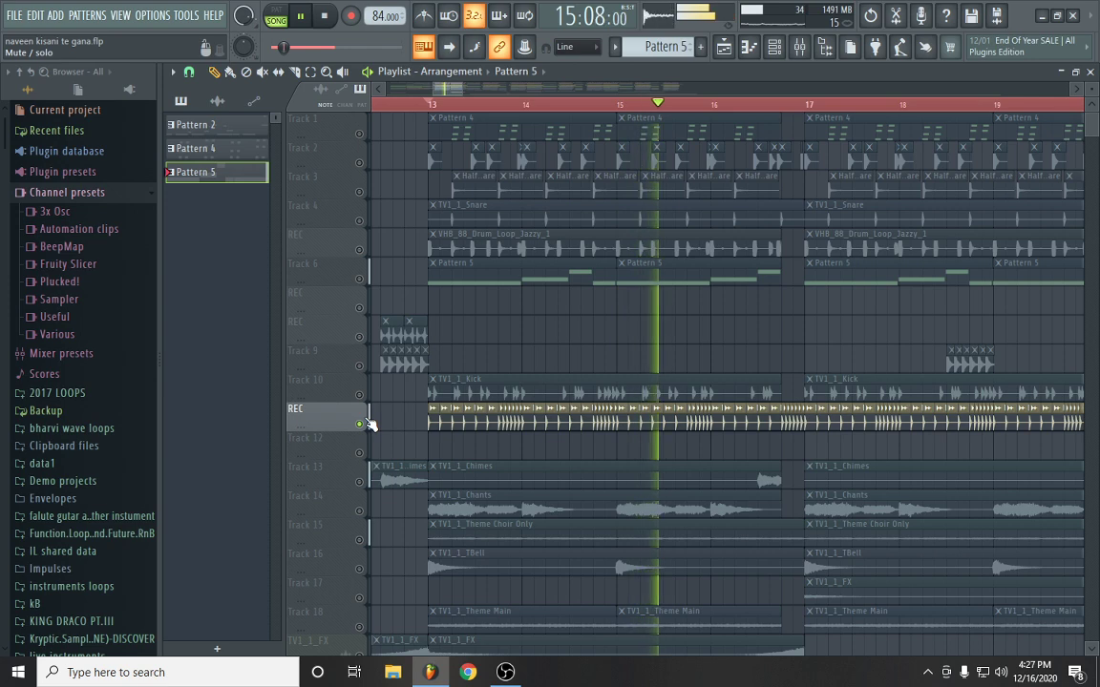
{"action": "key", "text": "space"}
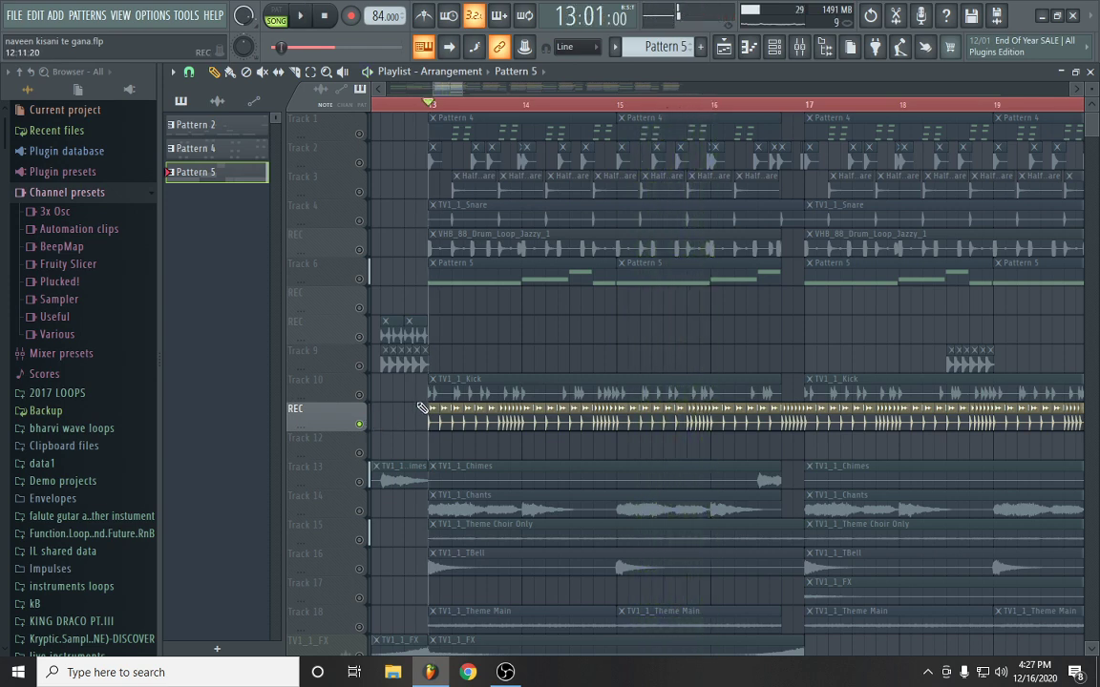
{"action": "scroll", "coordinate": [547, 115], "scroll_direction": "down", "scroll_amount": 4}
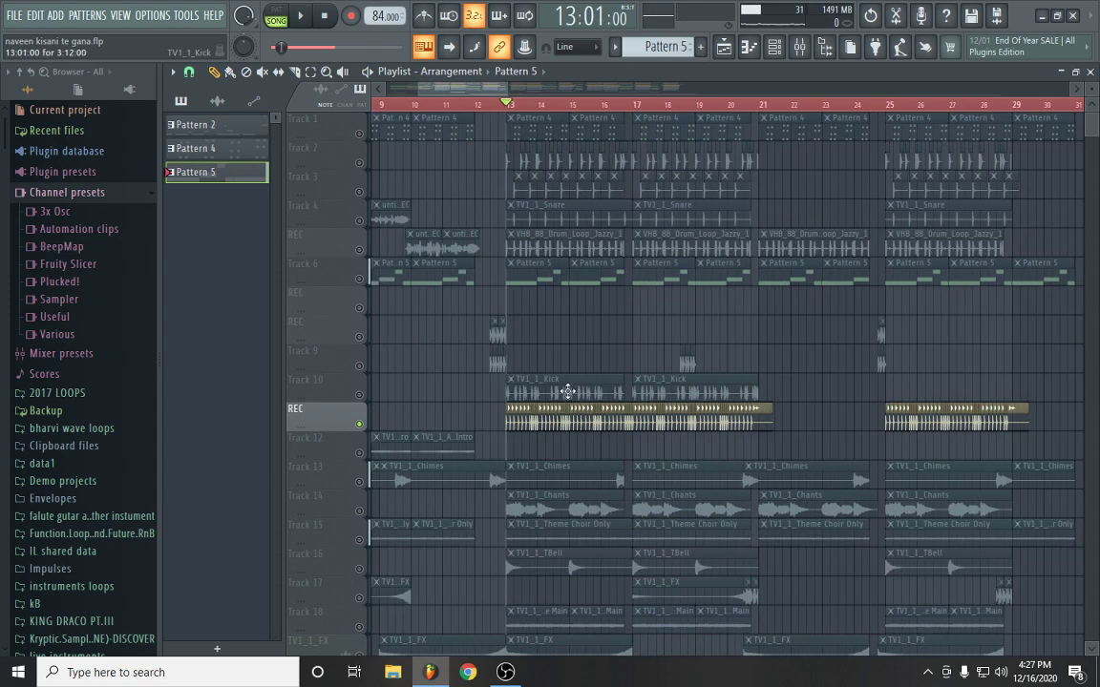
{"action": "scroll", "coordinate": [369, 408], "scroll_direction": "down", "scroll_amount": 3}
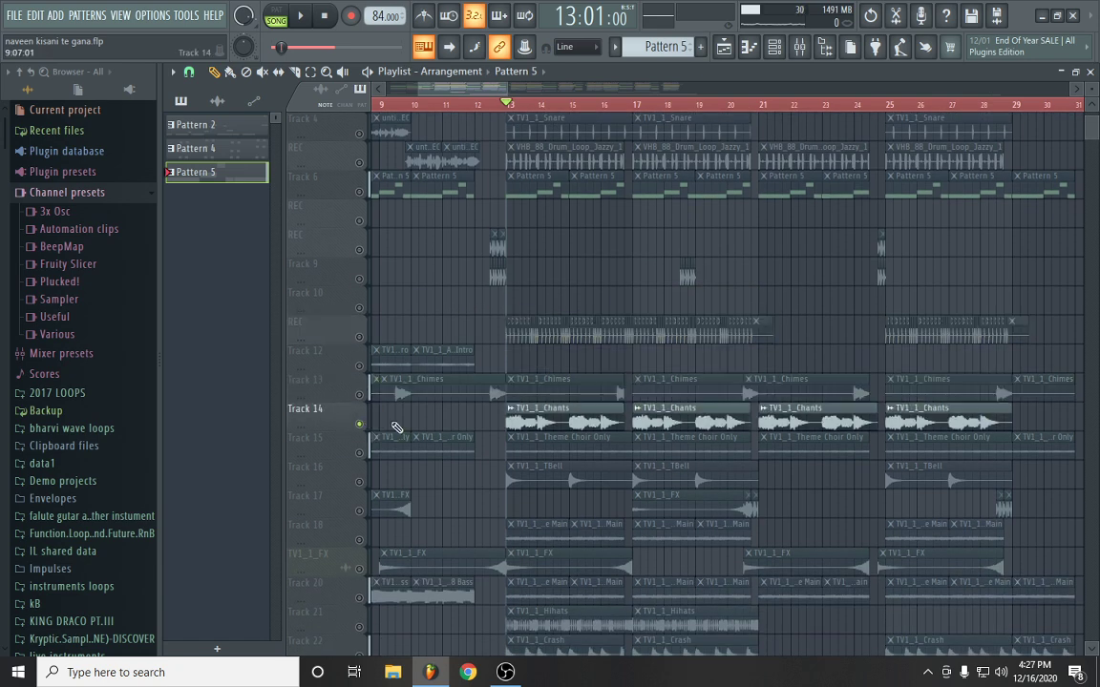
Listen from bar 13 to the soloed TV1_1_Chants clips on Track 14 and the TV1_1_Theme Choir Only clips on Track 15
{"action": "scroll", "coordinate": [516, 108], "scroll_direction": "up", "scroll_amount": 1}
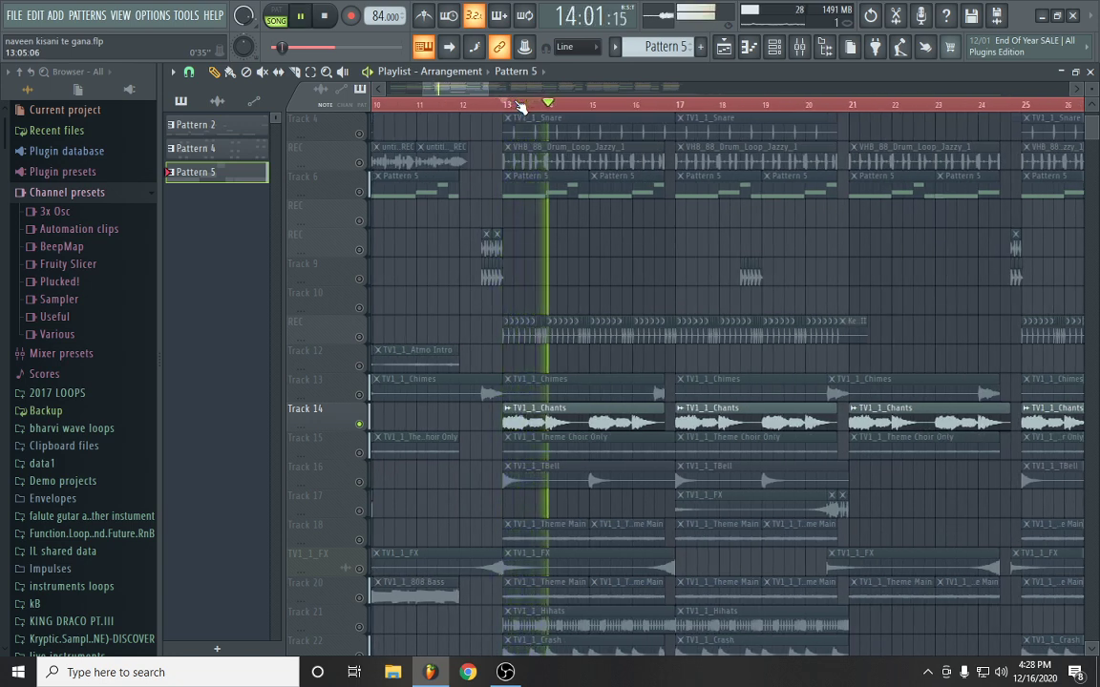
{"action": "key", "text": "space"}
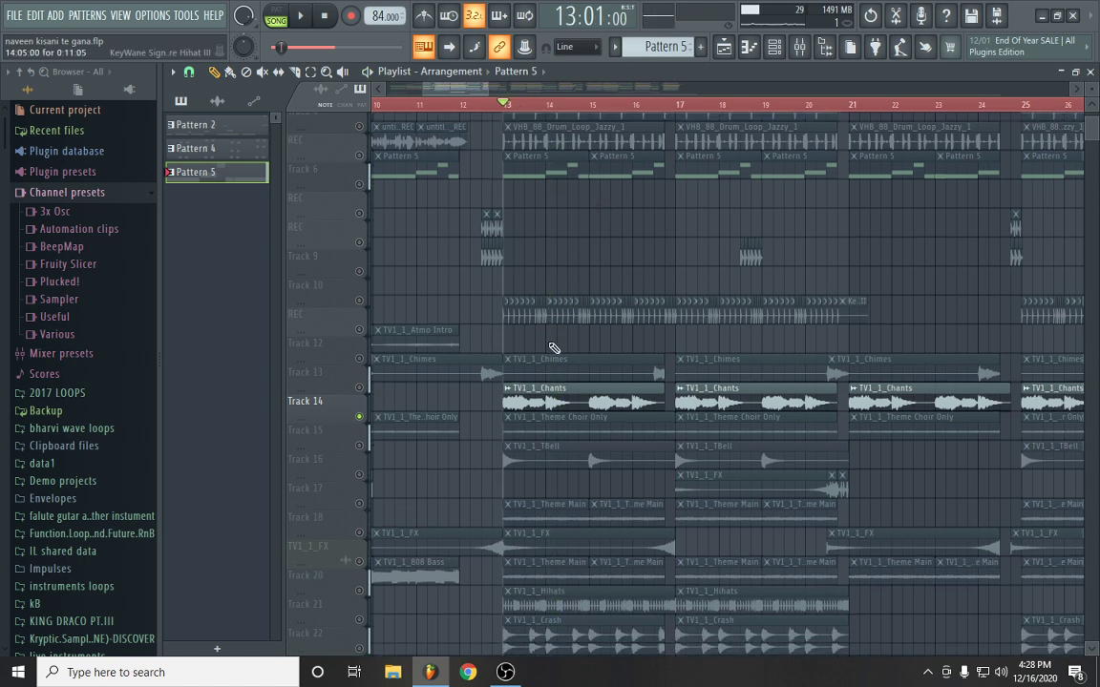
{"action": "scroll", "coordinate": [417, 442], "scroll_direction": "down", "scroll_amount": 1}
{"action": "left_click", "coordinate": [377, 423]}
{"action": "key", "text": "space"}
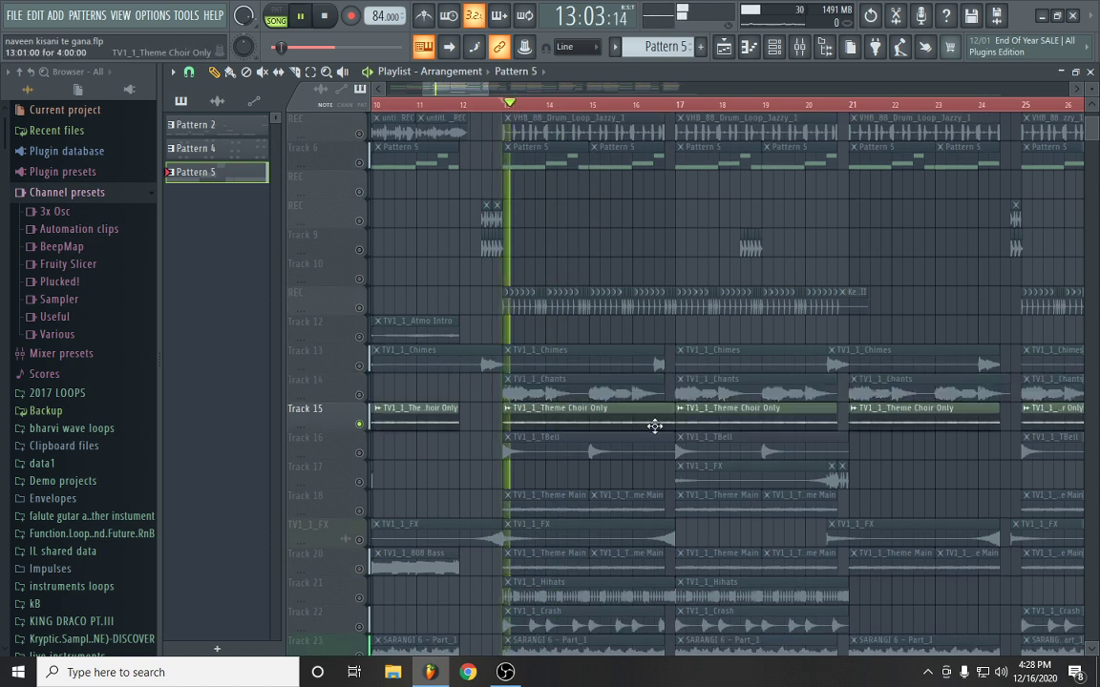
{"action": "key", "text": "space"}
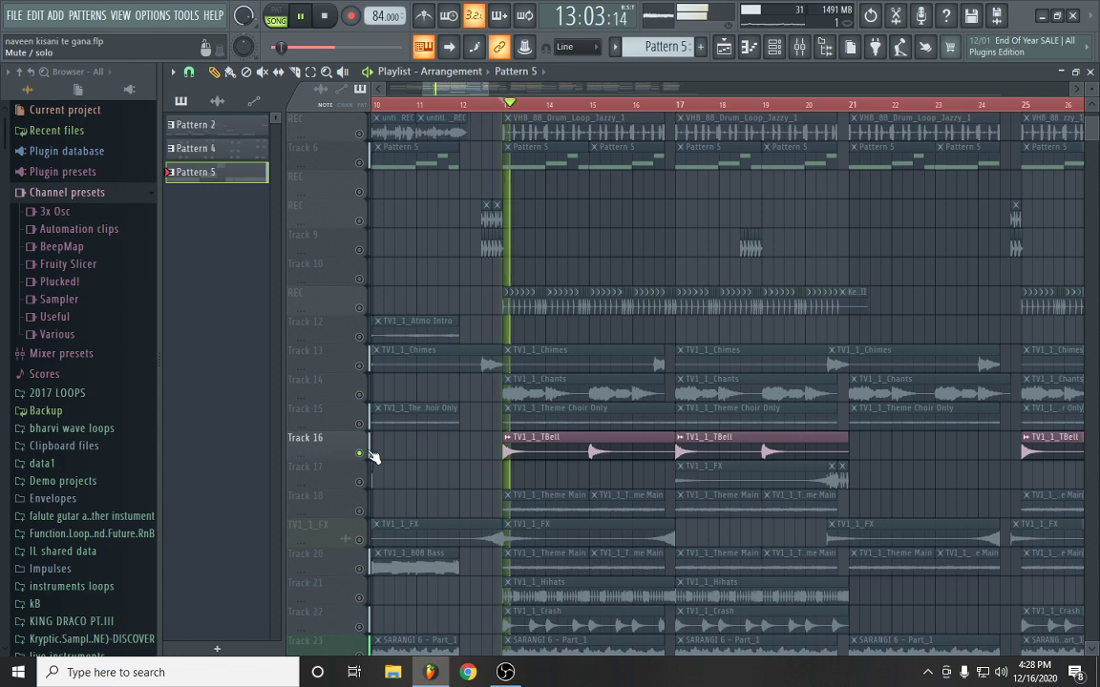
Stop the soloed TV1_1_TBell layer on Track 16, and solo and listen to the TV1_1_Theme Main clips on Track 18
{"action": "scroll", "coordinate": [366, 459], "scroll_direction": "down", "scroll_amount": 2}
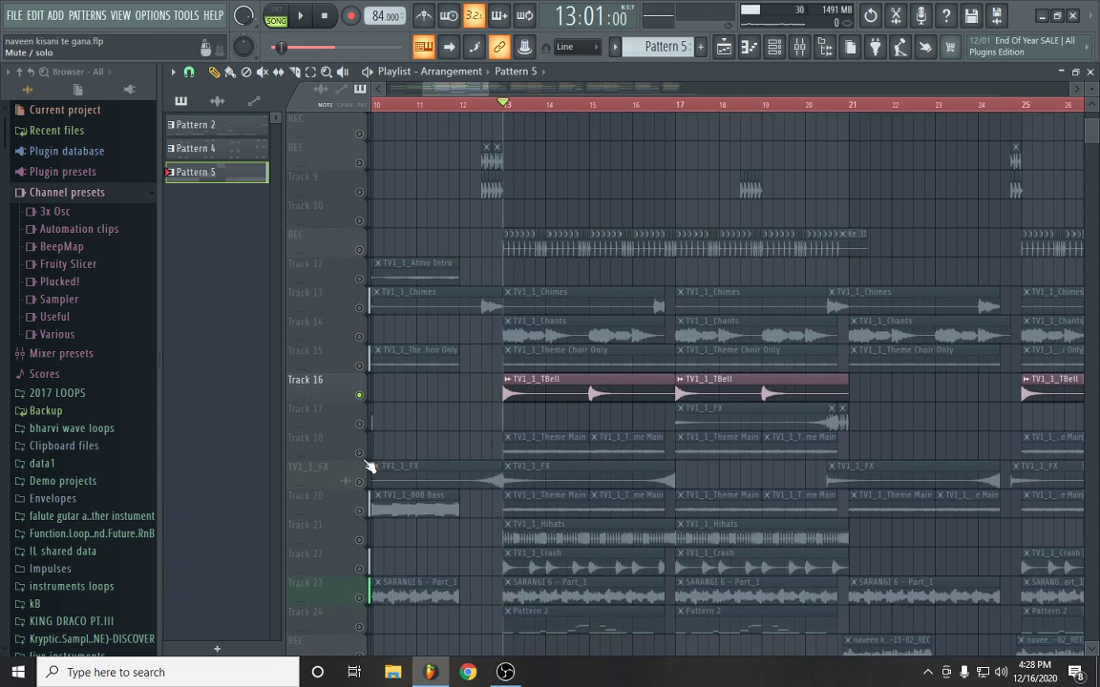
{"action": "left_click", "coordinate": [370, 455]}
{"action": "key", "text": "space"}
{"action": "key", "text": "space"}
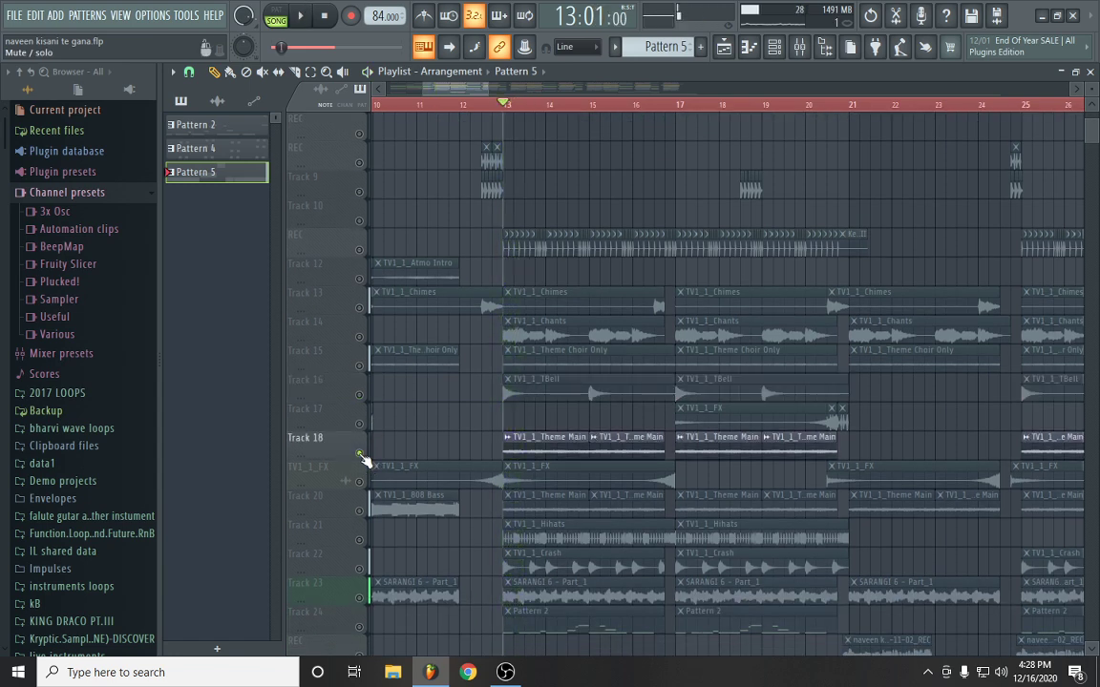
Unmute Tracks 11 to 16 and Tracks 1 to 6 alongside Track 18, leaving Tracks 7 to 10 and 17 muted
{"action": "left_click_drag", "start_coordinate": [369, 399], "coordinate": [361, 264]}
{"action": "scroll", "coordinate": [365, 200], "scroll_direction": "up", "scroll_amount": 3}
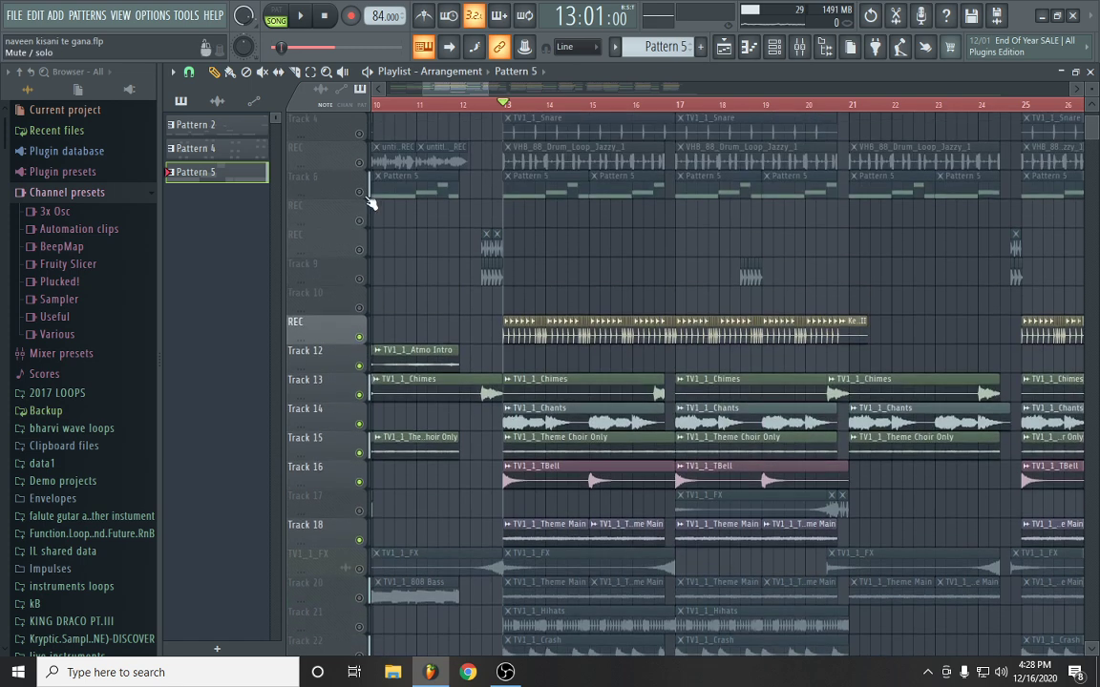
{"action": "scroll", "coordinate": [366, 167], "scroll_direction": "up", "scroll_amount": 3}
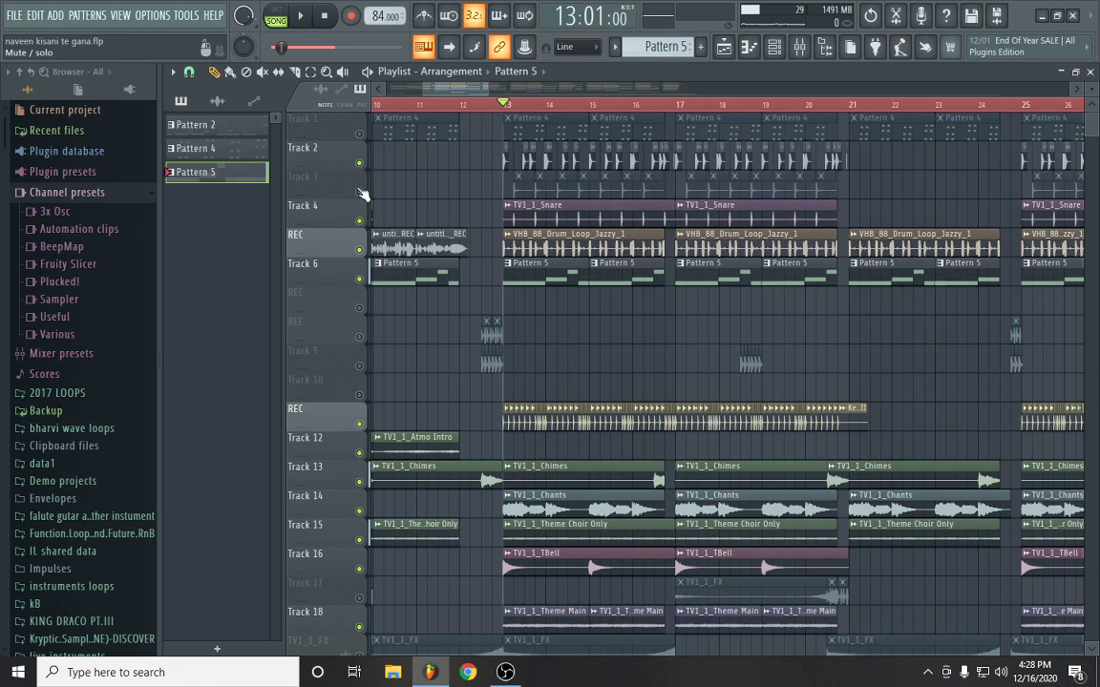
Play the combined drum, hi-hat, choir and theme layers from bar 13 to about bar 17, examining the tracks during playback
{"action": "key", "text": "space"}
{"action": "scroll", "coordinate": [537, 113], "scroll_direction": "down", "scroll_amount": 2}
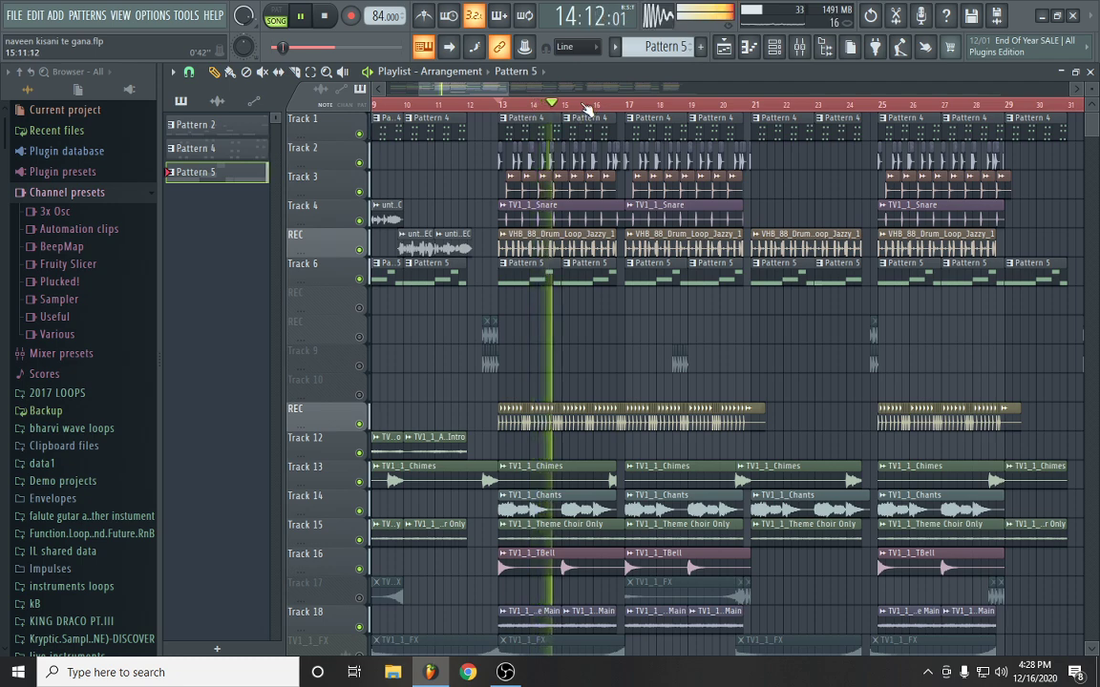
{"action": "scroll", "coordinate": [573, 107], "scroll_direction": "up", "scroll_amount": 3}
{"action": "scroll", "coordinate": [587, 110], "scroll_direction": "down", "scroll_amount": 3}
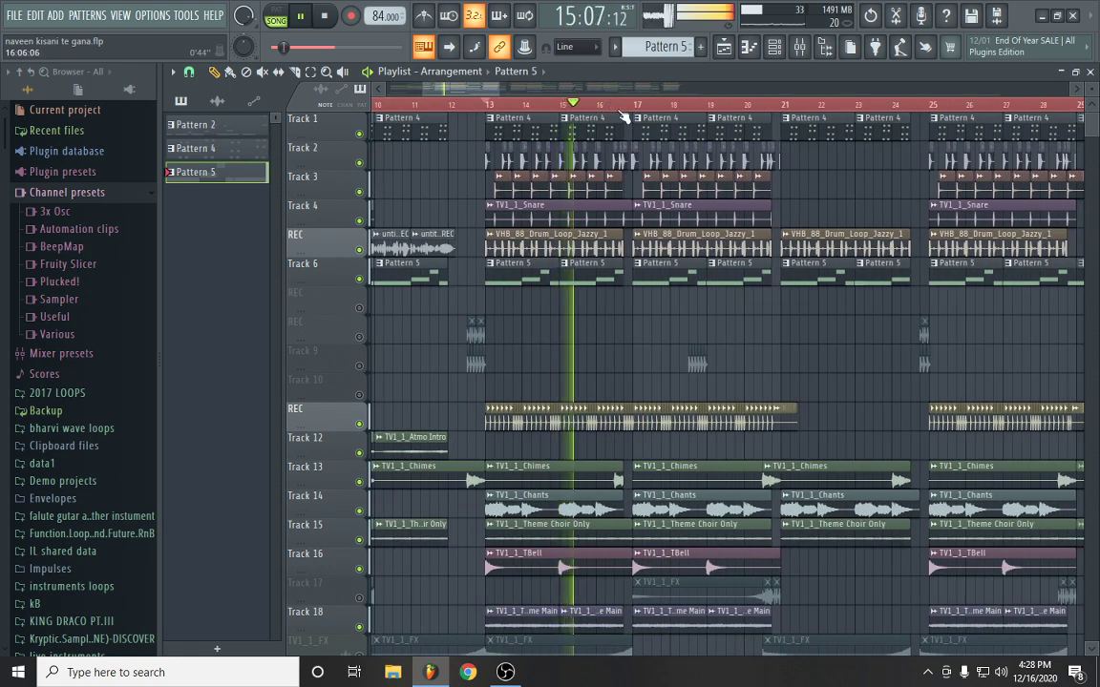
{"action": "scroll", "coordinate": [640, 188], "scroll_direction": "down", "scroll_amount": 3}
{"action": "scroll", "coordinate": [640, 188], "scroll_direction": "down", "scroll_amount": 3}
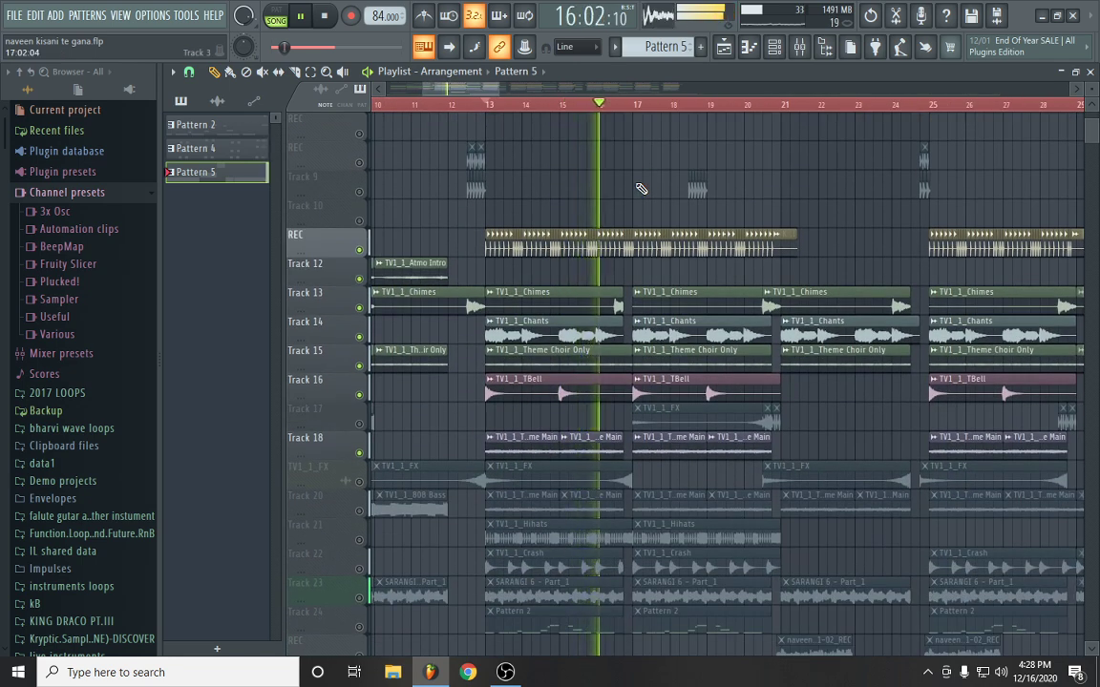
{"action": "scroll", "coordinate": [643, 105], "scroll_direction": "up", "scroll_amount": 1}
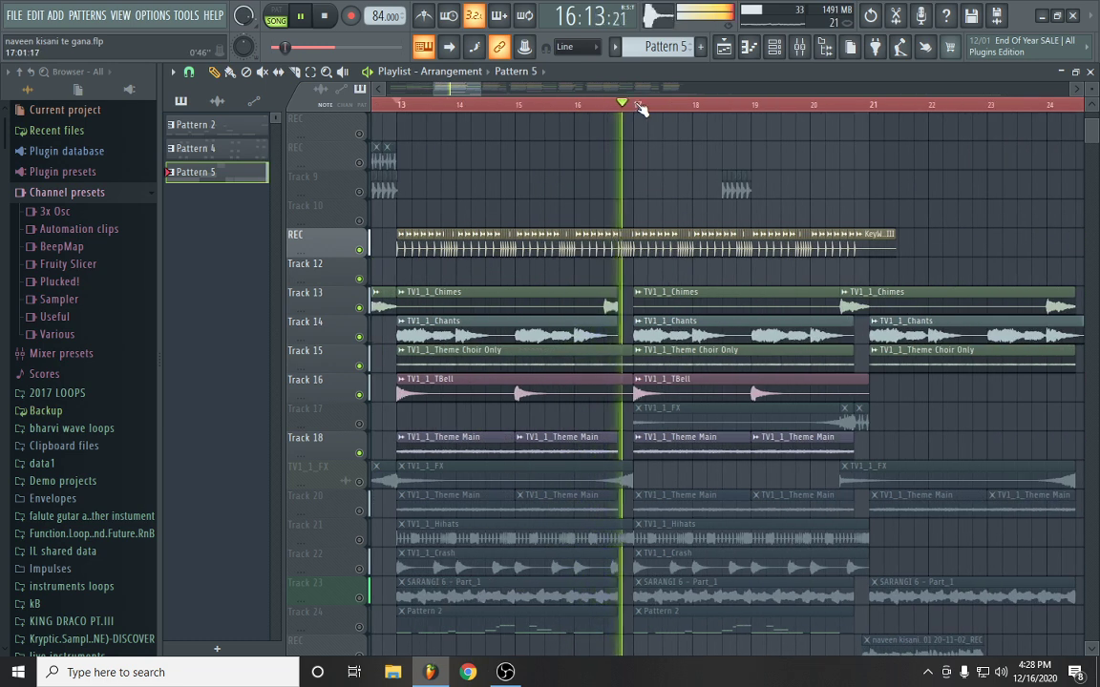
{"action": "scroll", "coordinate": [642, 110], "scroll_direction": "up", "scroll_amount": 1}
{"action": "scroll", "coordinate": [642, 110], "scroll_direction": "down", "scroll_amount": 1}
{"action": "key", "text": "space"}
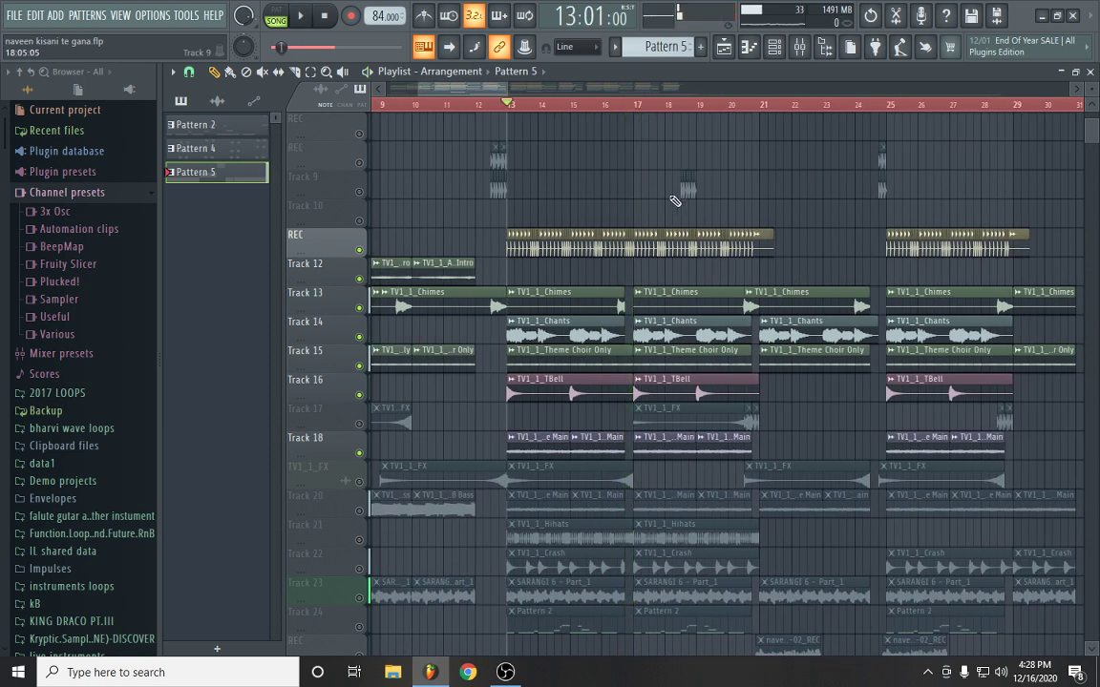
Solo the TV1_1_FX track and Track 20 in turn, and unmute TV1_1_FX and Track 18 beside Track 20
{"action": "scroll", "coordinate": [652, 349], "scroll_direction": "down", "scroll_amount": 3}
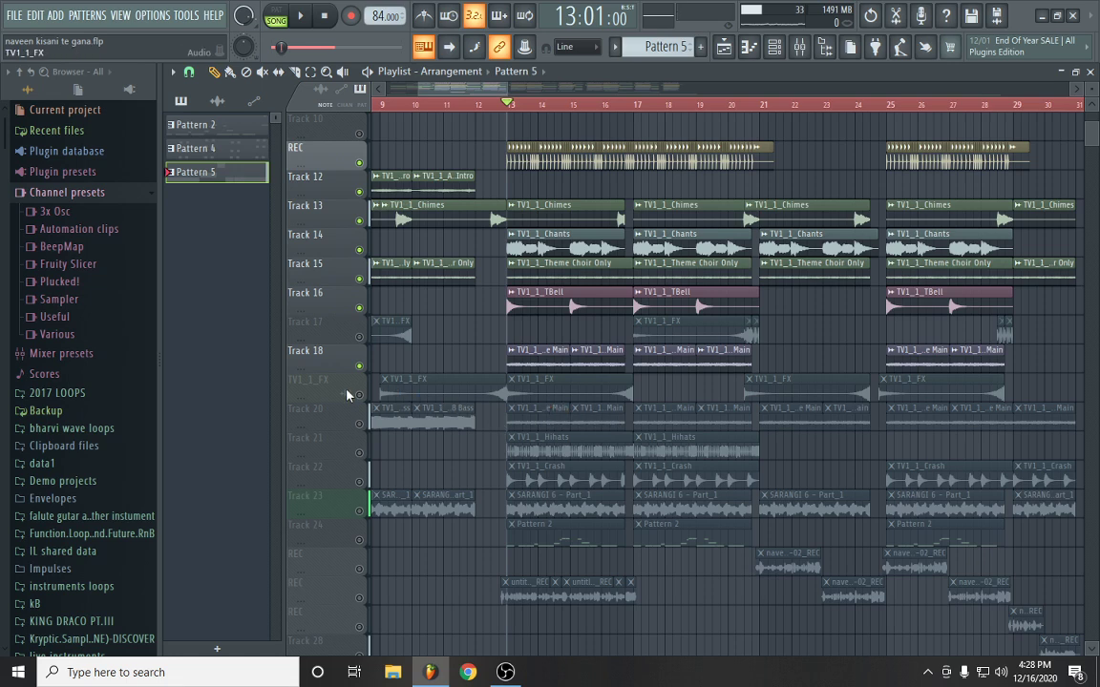
{"action": "left_click", "coordinate": [361, 394]}
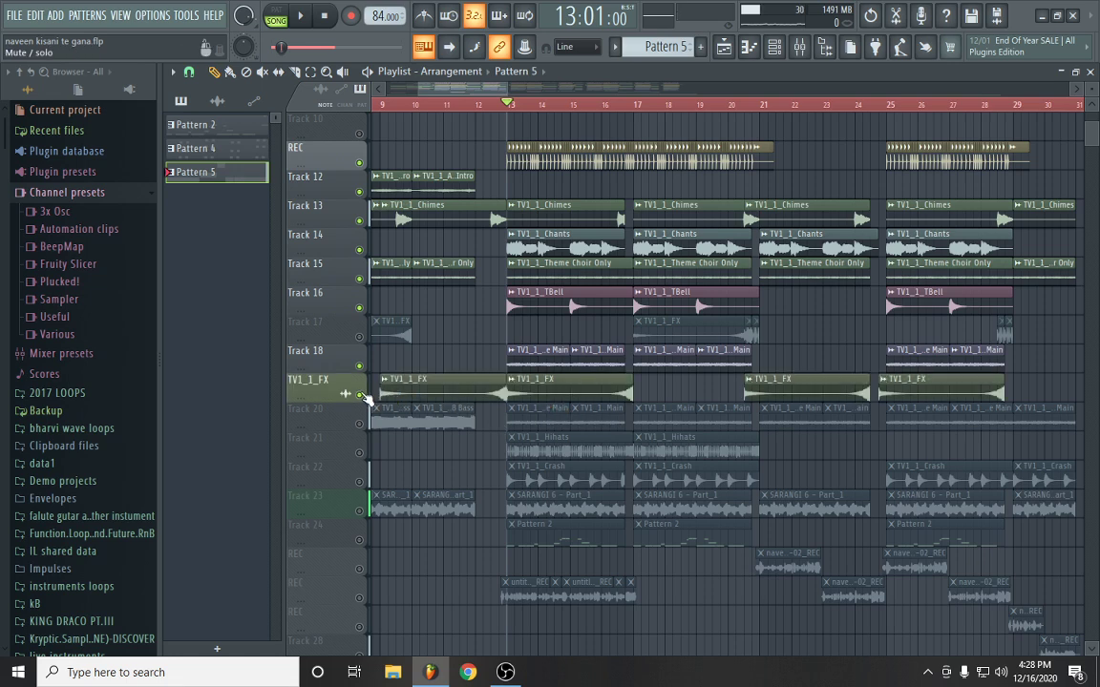
{"action": "left_click", "coordinate": [360, 394], "text": "ctrl"}
{"action": "left_click", "coordinate": [359, 424], "text": "ctrl"}
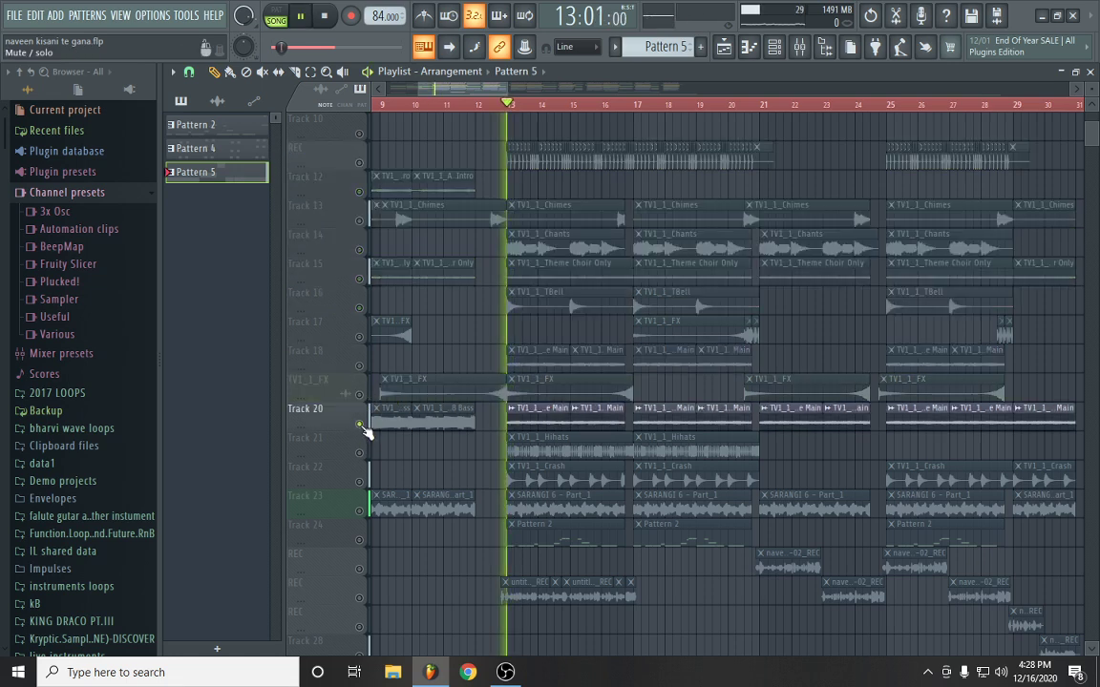
{"action": "left_click", "coordinate": [361, 394]}
{"action": "left_click", "coordinate": [359, 366]}
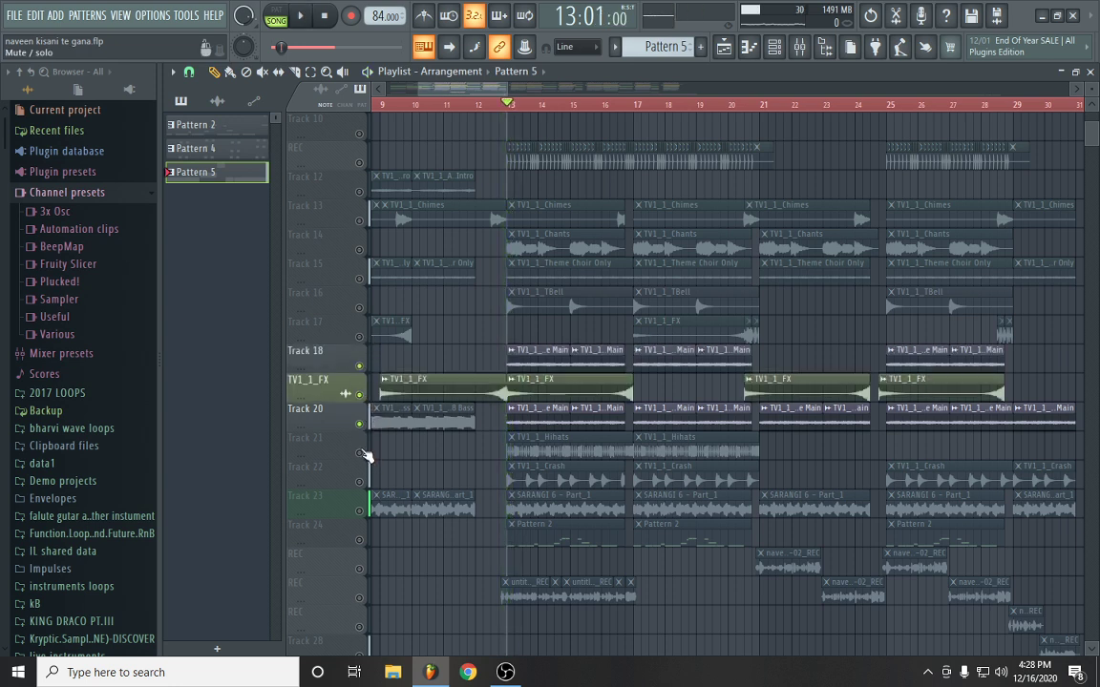
Solo Track 21's hi-hats and Track 22's crash, listen to the crash, and view the TV1_1_Crash clip's settings
{"action": "left_click", "coordinate": [359, 454], "text": "ctrl"}
{"action": "left_click", "coordinate": [359, 482], "text": "ctrl"}
{"action": "key", "text": "space"}
{"action": "key", "text": "space"}
{"action": "double_click", "coordinate": [518, 476]}
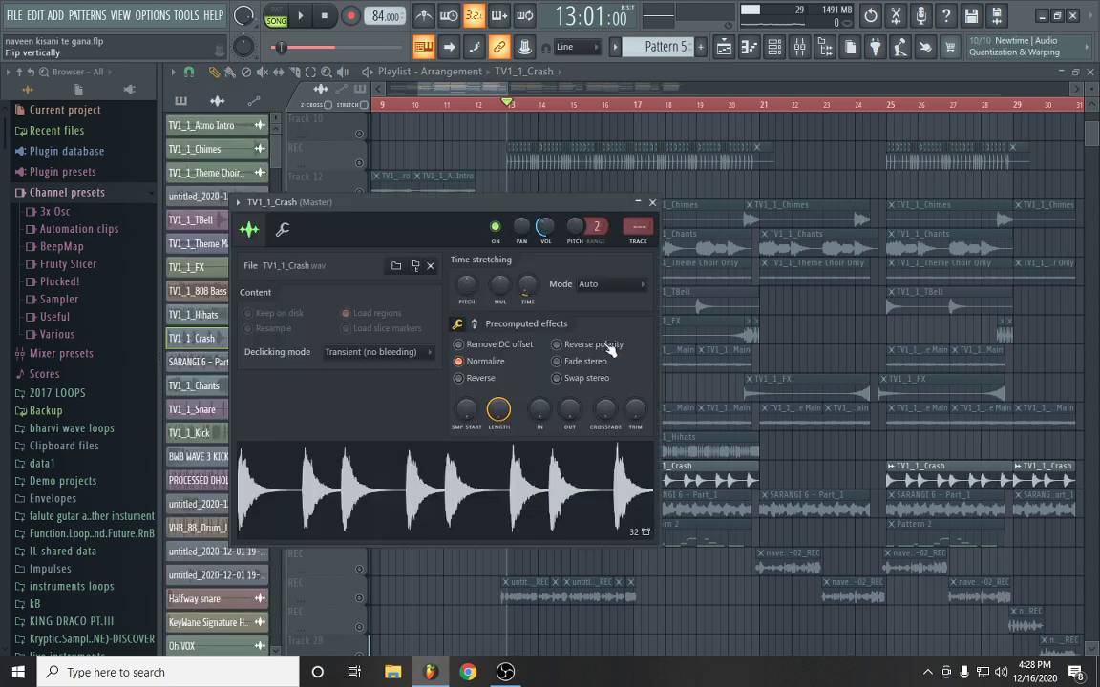
{"action": "key", "text": "Escape"}
Unmute the SARANGI 6 - Part_1 track, then open Track 24's Pattern 2 in the Piano roll and play its 808 notes
{"action": "scroll", "coordinate": [462, 393], "scroll_direction": "down", "scroll_amount": 4}
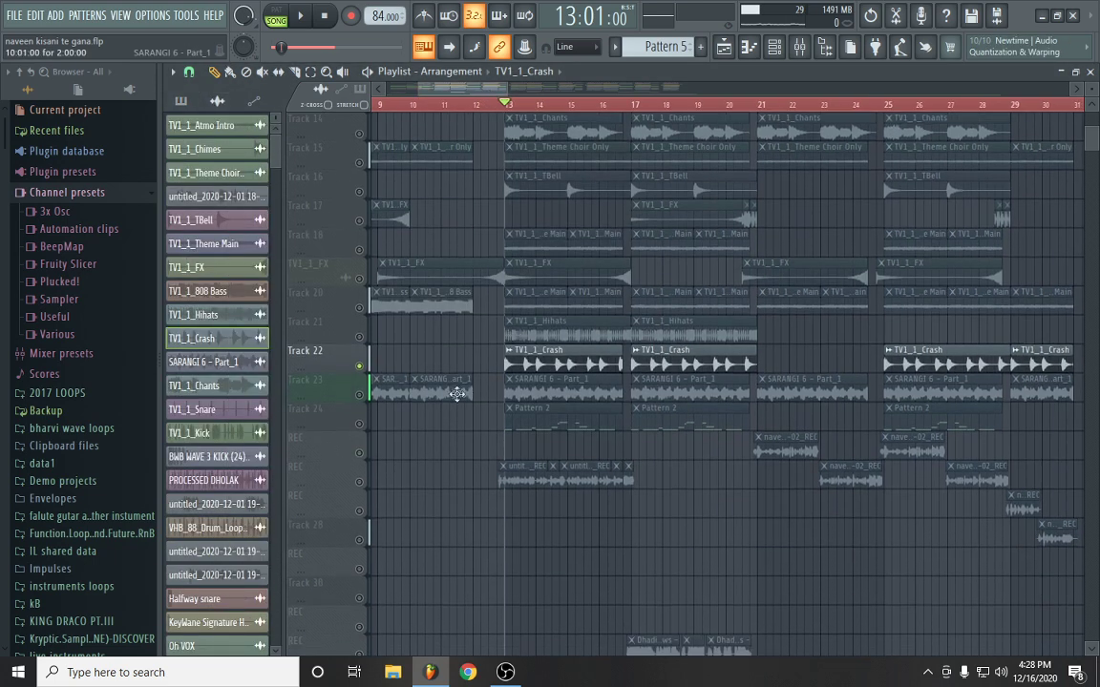
{"action": "left_click", "coordinate": [366, 399]}
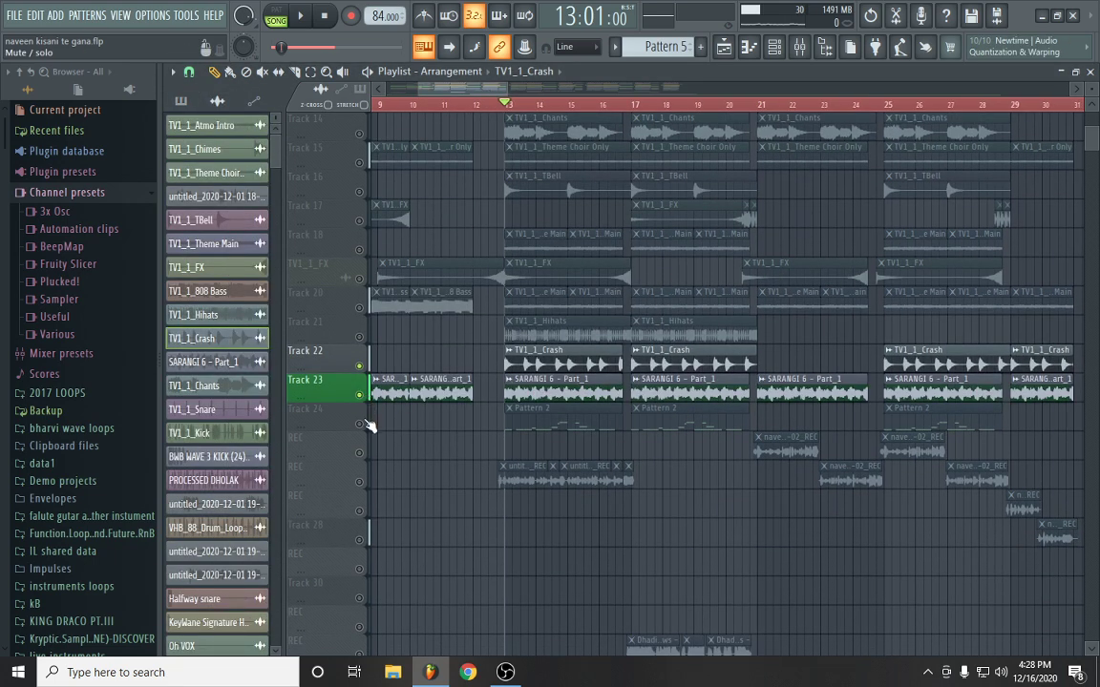
{"action": "double_click", "coordinate": [541, 411]}
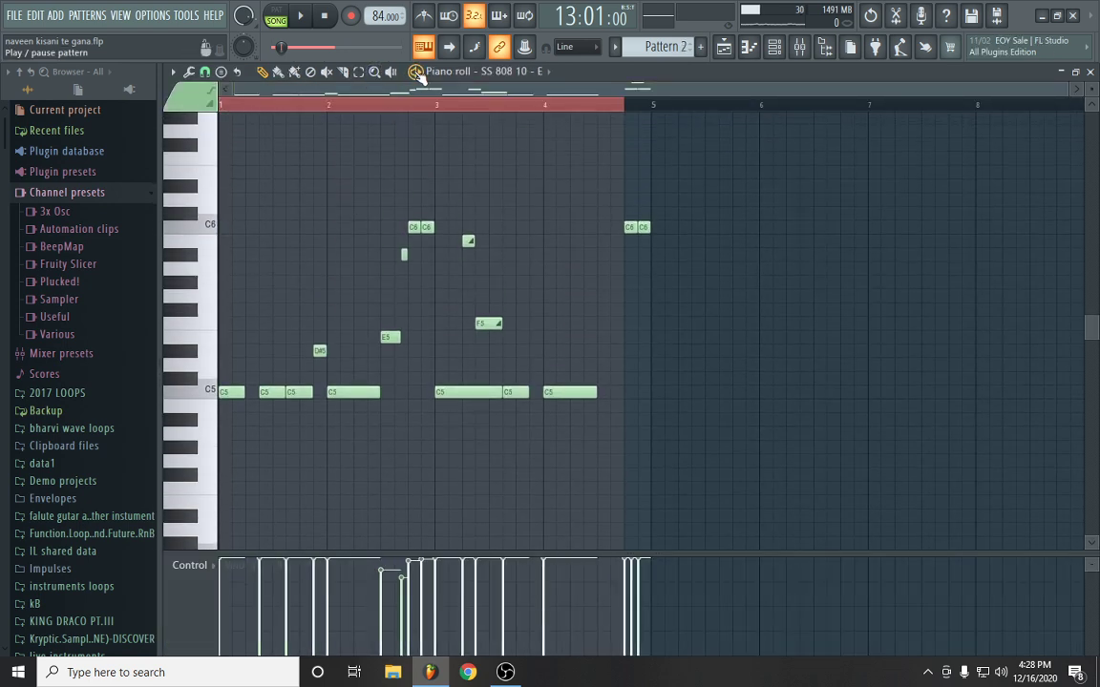
{"action": "key", "text": "space"}
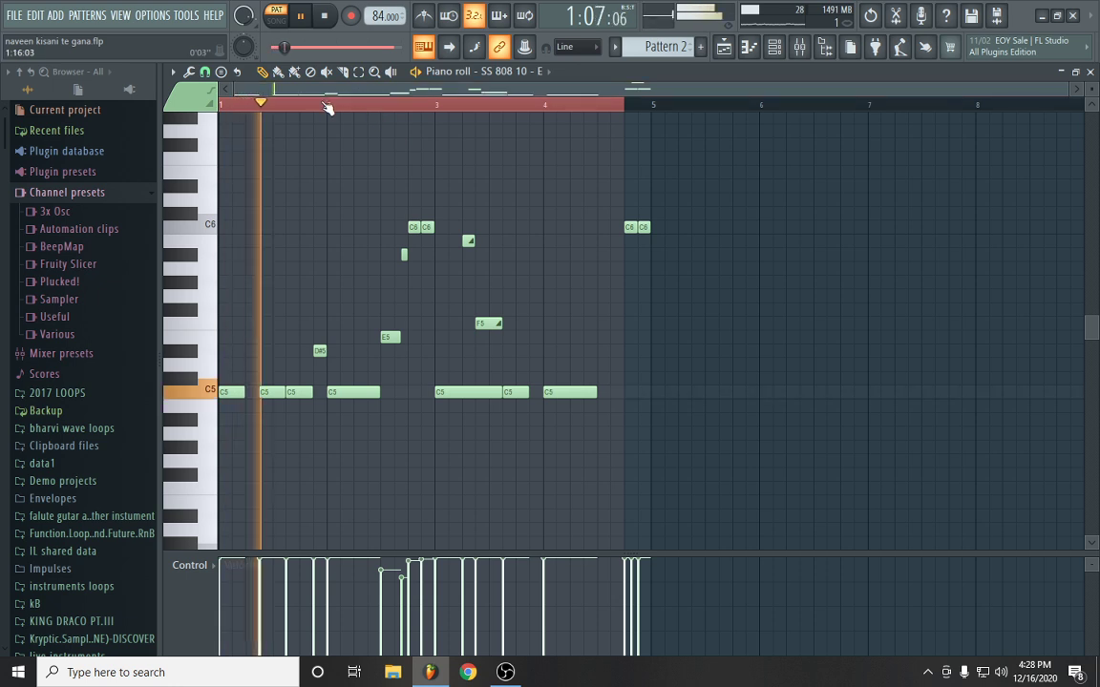
{"action": "scroll", "coordinate": [328, 108], "scroll_direction": "up", "scroll_amount": 3}
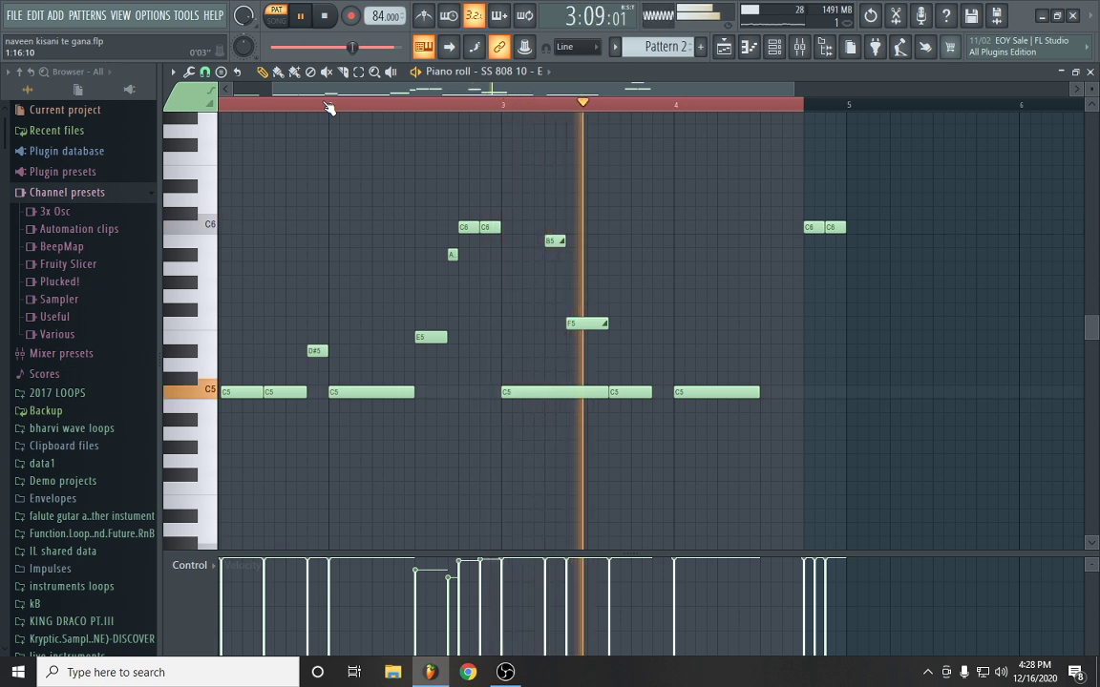
Inspect the SS 808 10 - E mixer insert and its effect slots, replay Pattern 2, and return to the playlist
{"action": "key", "text": "F9"}
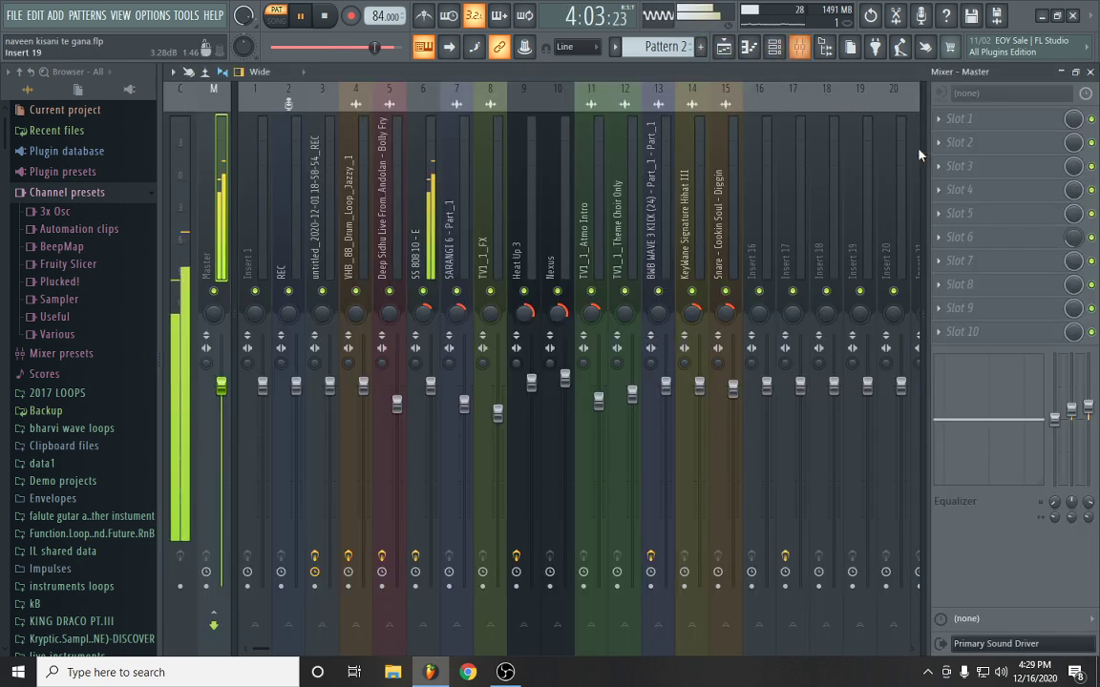
{"action": "key", "text": "space"}
{"action": "left_click", "coordinate": [427, 191]}
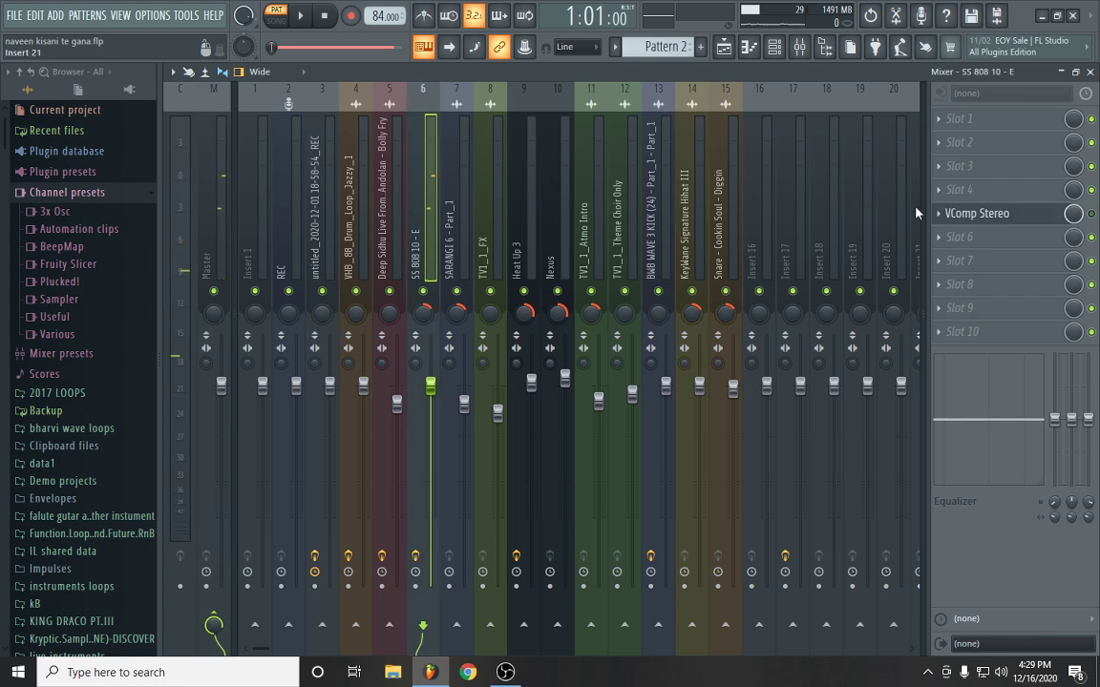
{"action": "key", "text": "space"}
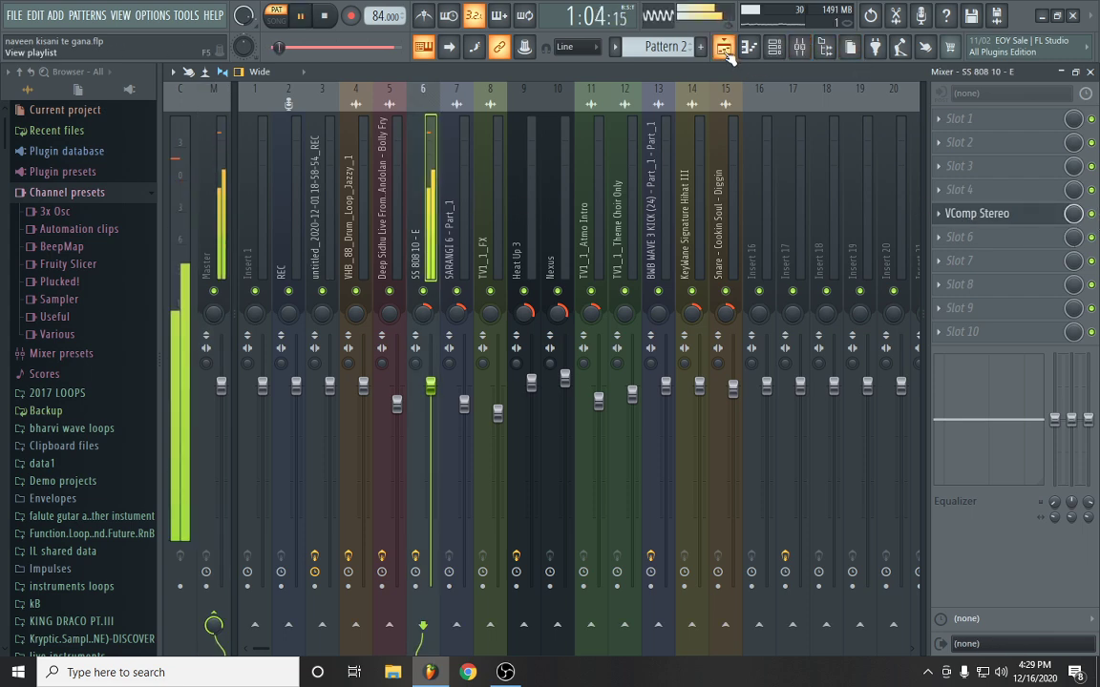
{"action": "key", "text": "F5"}
{"action": "scroll", "coordinate": [523, 105], "scroll_direction": "down", "scroll_amount": 2}
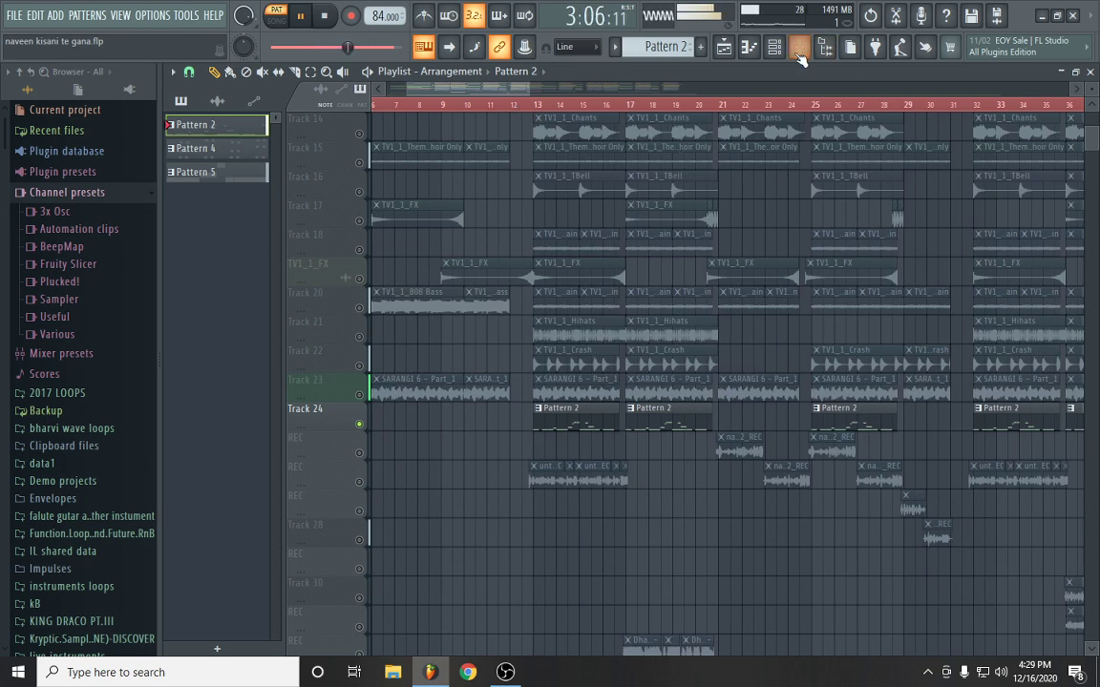
Return to the playlist, re-enable all tracks and play the full arrangement from bar 11 through the bar 13 drop
{"action": "key", "text": "F9"}
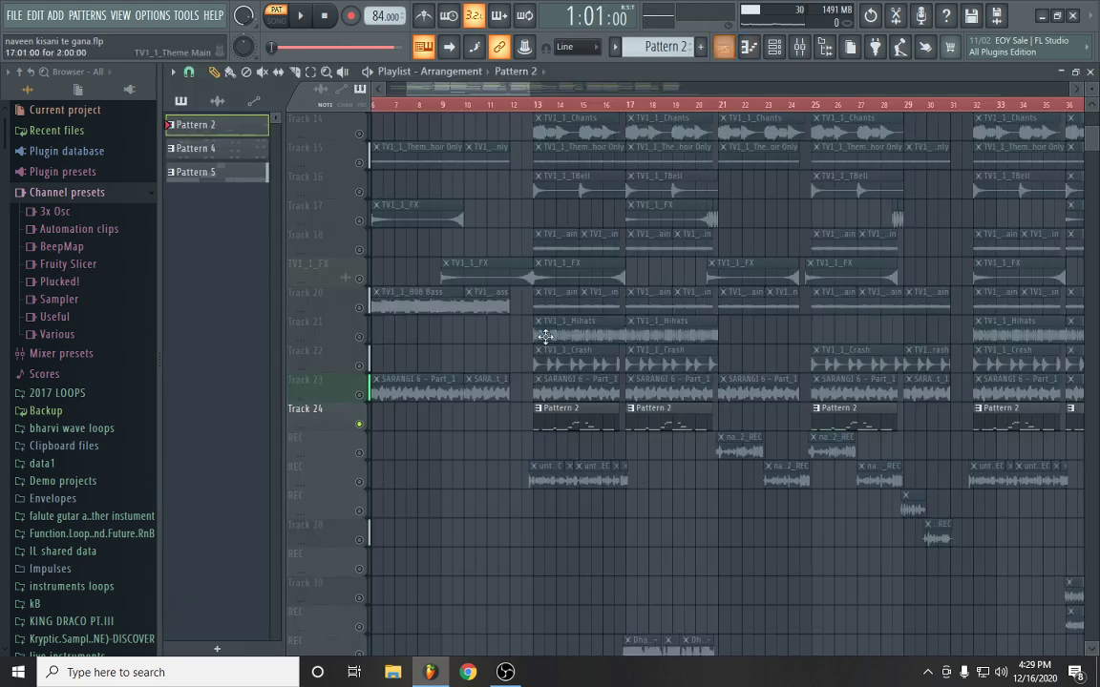
{"action": "key", "text": "F5"}
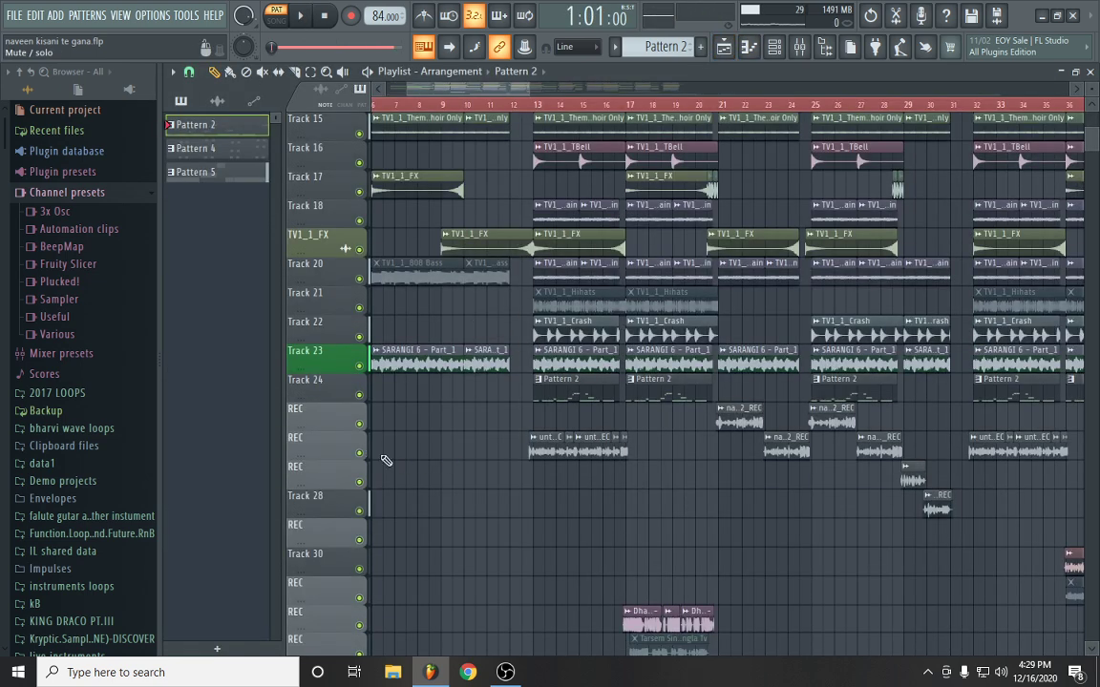
{"action": "scroll", "coordinate": [538, 458], "scroll_direction": "down", "scroll_amount": 5}
{"action": "scroll", "coordinate": [551, 438], "scroll_direction": "up", "scroll_amount": 5}
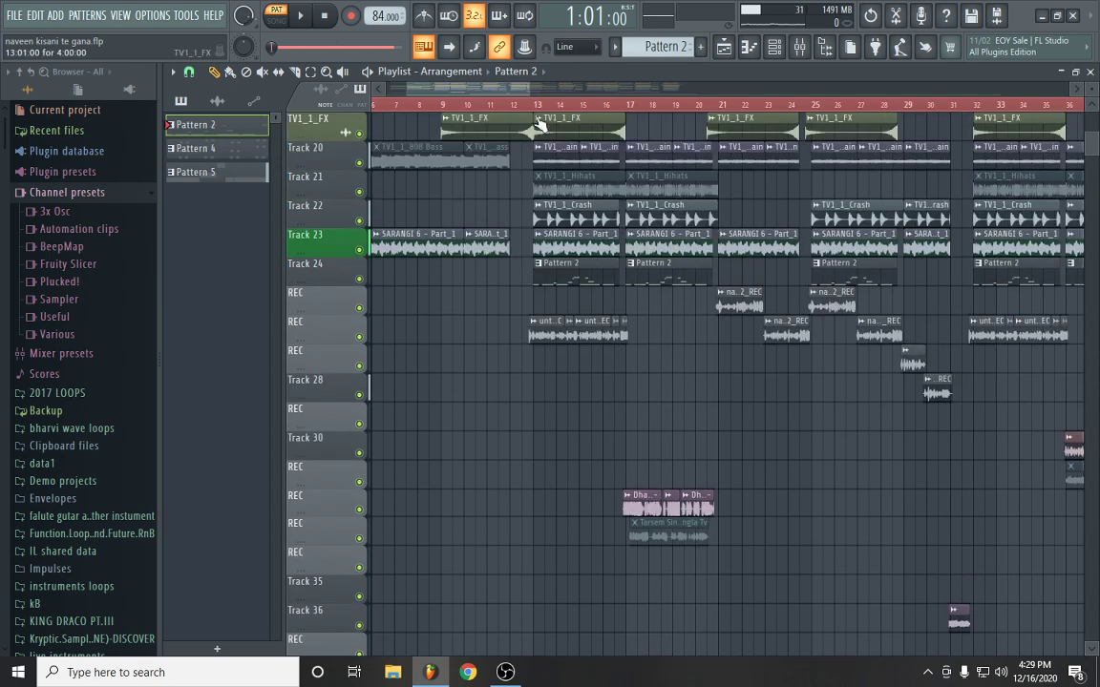
{"action": "left_click", "coordinate": [492, 103]}
{"action": "key", "text": "space"}
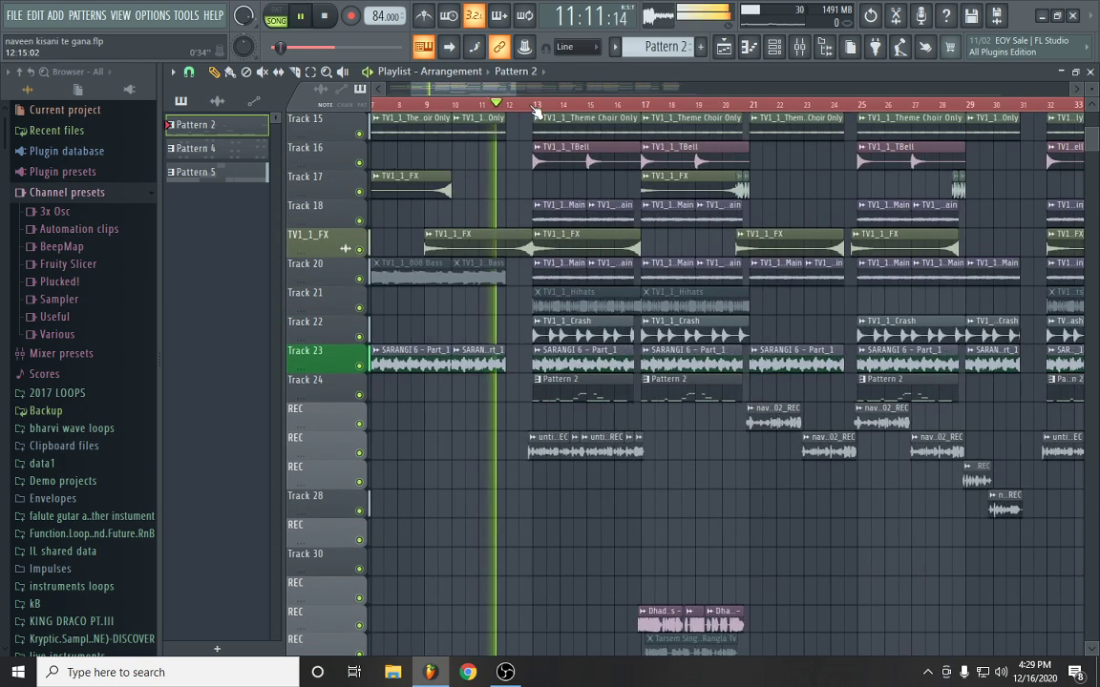
{"action": "scroll", "coordinate": [536, 111], "scroll_direction": "down", "scroll_amount": 3}
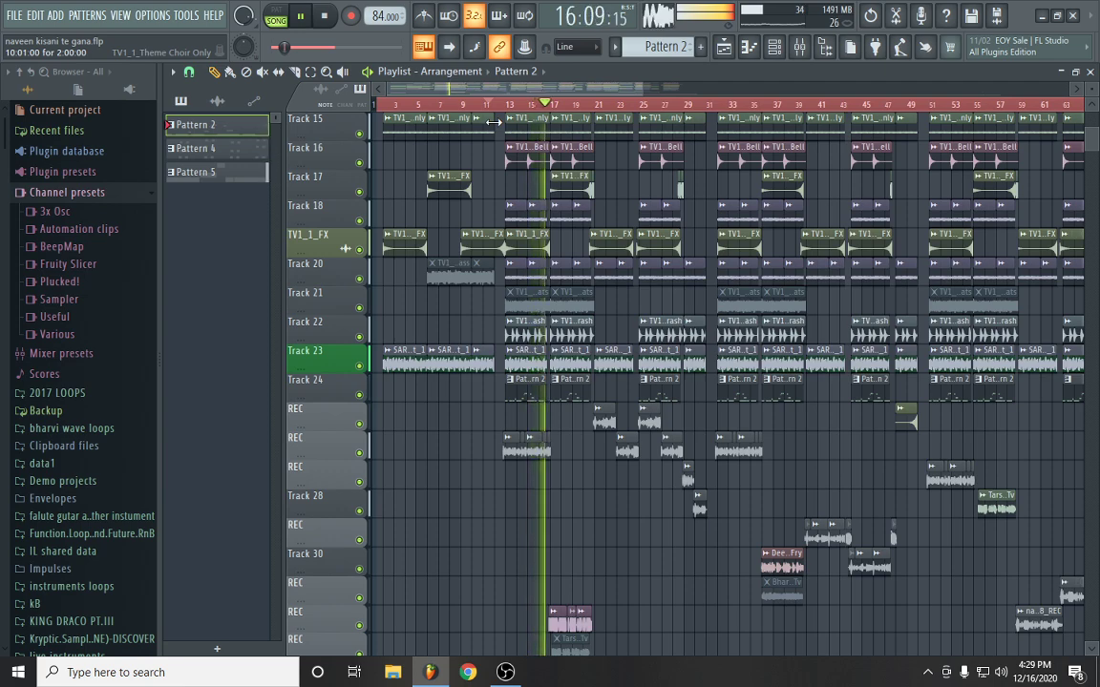
{"action": "scroll", "coordinate": [572, 105], "scroll_direction": "up", "scroll_amount": 6}
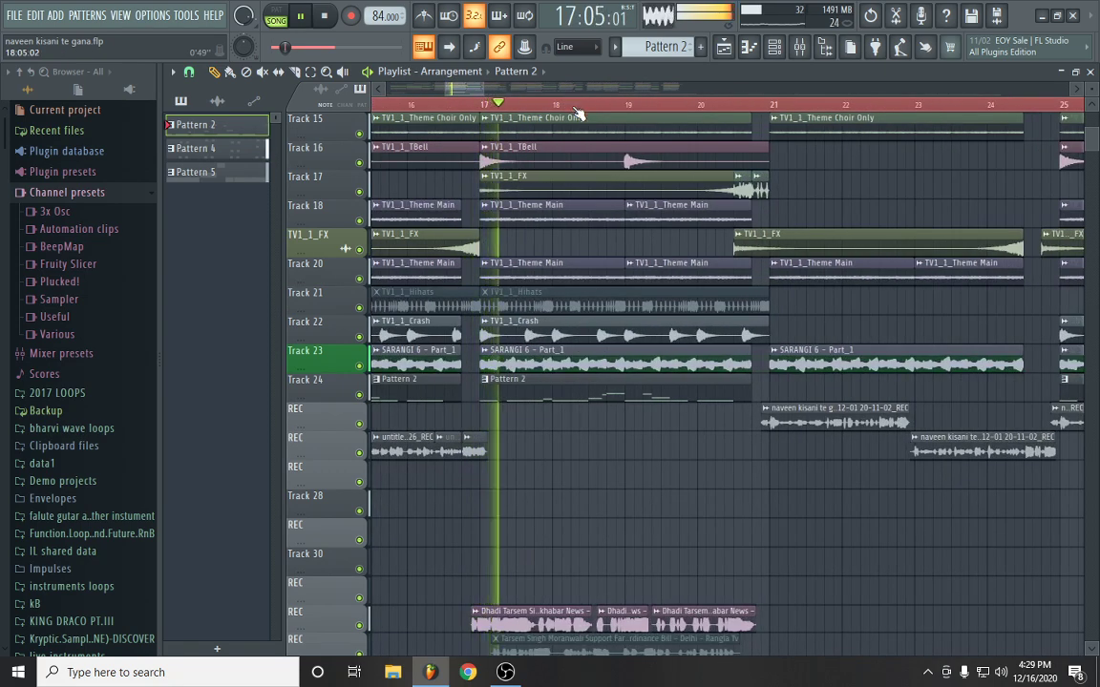
{"action": "scroll", "coordinate": [602, 325], "scroll_direction": "down", "scroll_amount": 3}
{"action": "scroll", "coordinate": [607, 341], "scroll_direction": "up", "scroll_amount": 1}
{"action": "key", "text": "space"}
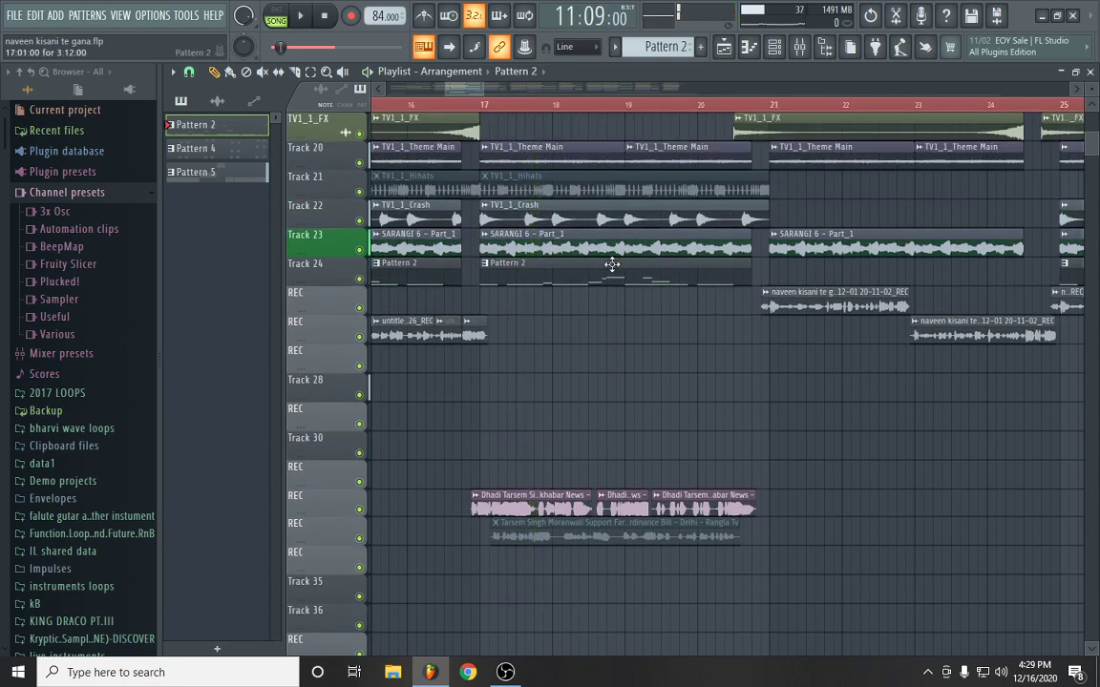
Solo the REC track with the pink news voice clips, play them from just before bar 17, and unsolo the track
{"action": "right_click", "coordinate": [360, 510]}
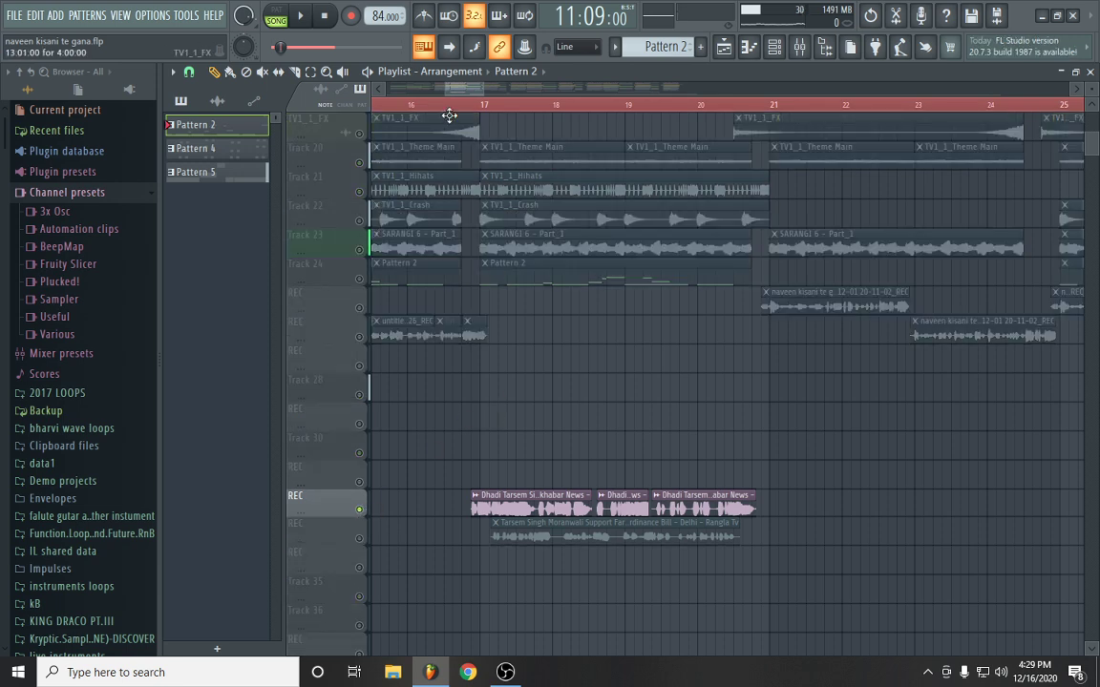
{"action": "key", "text": "space"}
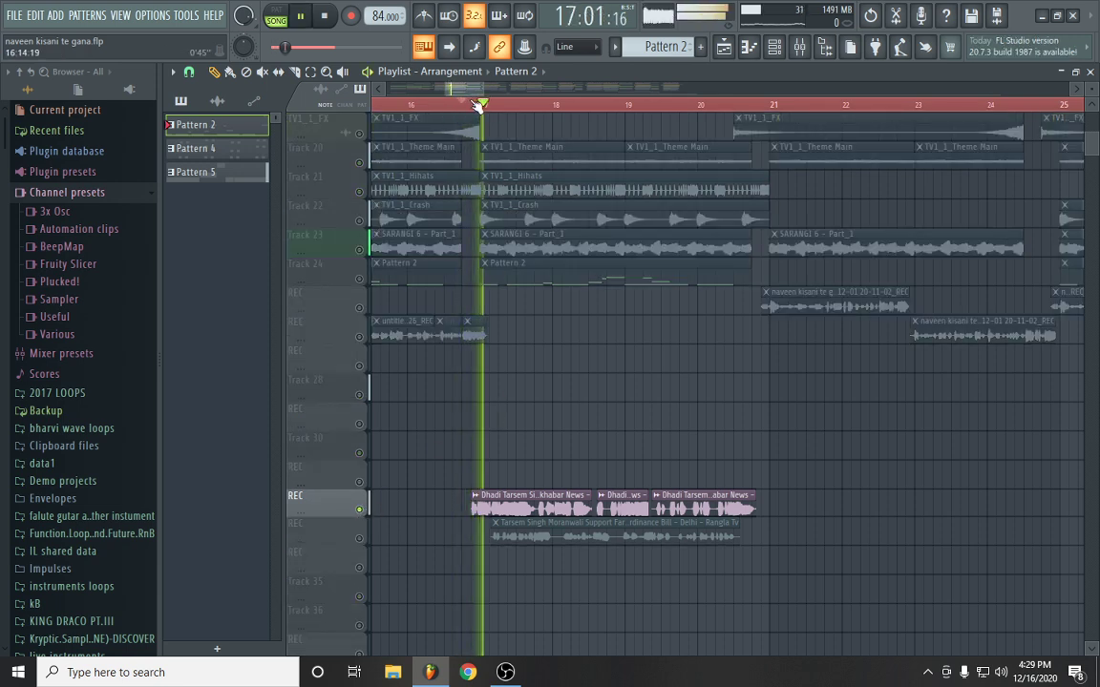
{"action": "scroll", "coordinate": [477, 106], "scroll_direction": "down", "scroll_amount": 2}
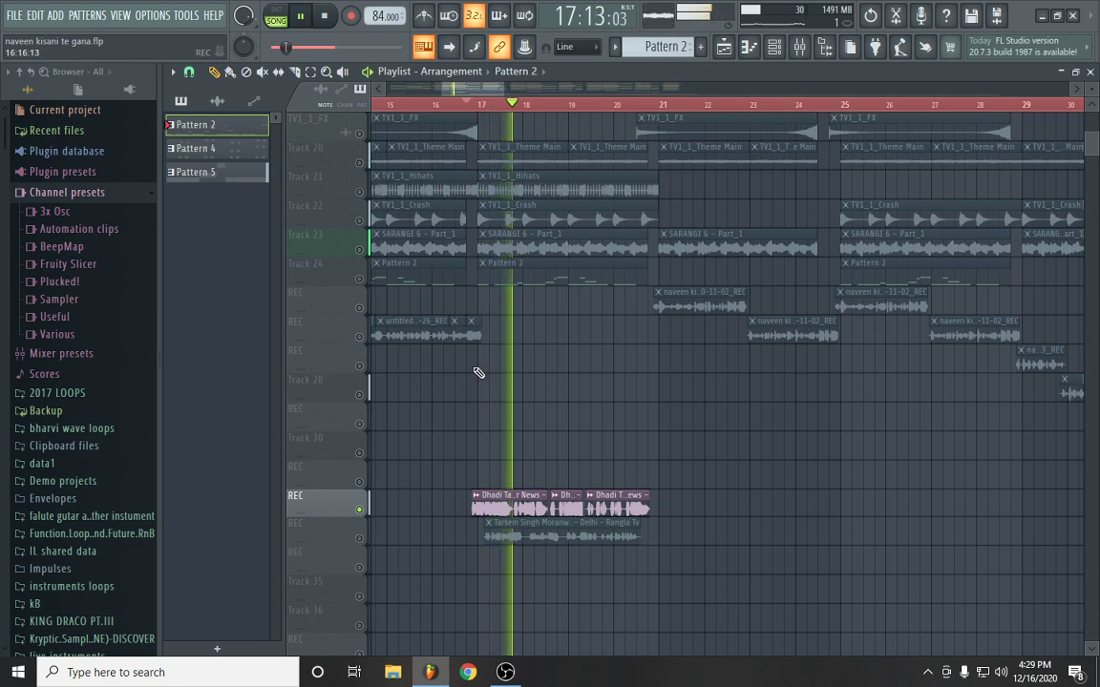
{"action": "key", "text": "space"}
{"action": "right_click", "coordinate": [361, 511]}
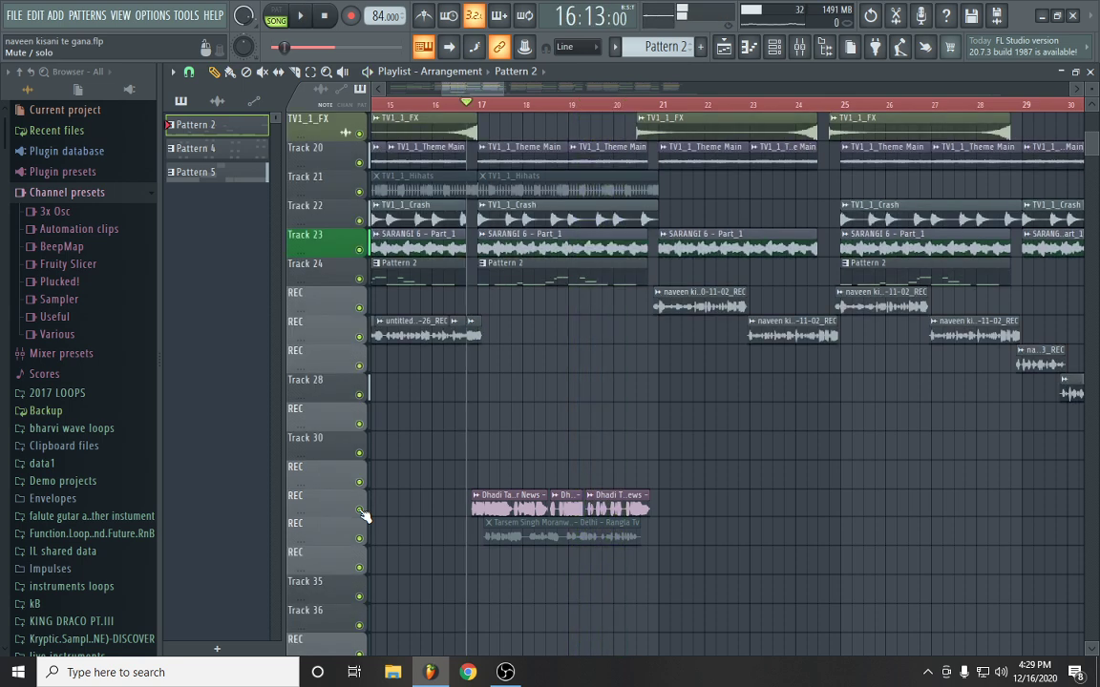
Play the full arrangement from bar 16 and follow the second half of the drop through bar 19 across all tracks
{"action": "scroll", "coordinate": [522, 324], "scroll_direction": "up", "scroll_amount": 5}
{"action": "scroll", "coordinate": [520, 322], "scroll_direction": "up", "scroll_amount": 2}
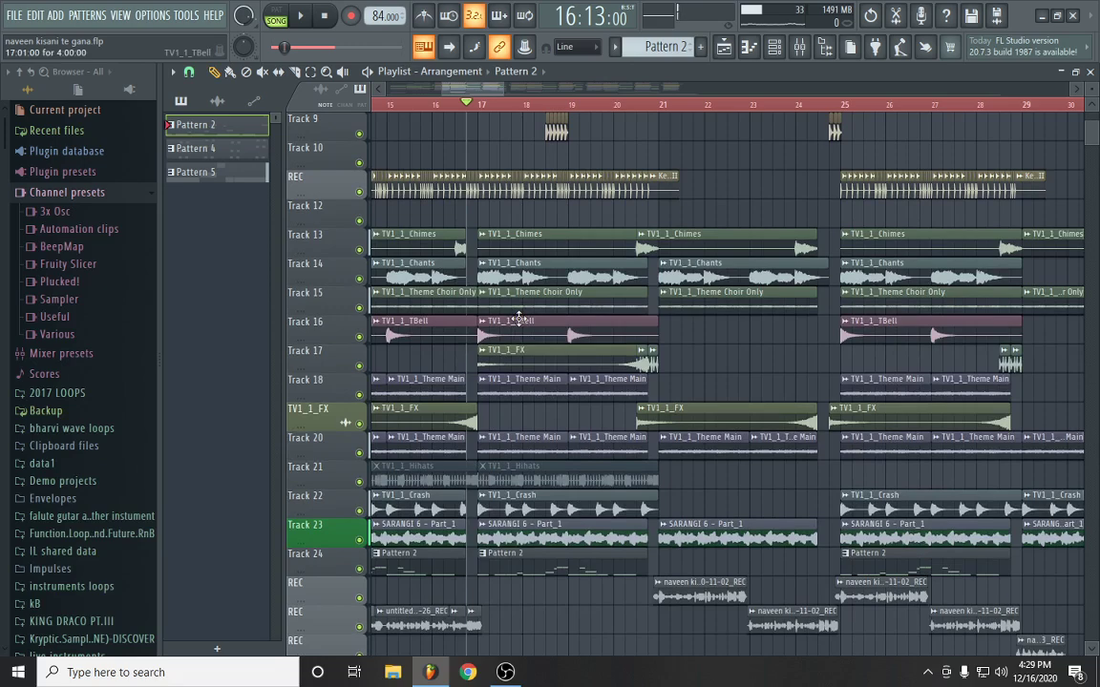
{"action": "scroll", "coordinate": [553, 105], "scroll_direction": "down", "scroll_amount": 4}
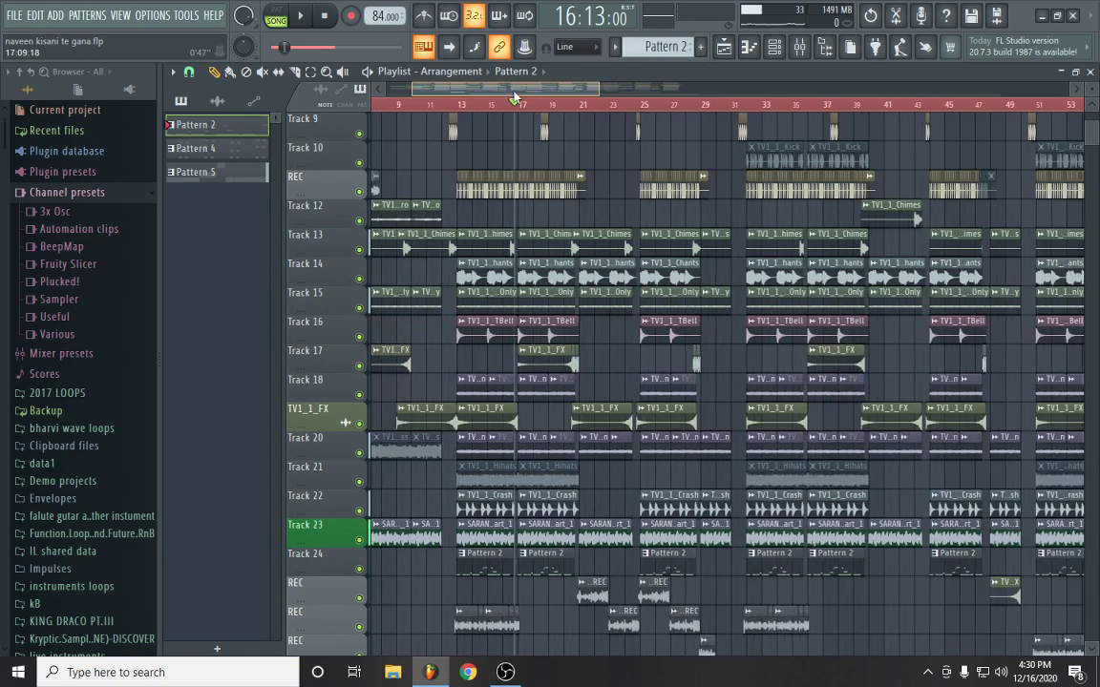
{"action": "scroll", "coordinate": [520, 380], "scroll_direction": "down", "scroll_amount": 3}
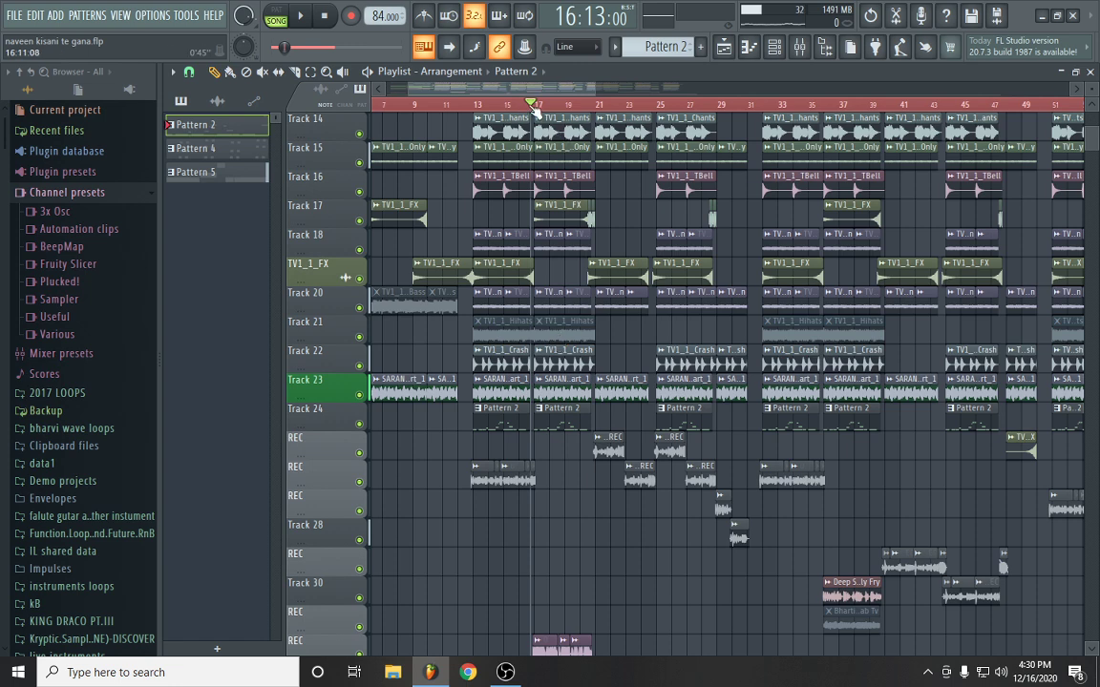
{"action": "scroll", "coordinate": [535, 107], "scroll_direction": "up", "scroll_amount": 3}
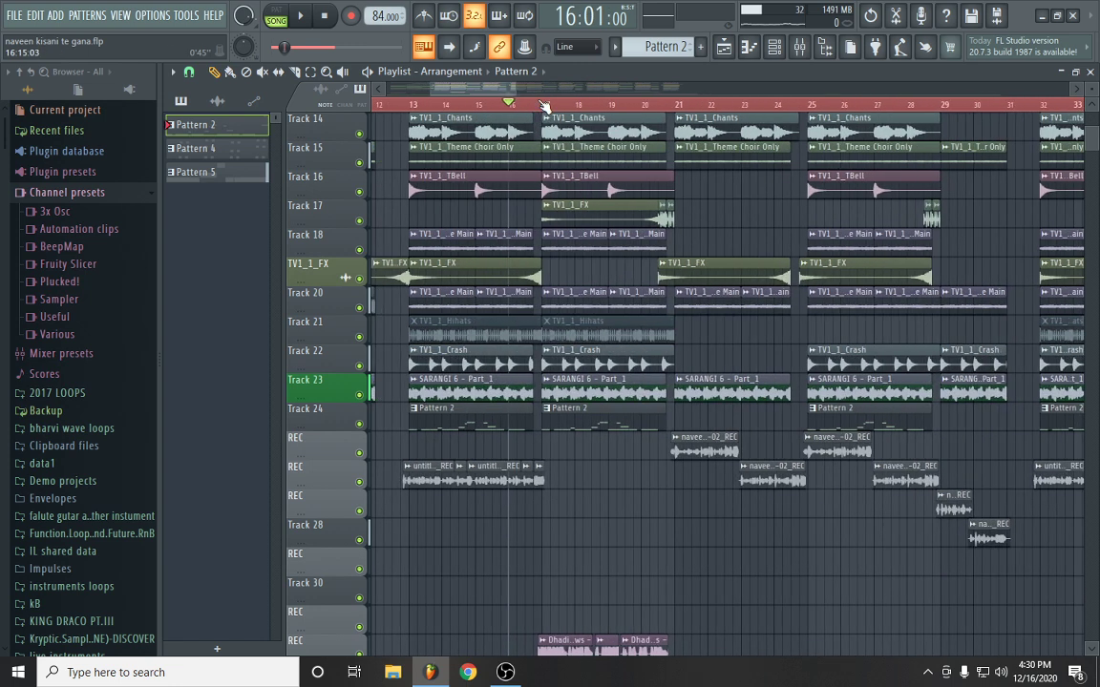
{"action": "key", "text": "space"}
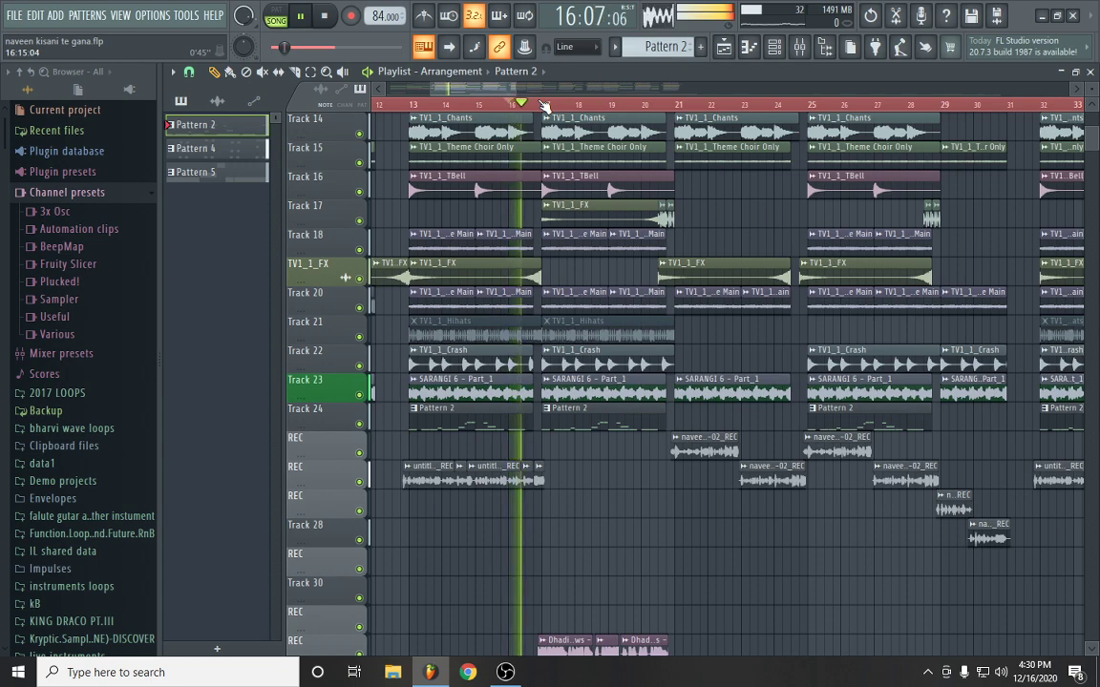
{"action": "scroll", "coordinate": [639, 88], "scroll_direction": "up", "scroll_amount": 3}
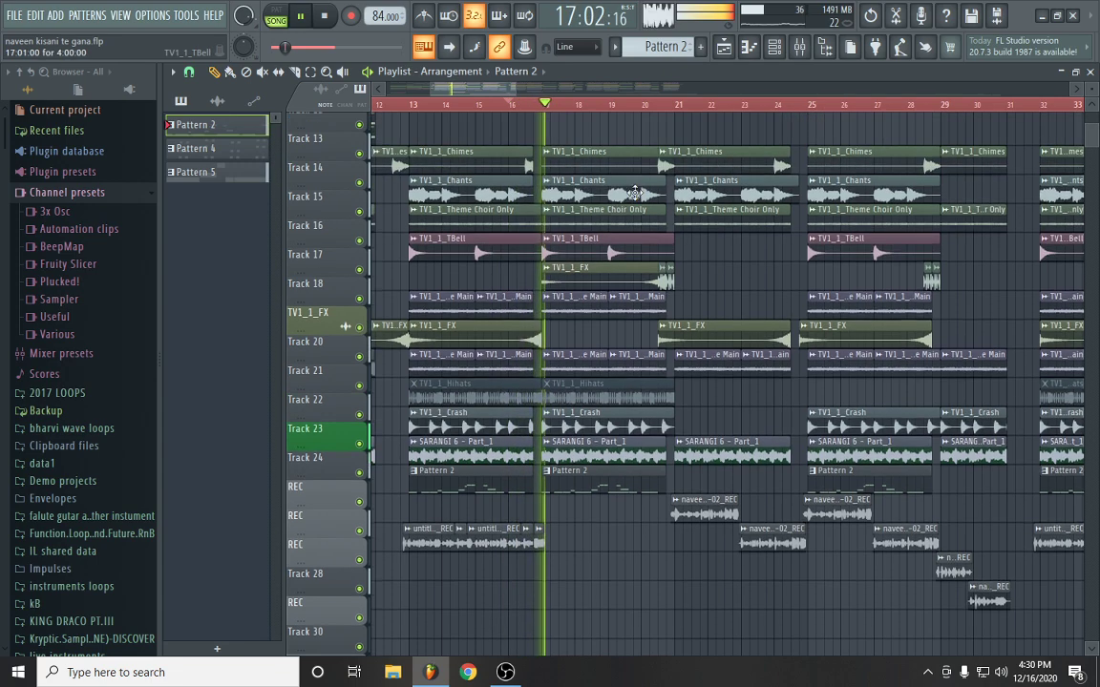
{"action": "scroll", "coordinate": [625, 114], "scroll_direction": "up", "scroll_amount": 8}
{"action": "scroll", "coordinate": [627, 102], "scroll_direction": "down", "scroll_amount": 3}
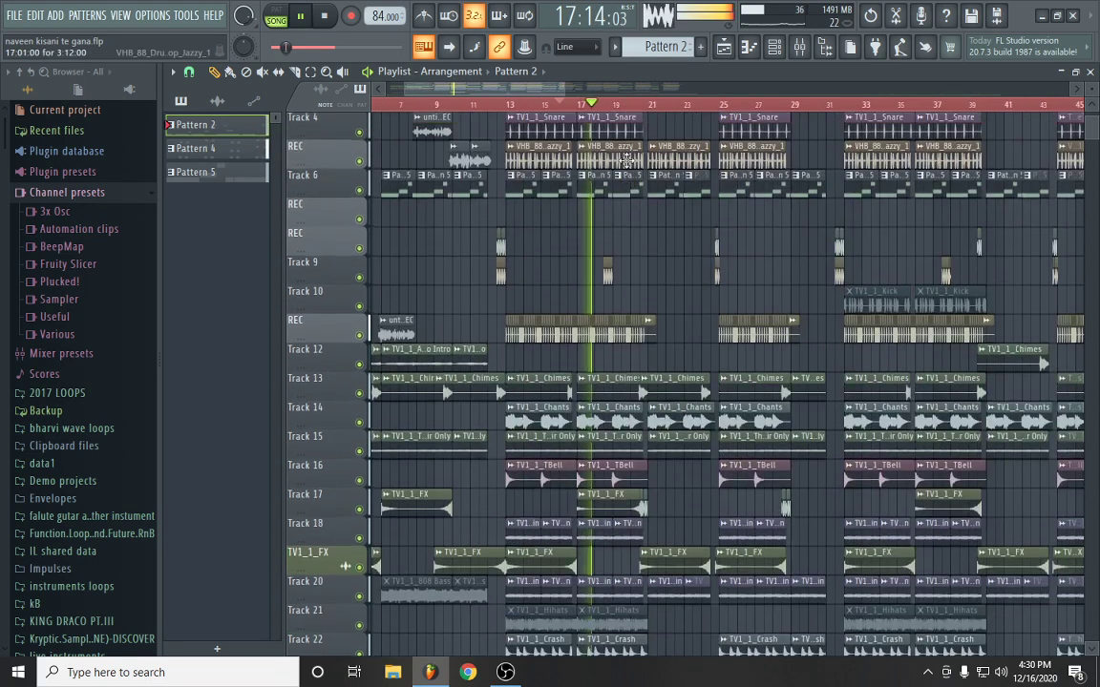
{"action": "scroll", "coordinate": [647, 110], "scroll_direction": "up", "scroll_amount": 4}
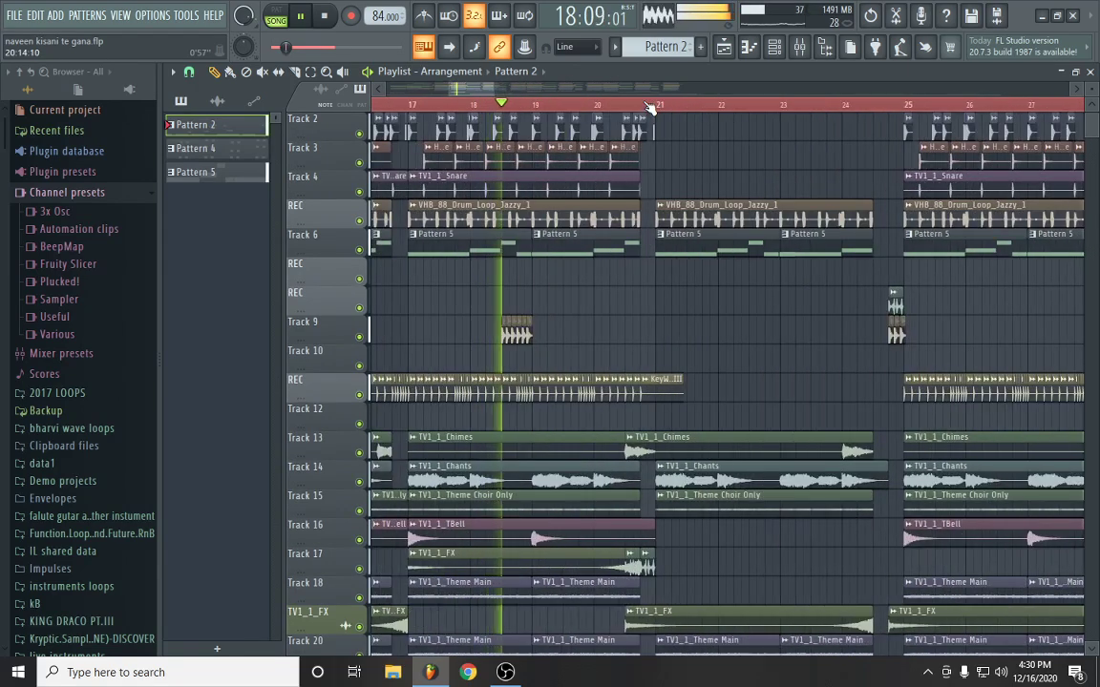
{"action": "scroll", "coordinate": [647, 106], "scroll_direction": "up", "scroll_amount": 2}
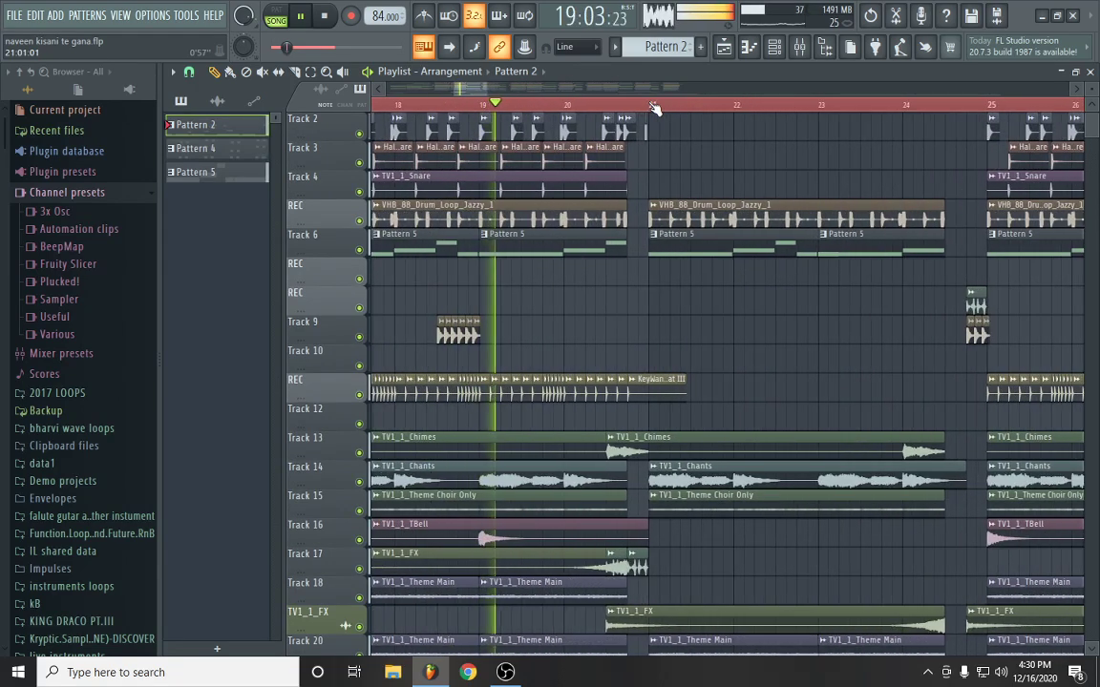
{"action": "scroll", "coordinate": [655, 108], "scroll_direction": "up", "scroll_amount": 2}
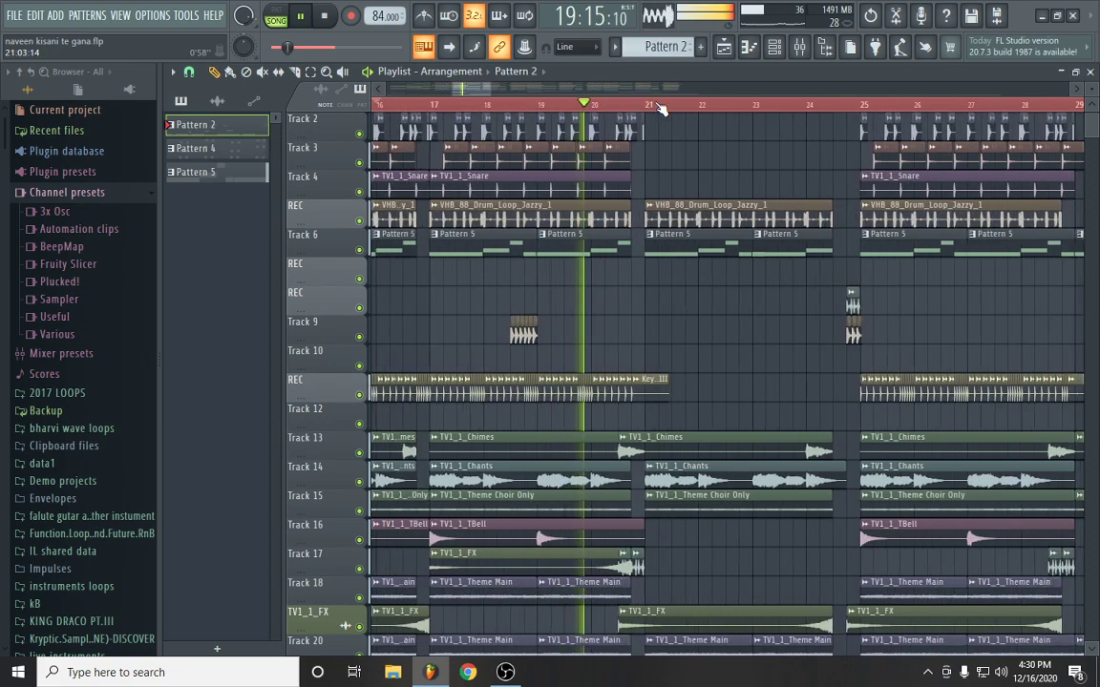
Keep listening through bars 20 to 24, examining which tracks carry the section after the drop, and stop playback
{"action": "scroll", "coordinate": [659, 110], "scroll_direction": "down", "scroll_amount": 5}
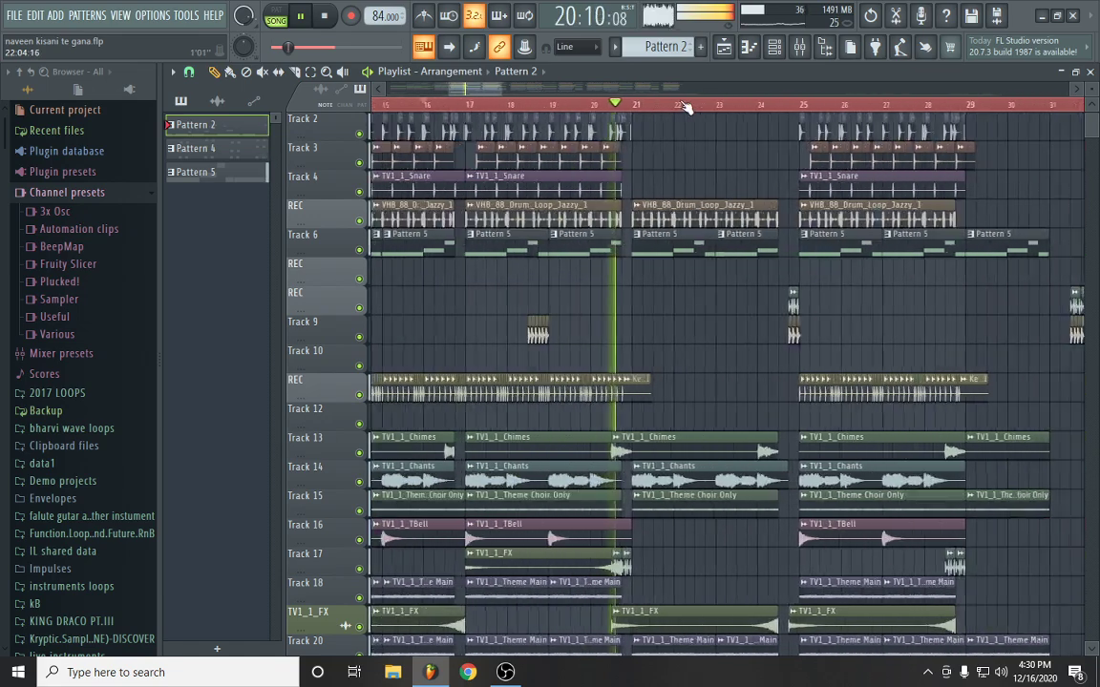
{"action": "scroll", "coordinate": [669, 110], "scroll_direction": "down", "scroll_amount": 6}
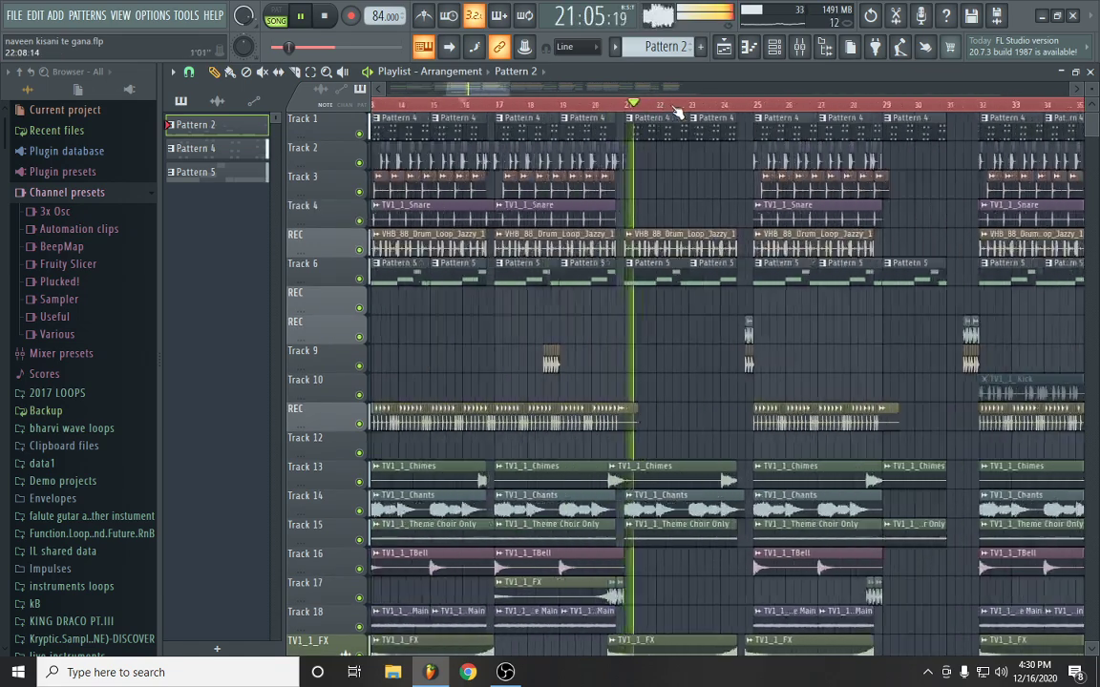
{"action": "scroll", "coordinate": [681, 109], "scroll_direction": "up", "scroll_amount": 5}
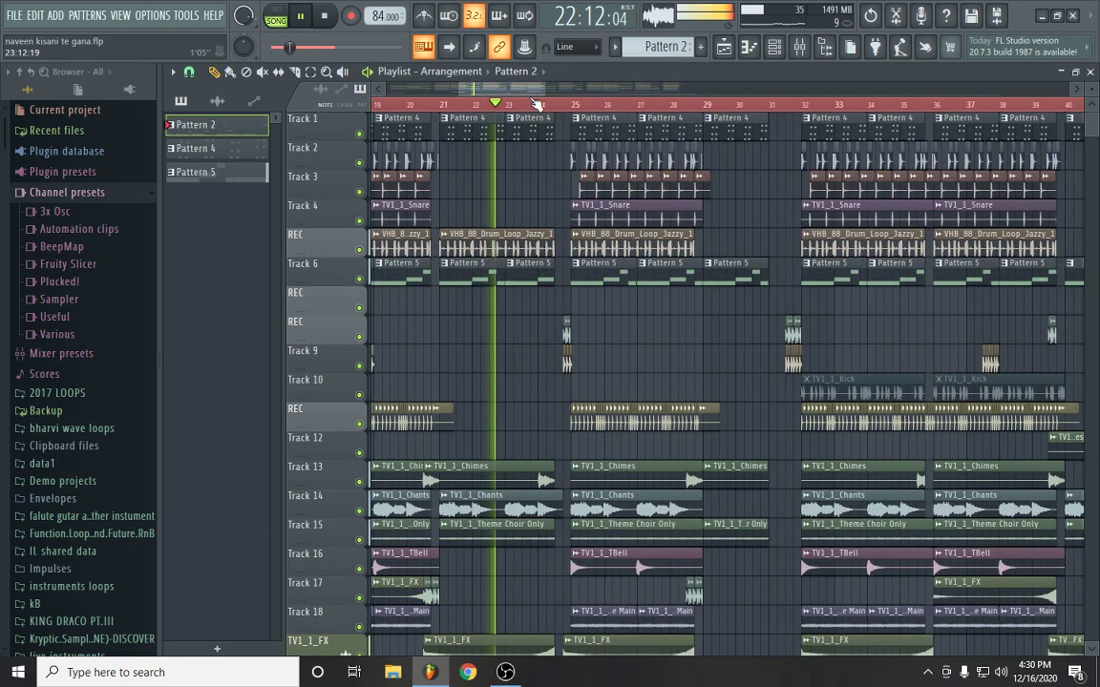
{"action": "scroll", "coordinate": [538, 107], "scroll_direction": "down", "scroll_amount": 2}
{"action": "scroll", "coordinate": [539, 182], "scroll_direction": "down", "scroll_amount": 8}
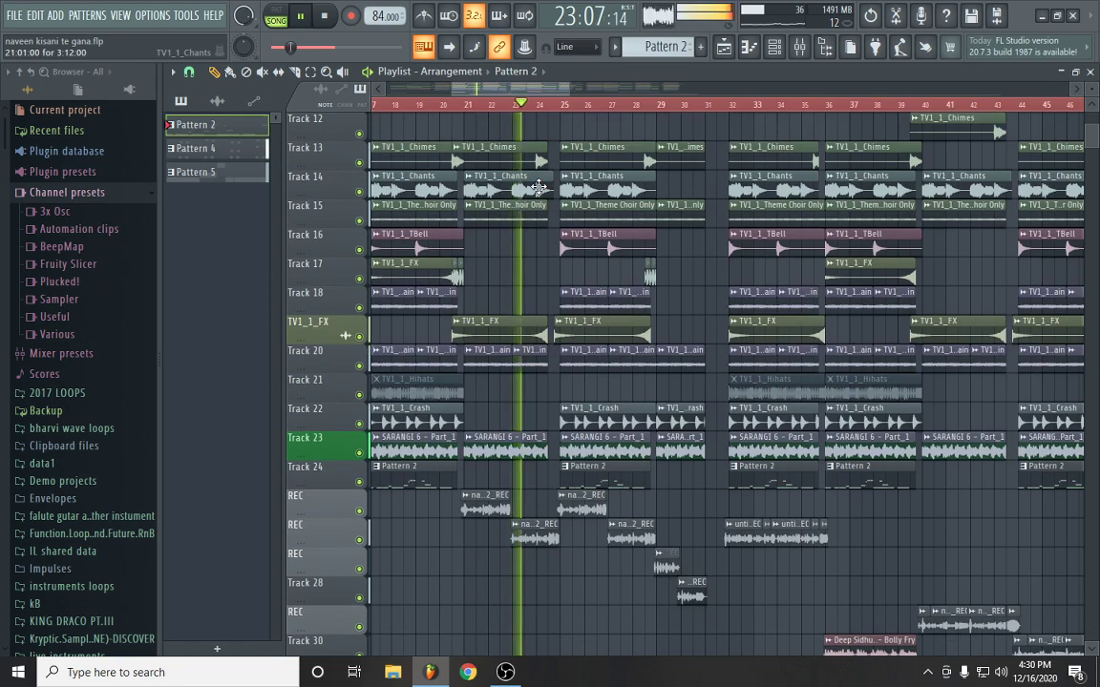
{"action": "scroll", "coordinate": [539, 186], "scroll_direction": "down", "scroll_amount": 3}
{"action": "scroll", "coordinate": [543, 188], "scroll_direction": "up", "scroll_amount": 10}
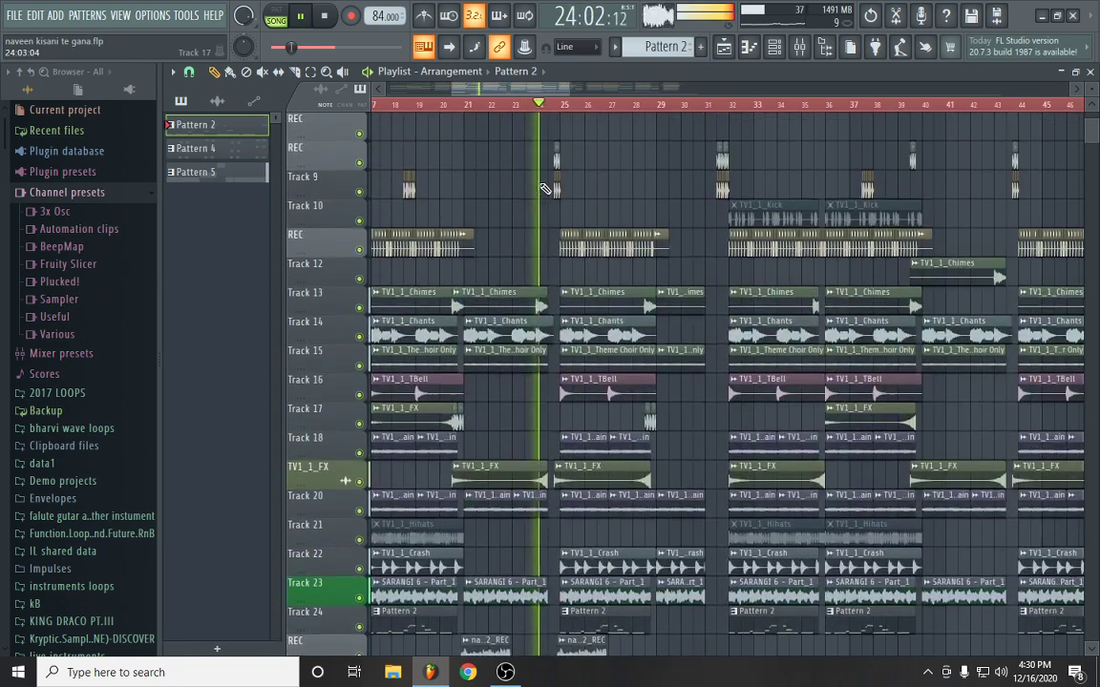
{"action": "scroll", "coordinate": [559, 107], "scroll_direction": "up", "scroll_amount": 4}
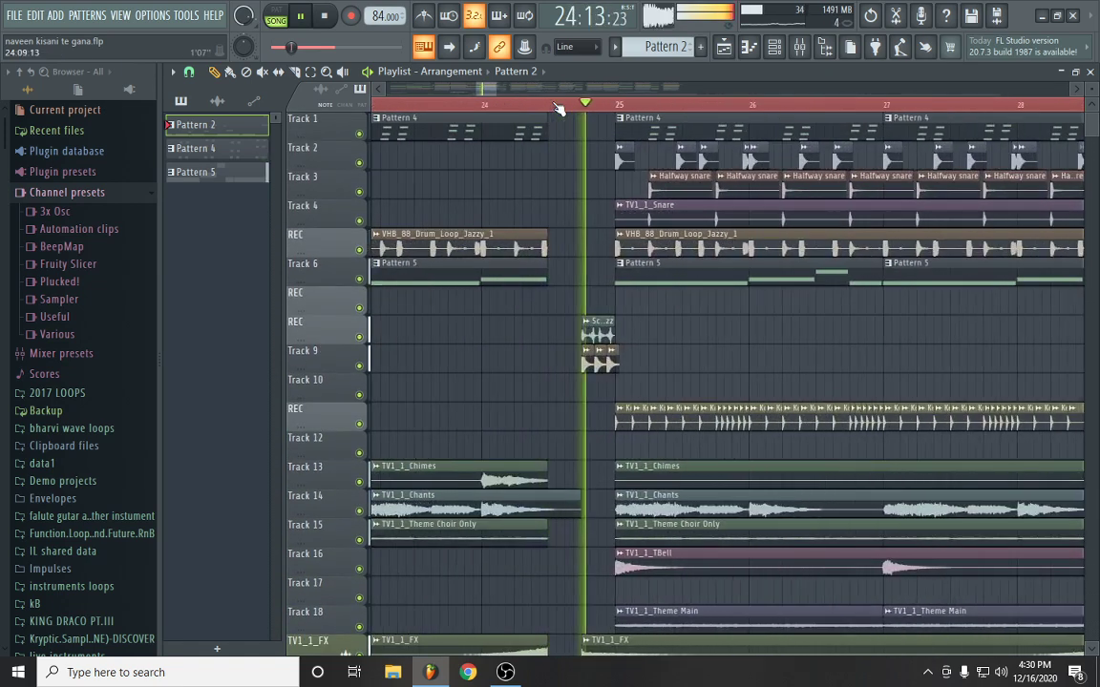
{"action": "scroll", "coordinate": [561, 108], "scroll_direction": "down", "scroll_amount": 3}
{"action": "scroll", "coordinate": [561, 108], "scroll_direction": "down", "scroll_amount": 2}
{"action": "key", "text": "space"}
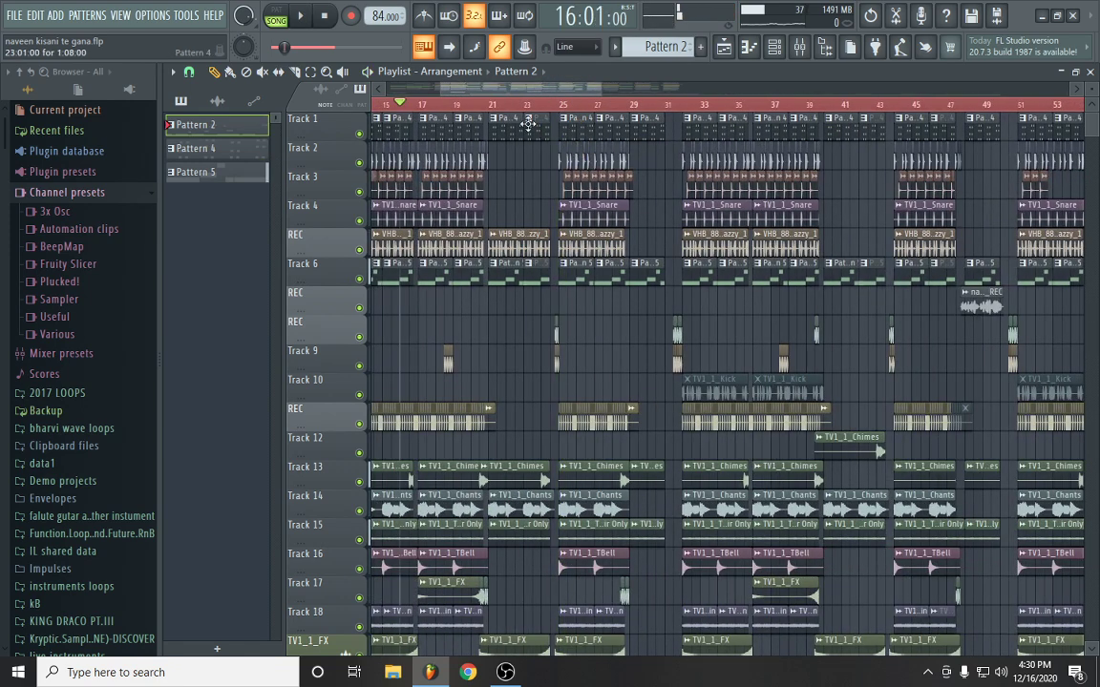
Solo Track 1, unmute the VHB_88_Drum_Loop_Jazzy_1 track beside it, and play both from bar 21
{"action": "scroll", "coordinate": [487, 112], "scroll_direction": "up", "scroll_amount": 3}
{"action": "left_click", "coordinate": [459, 112]}
{"action": "scroll", "coordinate": [498, 108], "scroll_direction": "down", "scroll_amount": 2}
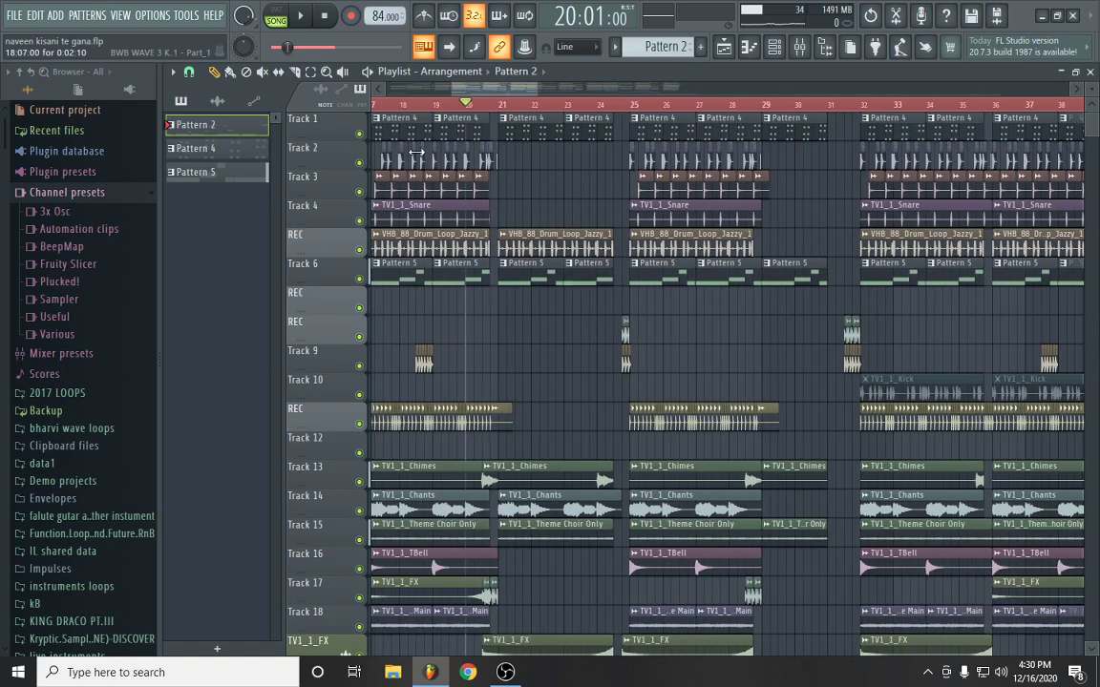
{"action": "right_click", "coordinate": [367, 135]}
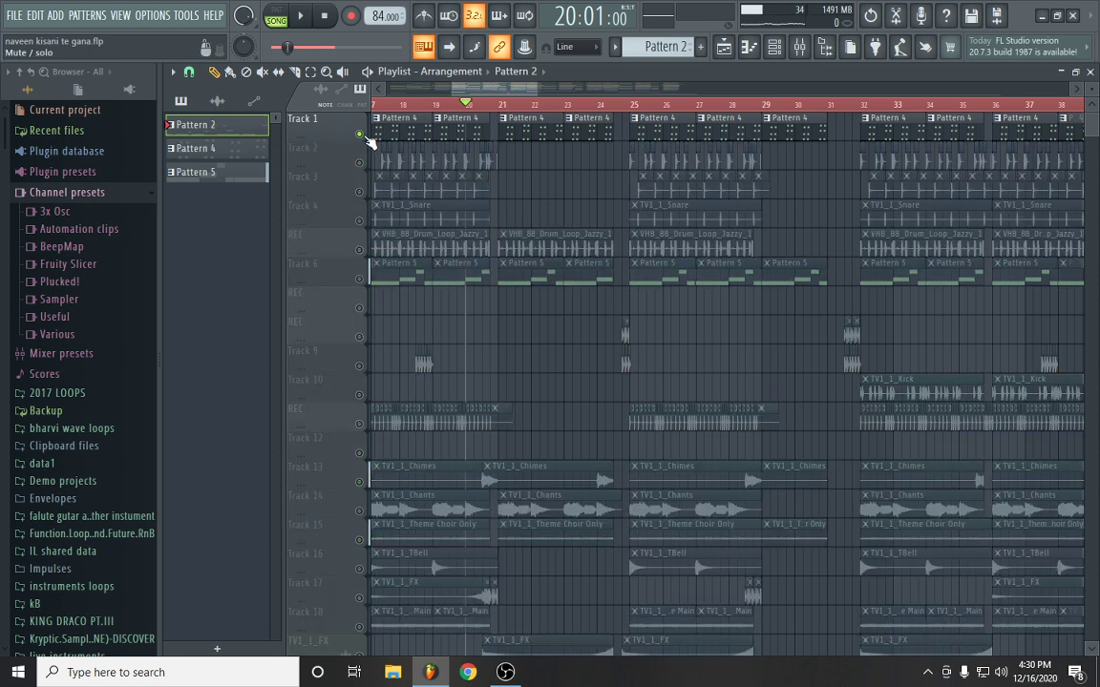
{"action": "left_click", "coordinate": [360, 250]}
{"action": "left_click", "coordinate": [503, 107]}
{"action": "scroll", "coordinate": [503, 107], "scroll_direction": "up", "scroll_amount": 3}
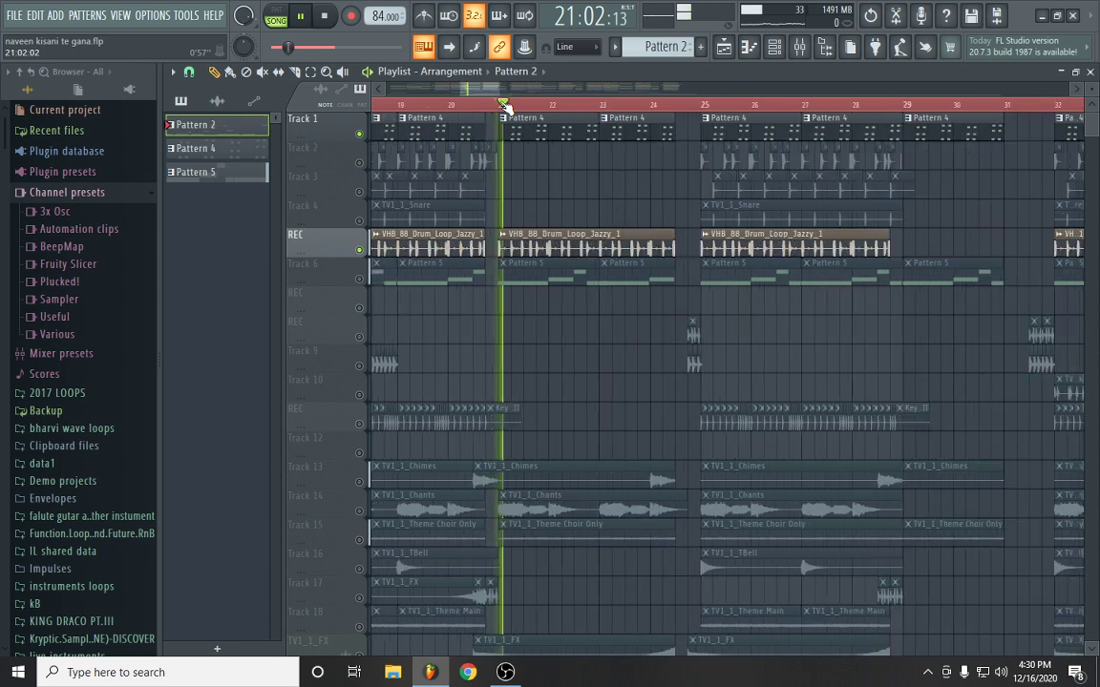
Unmute Track 6's Pattern 5 beside Track 1 and the jazzy drum loop, and play the three from just before bar 21
{"action": "right_click", "coordinate": [360, 251]}
{"action": "key", "text": "space"}
{"action": "left_click", "coordinate": [361, 279]}
{"action": "left_click", "coordinate": [360, 134]}
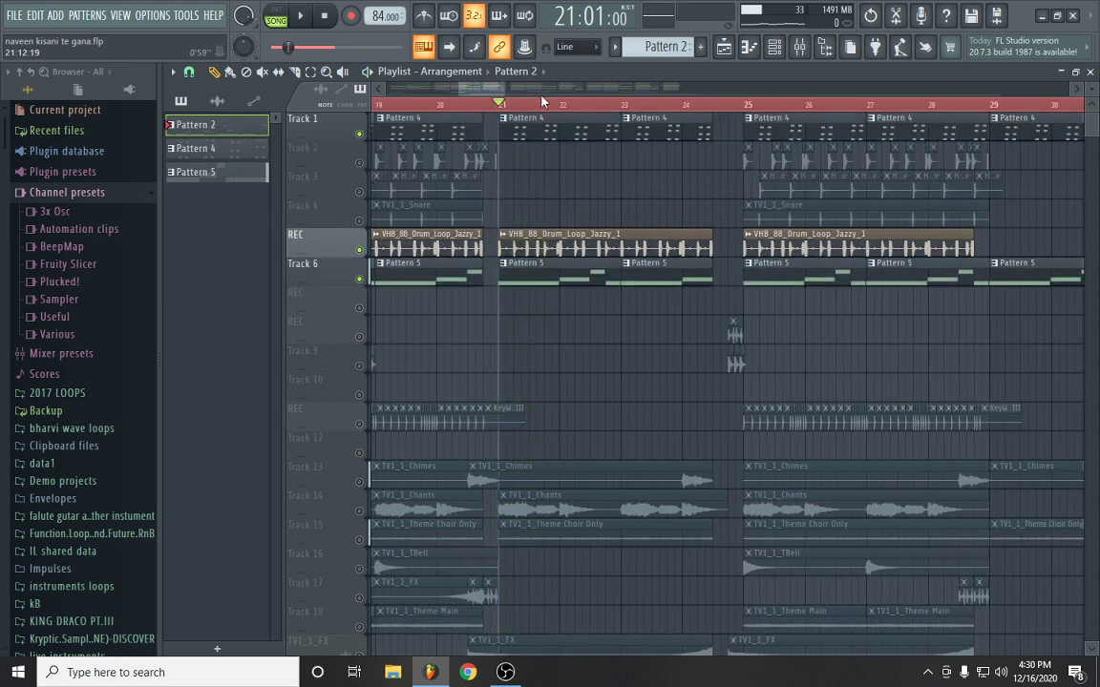
{"action": "scroll", "coordinate": [492, 107], "scroll_direction": "down", "scroll_amount": 2}
{"action": "key", "text": "space"}
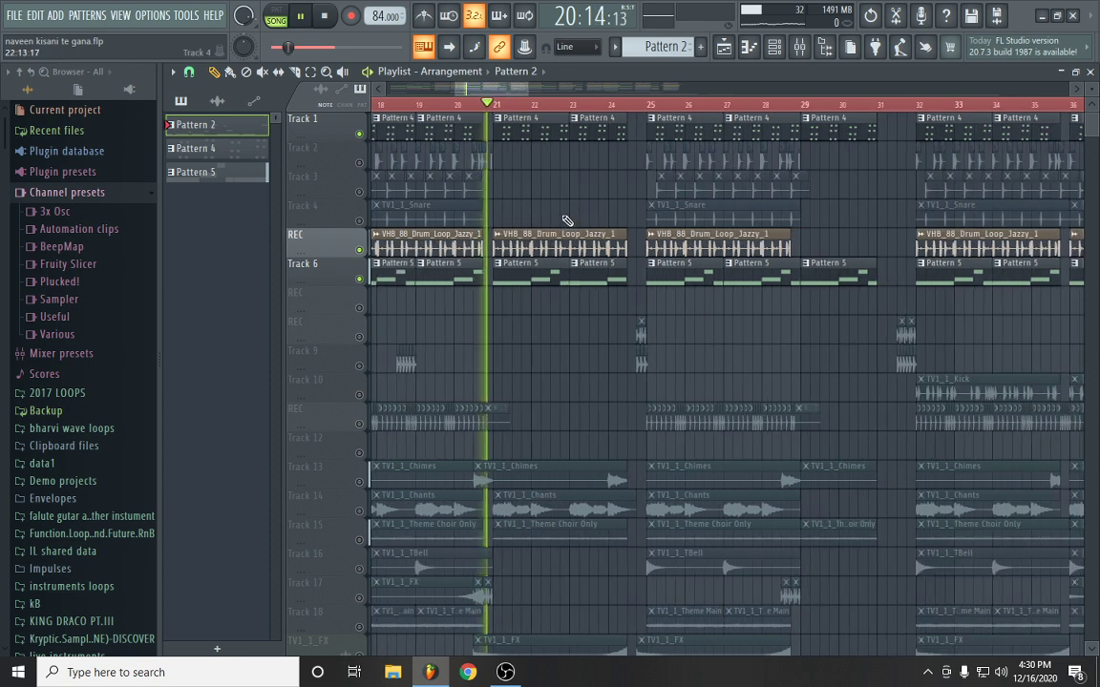
Unmute Track 15's theme choir, Track 16's TBell and Track 20's theme main, and stop playback
{"action": "scroll", "coordinate": [523, 312], "scroll_direction": "down", "scroll_amount": 2}
{"action": "scroll", "coordinate": [523, 311], "scroll_direction": "down", "scroll_amount": 3}
{"action": "left_click", "coordinate": [370, 368]}
{"action": "scroll", "coordinate": [371, 387], "scroll_direction": "down", "scroll_amount": 3}
{"action": "left_click", "coordinate": [360, 455]}
{"action": "left_click", "coordinate": [360, 309]}
{"action": "scroll", "coordinate": [366, 336], "scroll_direction": "down", "scroll_amount": 3}
{"action": "key", "text": "space"}
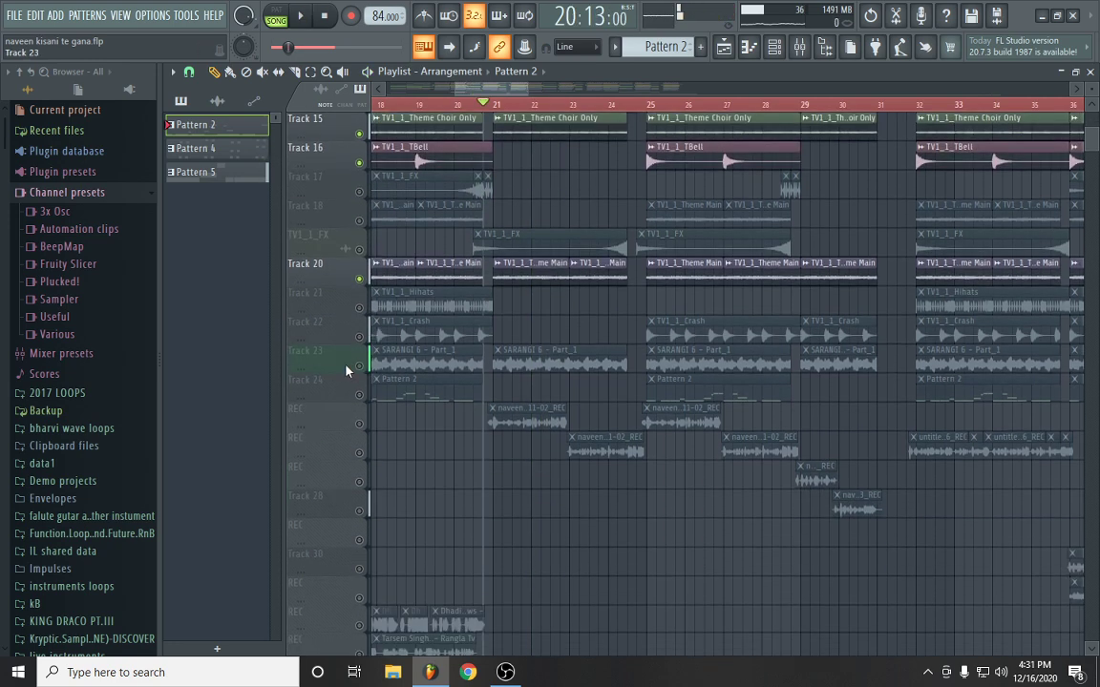
Solo Track 23's SARANGI 6 part and the first vocal recording track below Track 24, and play the full arrangement with all tracks unmuted
{"action": "left_click", "coordinate": [360, 366], "text": "ctrl"}
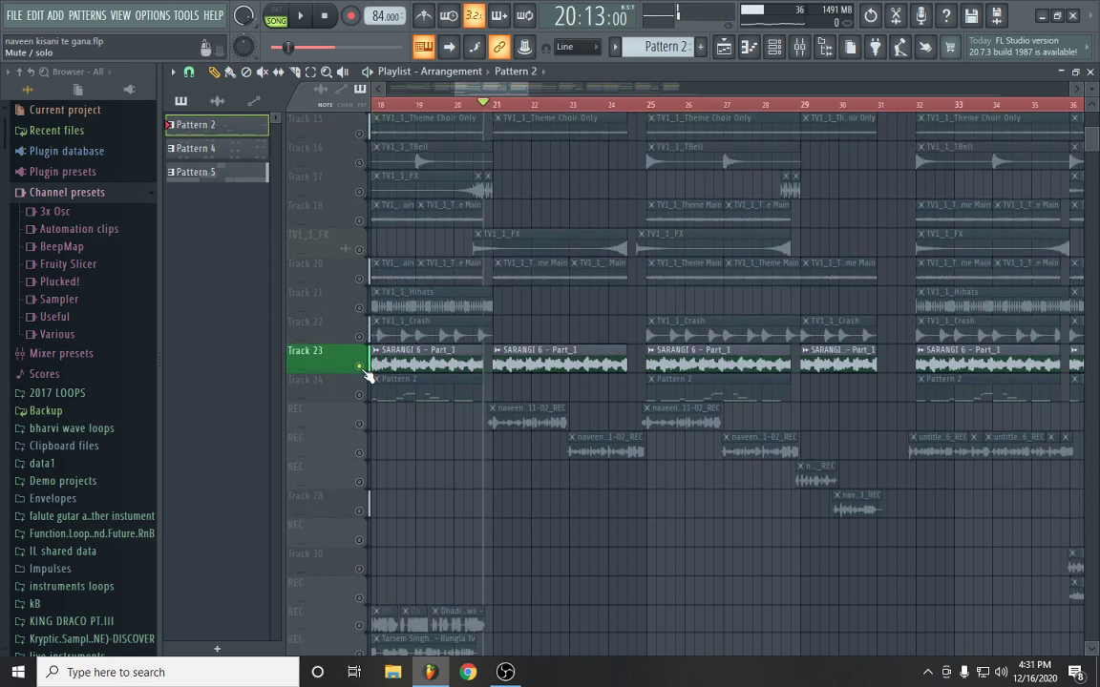
{"action": "left_click", "coordinate": [360, 424], "text": "ctrl"}
{"action": "scroll", "coordinate": [503, 112], "scroll_direction": "down", "scroll_amount": 4}
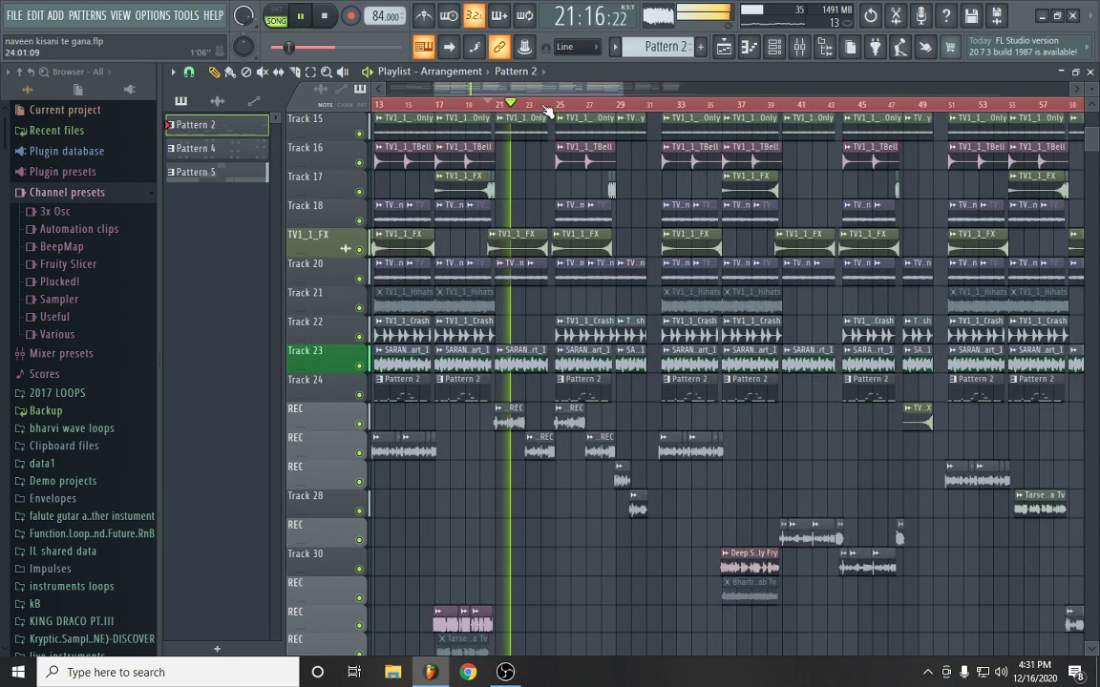
Follow playback from bar 24 through bar 27, examining which drum, melody and vocal tracks carry the section starting at bar 25
{"action": "scroll", "coordinate": [586, 108], "scroll_direction": "up", "scroll_amount": 4}
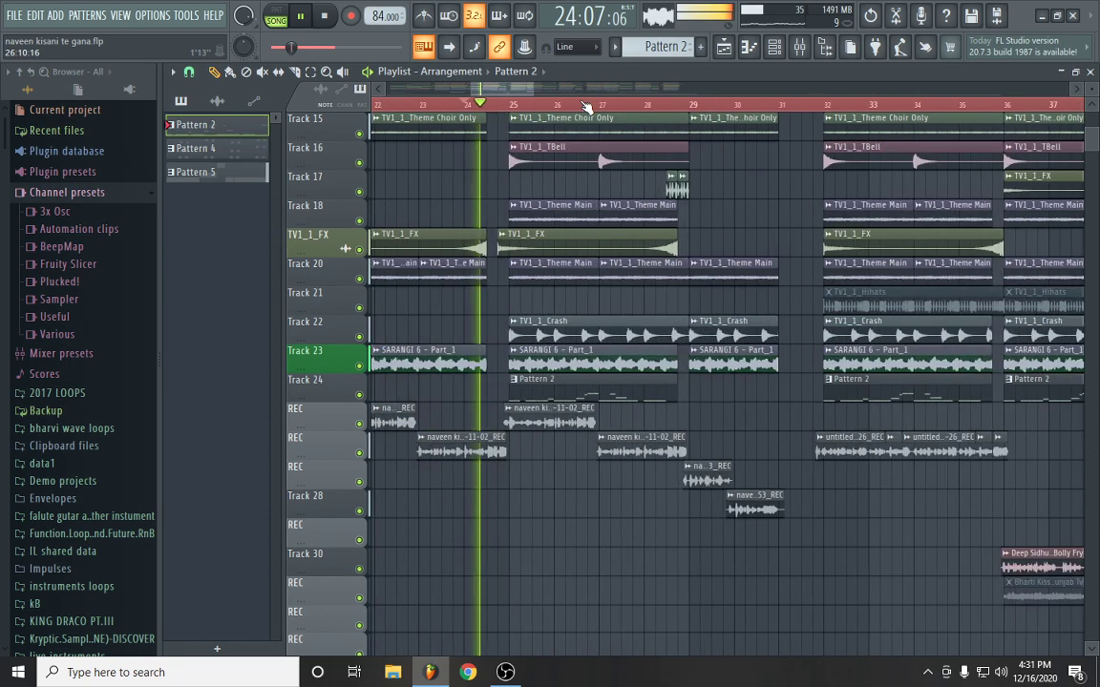
{"action": "scroll", "coordinate": [586, 105], "scroll_direction": "down", "scroll_amount": 4}
{"action": "scroll", "coordinate": [601, 220], "scroll_direction": "up", "scroll_amount": 5}
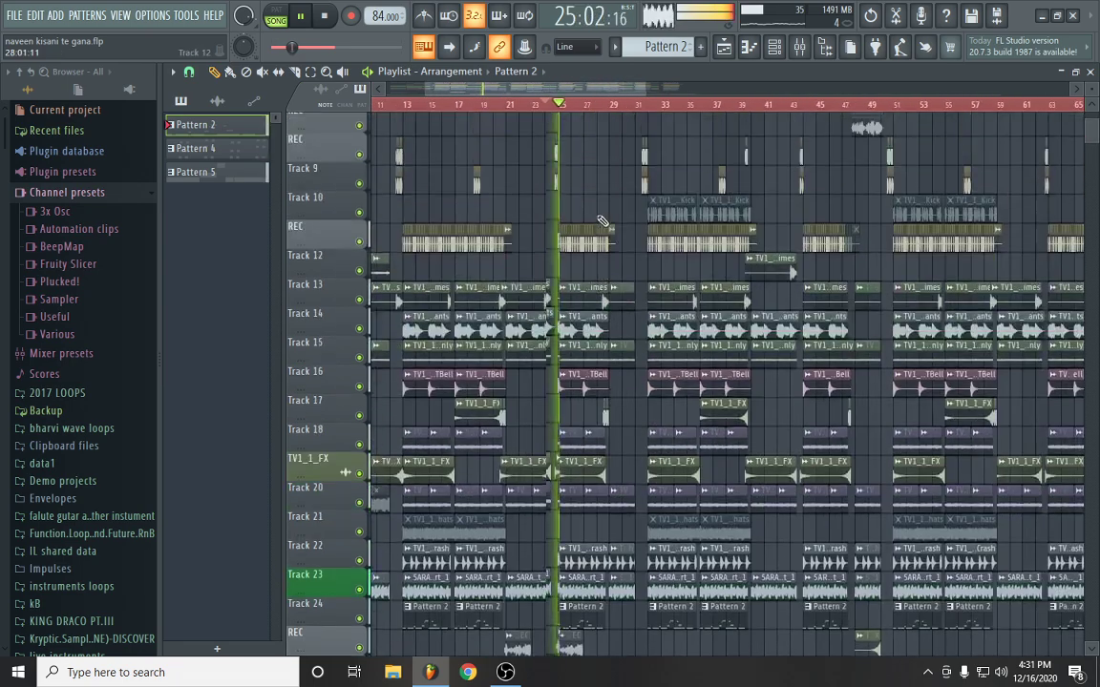
{"action": "scroll", "coordinate": [602, 191], "scroll_direction": "up", "scroll_amount": 2}
{"action": "scroll", "coordinate": [611, 103], "scroll_direction": "up", "scroll_amount": 2}
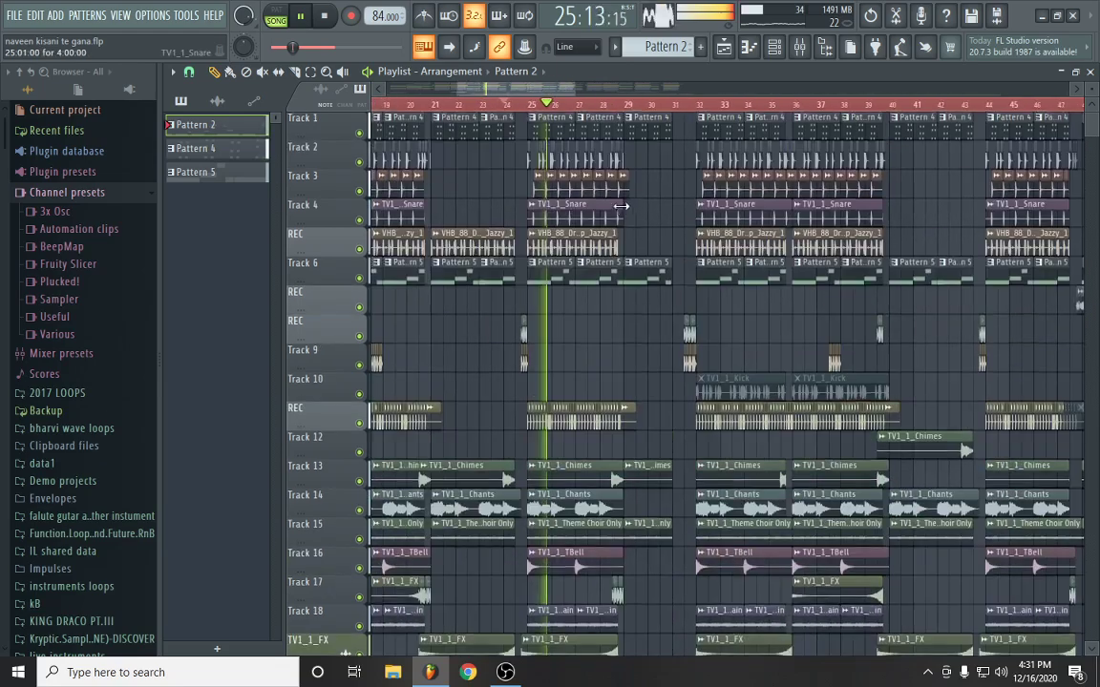
{"action": "scroll", "coordinate": [614, 108], "scroll_direction": "up", "scroll_amount": 3}
{"action": "scroll", "coordinate": [614, 108], "scroll_direction": "down", "scroll_amount": 2}
{"action": "scroll", "coordinate": [614, 283], "scroll_direction": "down", "scroll_amount": 5}
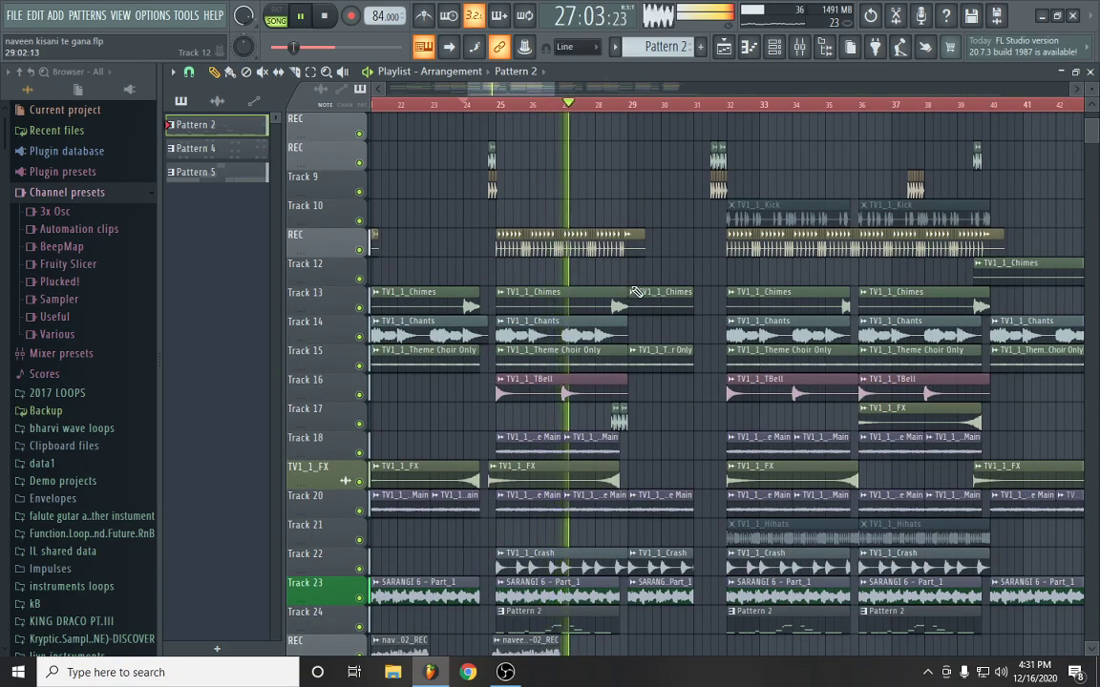
{"action": "scroll", "coordinate": [635, 291], "scroll_direction": "up", "scroll_amount": 3}
{"action": "scroll", "coordinate": [633, 109], "scroll_direction": "up", "scroll_amount": 1}
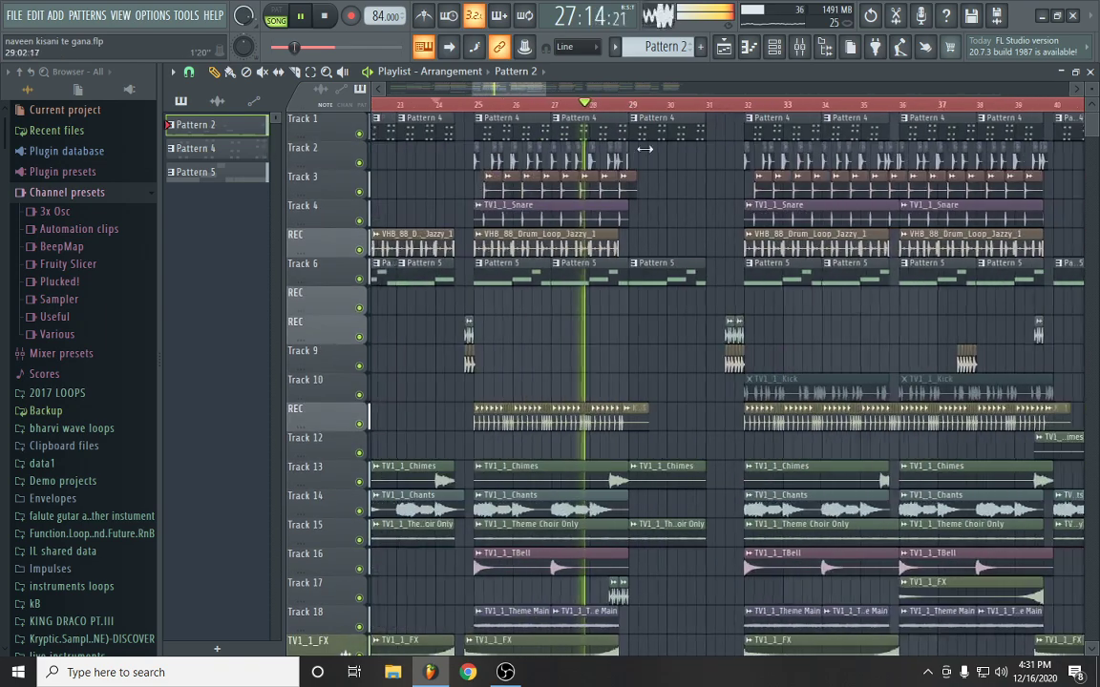
Keep listening through bars 28 to 31, examining which layers drop out before the fill leading into bar 32, and stop playback
{"action": "scroll", "coordinate": [638, 181], "scroll_direction": "down", "scroll_amount": 3}
{"action": "scroll", "coordinate": [646, 114], "scroll_direction": "up", "scroll_amount": 3}
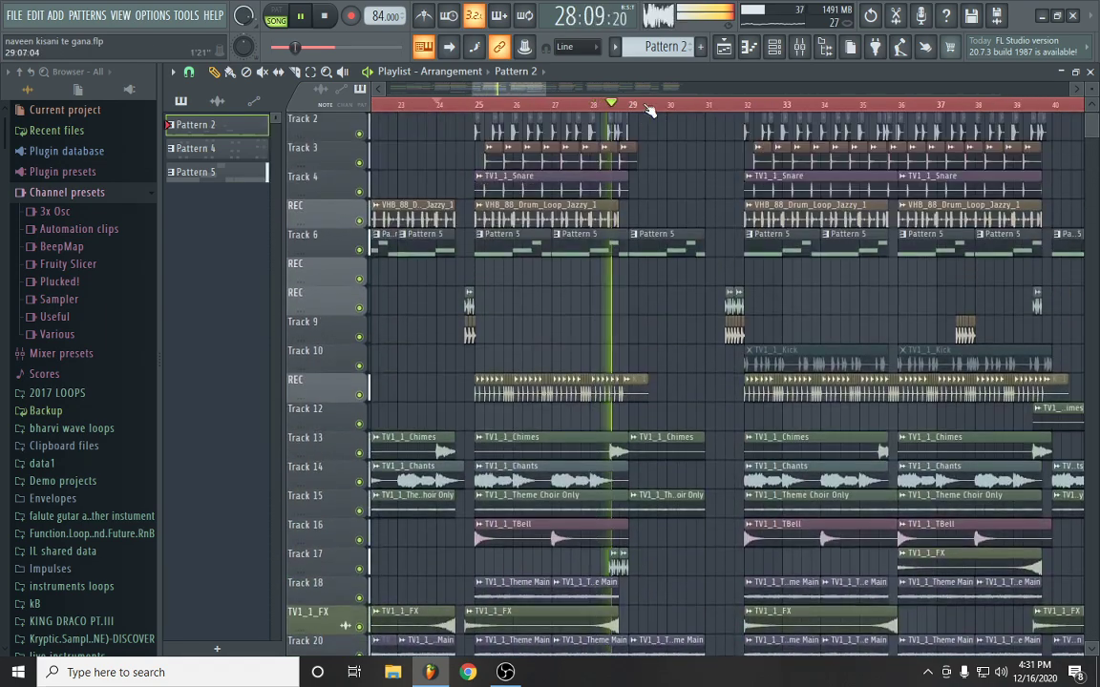
{"action": "scroll", "coordinate": [648, 109], "scroll_direction": "up", "scroll_amount": 4}
{"action": "scroll", "coordinate": [662, 109], "scroll_direction": "down", "scroll_amount": 4}
{"action": "scroll", "coordinate": [687, 239], "scroll_direction": "down", "scroll_amount": 4}
{"action": "scroll", "coordinate": [768, 321], "scroll_direction": "up", "scroll_amount": 5}
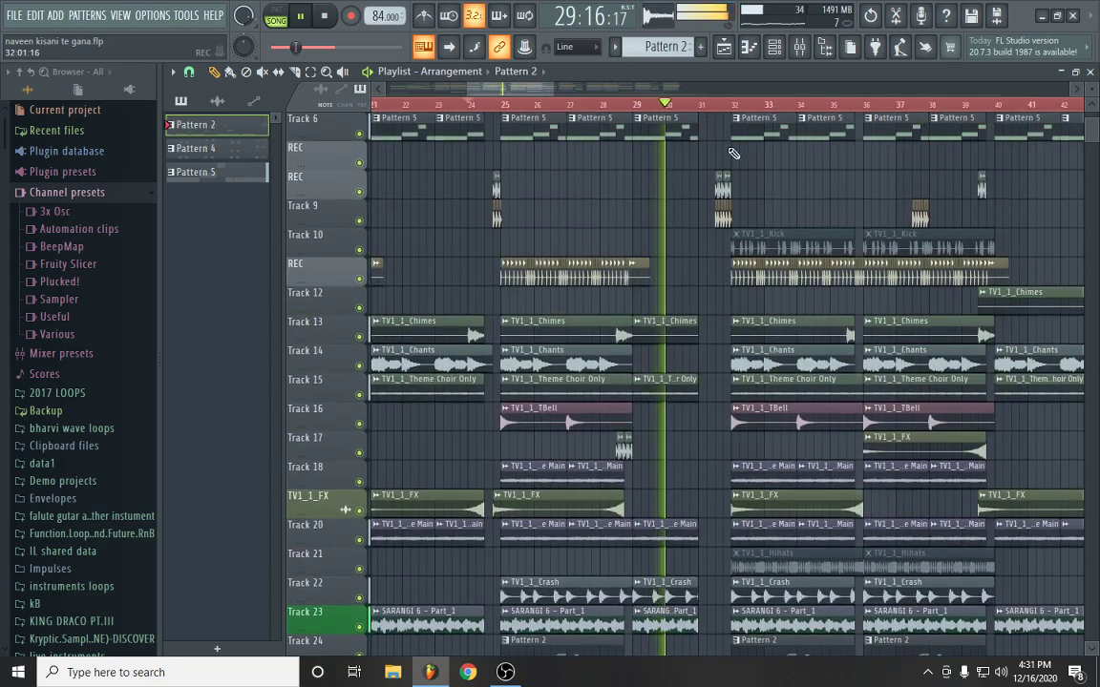
{"action": "scroll", "coordinate": [720, 105], "scroll_direction": "up", "scroll_amount": 3}
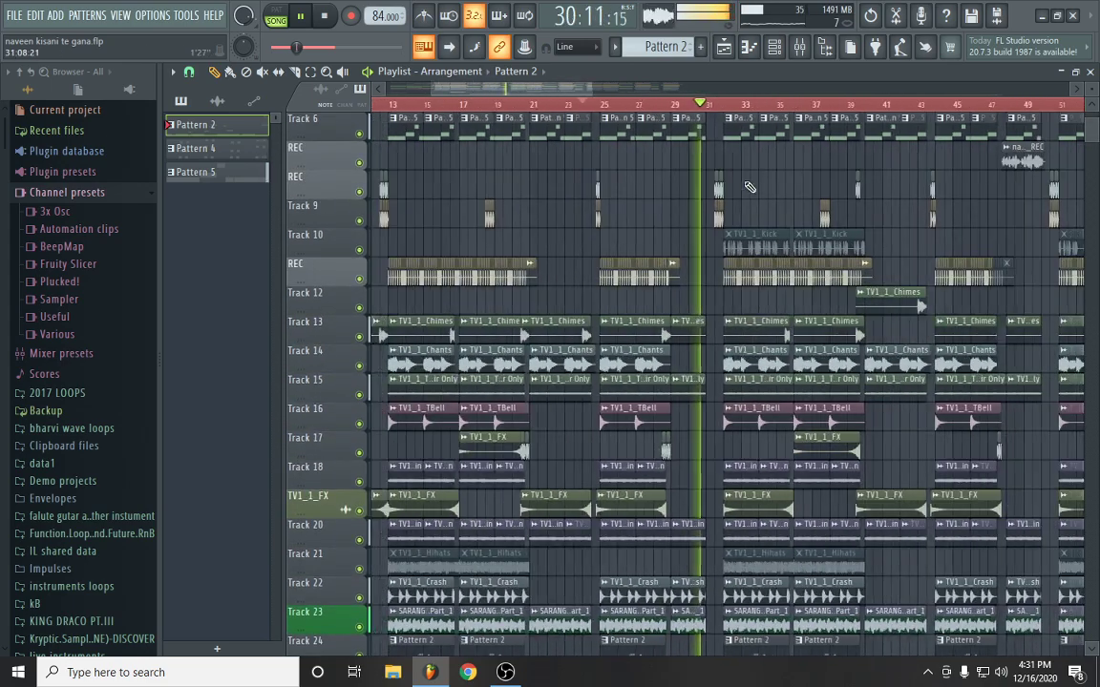
{"action": "scroll", "coordinate": [748, 164], "scroll_direction": "up", "scroll_amount": 5}
{"action": "scroll", "coordinate": [726, 103], "scroll_direction": "up", "scroll_amount": 3}
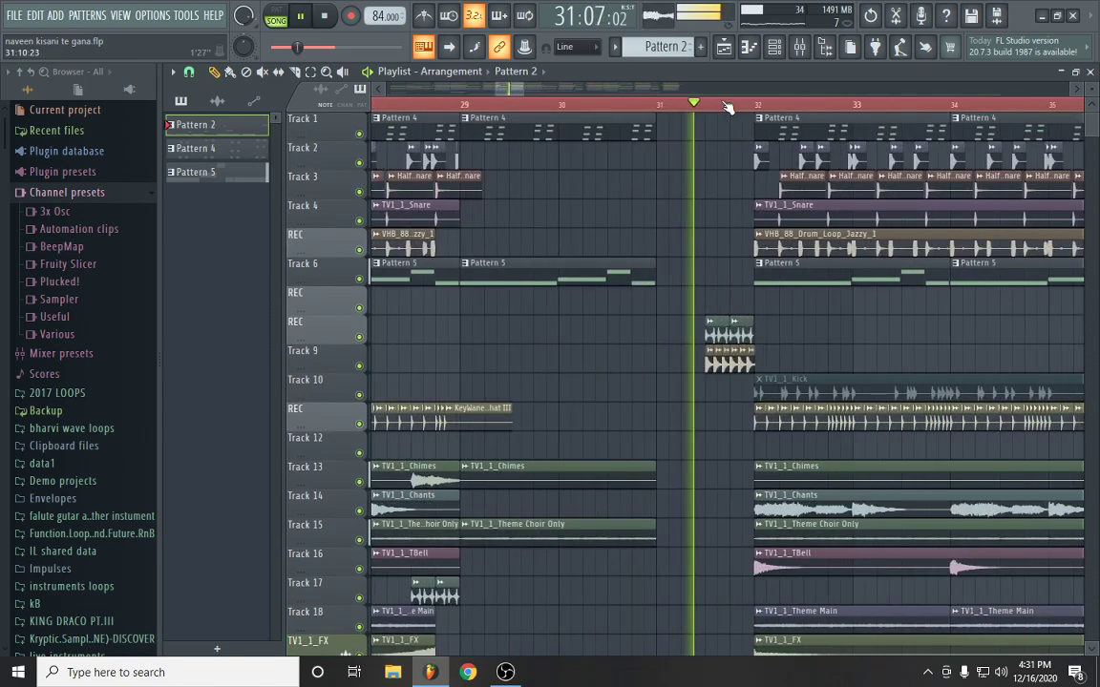
{"action": "scroll", "coordinate": [726, 105], "scroll_direction": "down", "scroll_amount": 3}
{"action": "scroll", "coordinate": [736, 332], "scroll_direction": "down", "scroll_amount": 10}
{"action": "scroll", "coordinate": [736, 332], "scroll_direction": "down", "scroll_amount": 1}
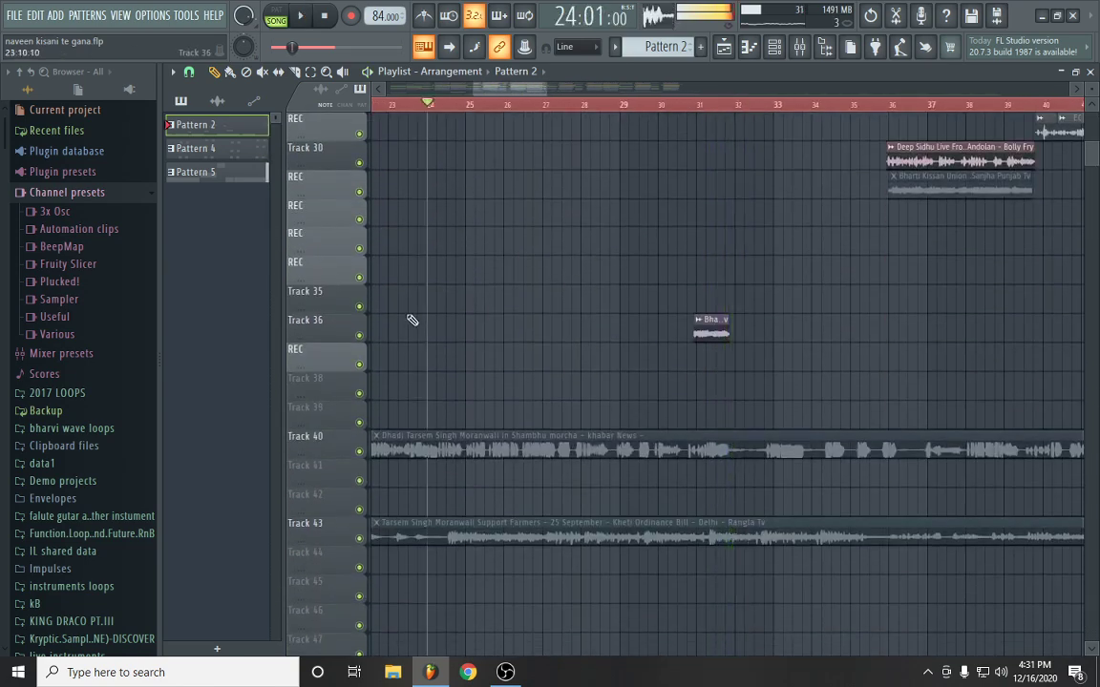
{"action": "key", "text": "space"}
Solo Track 36 and play its Bharti Kissan speech clip from bar 30:13, stopping at the clip's end
{"action": "left_click", "coordinate": [697, 105]}
{"action": "left_click", "coordinate": [688, 105]}
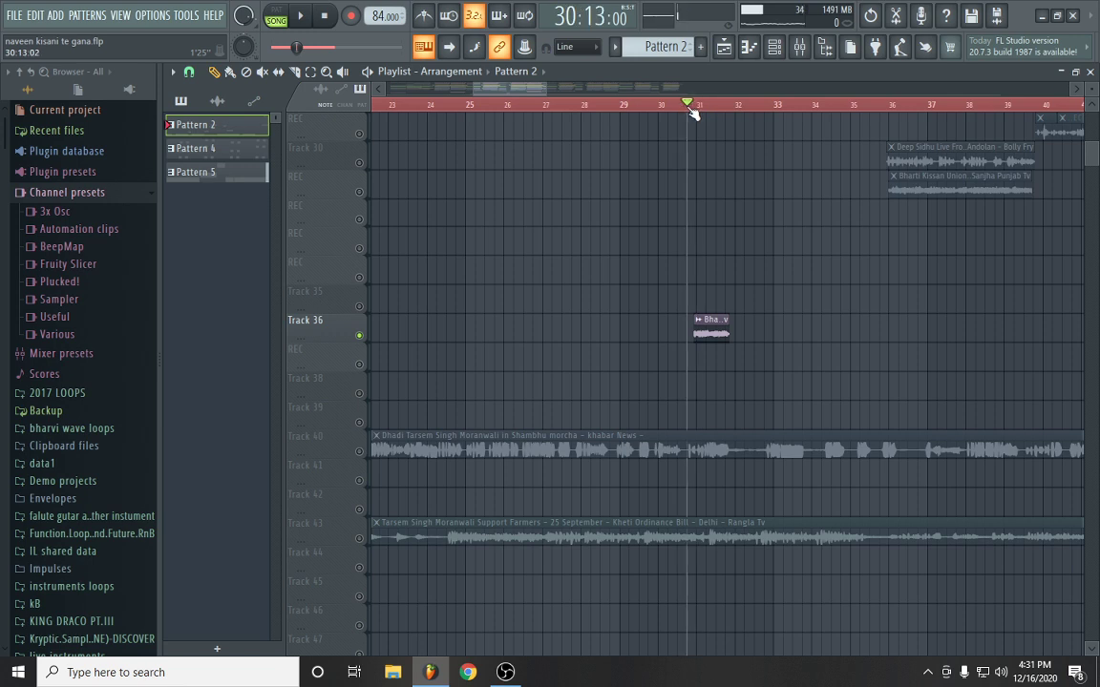
{"action": "key", "text": "space"}
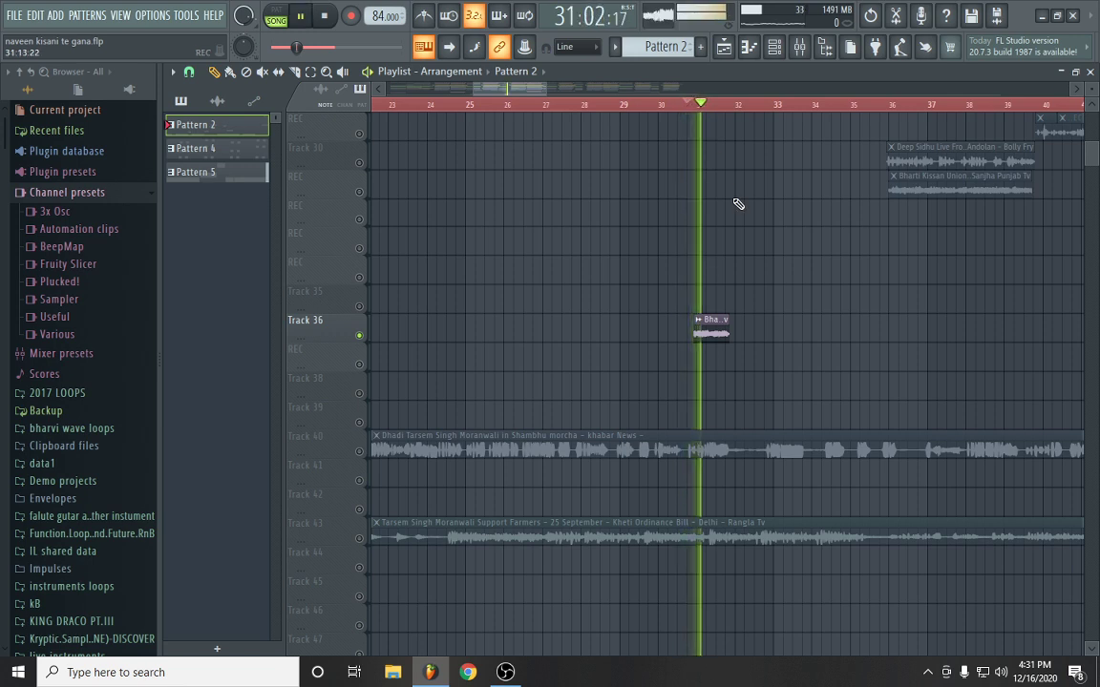
{"action": "scroll", "coordinate": [761, 113], "scroll_direction": "up", "scroll_amount": 4}
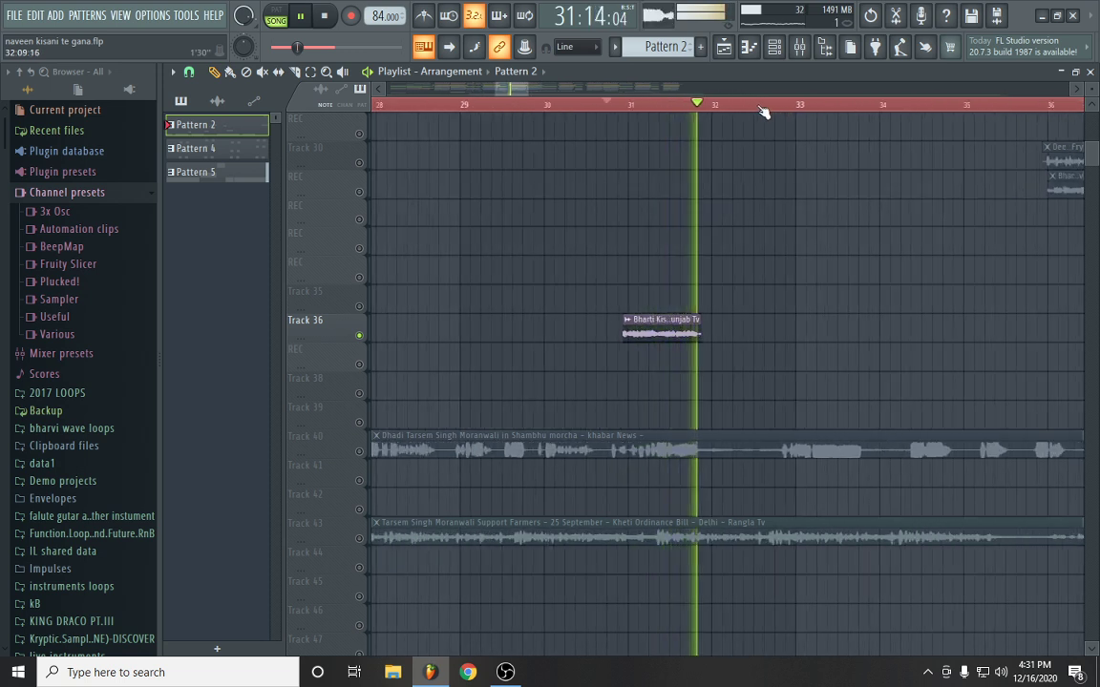
{"action": "key", "text": "space"}
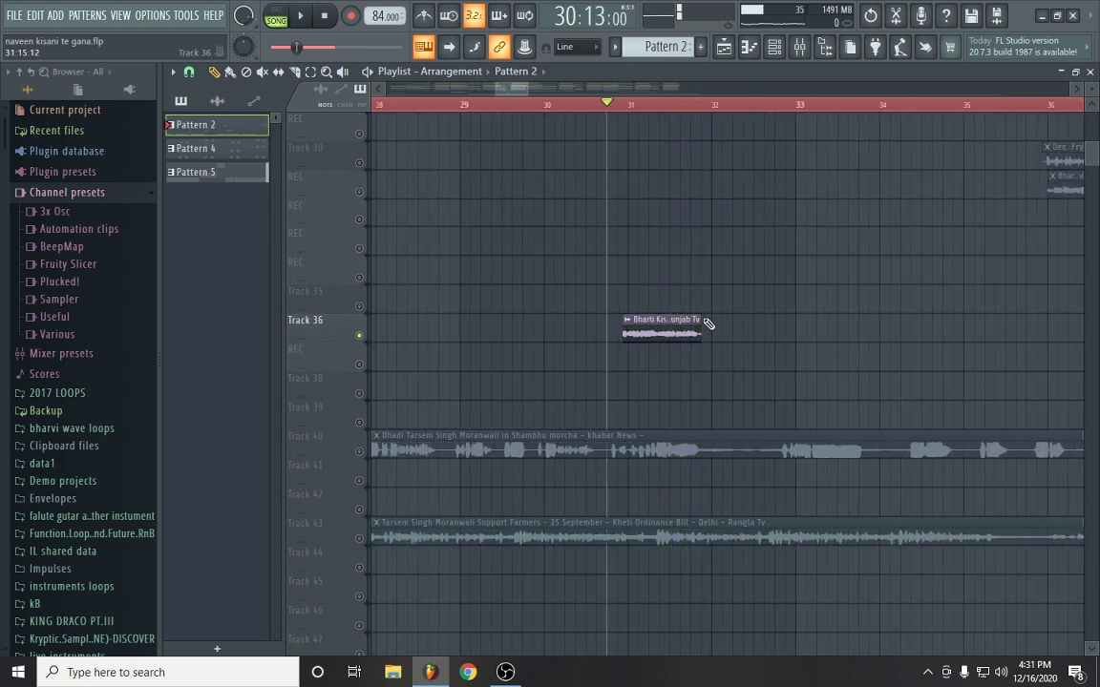
Extend the start of Track 36's speech clip back to about bar 30:12 and play it soloed from bar 30
{"action": "left_click", "coordinate": [668, 326]}
{"action": "mouse_move", "coordinate": [700, 334]}
{"action": "left_mouse_down"}
{"action": "mouse_move", "coordinate": [997, 302]}
{"action": "mouse_move", "coordinate": [710, 333]}
{"action": "left_mouse_up"}
{"action": "mouse_move", "coordinate": [619, 329]}
{"action": "left_mouse_down"}
{"action": "mouse_move", "coordinate": [524, 315]}
{"action": "mouse_move", "coordinate": [607, 320]}
{"action": "left_mouse_up"}
{"action": "left_click", "coordinate": [546, 105]}
{"action": "key", "text": "space"}
{"action": "key", "text": "space"}
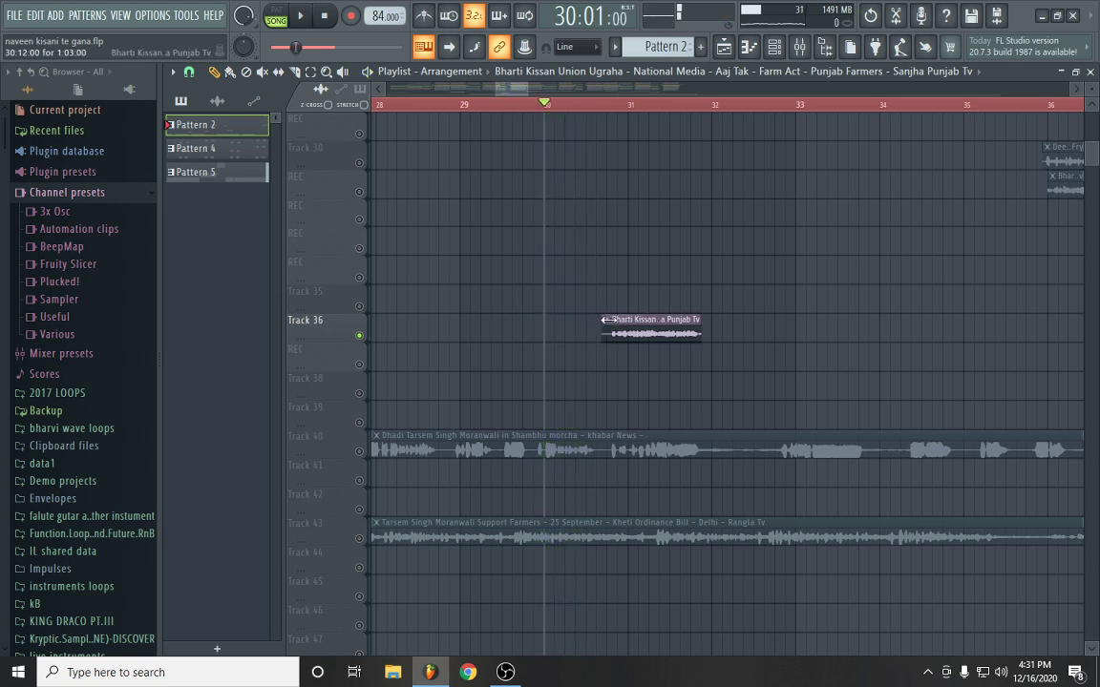
Unmute all tracks, play the mix from bar 30, and trim the start of Track 36's speech clip to just before bar 31
{"action": "right_click", "coordinate": [360, 336]}
{"action": "key", "text": "space"}
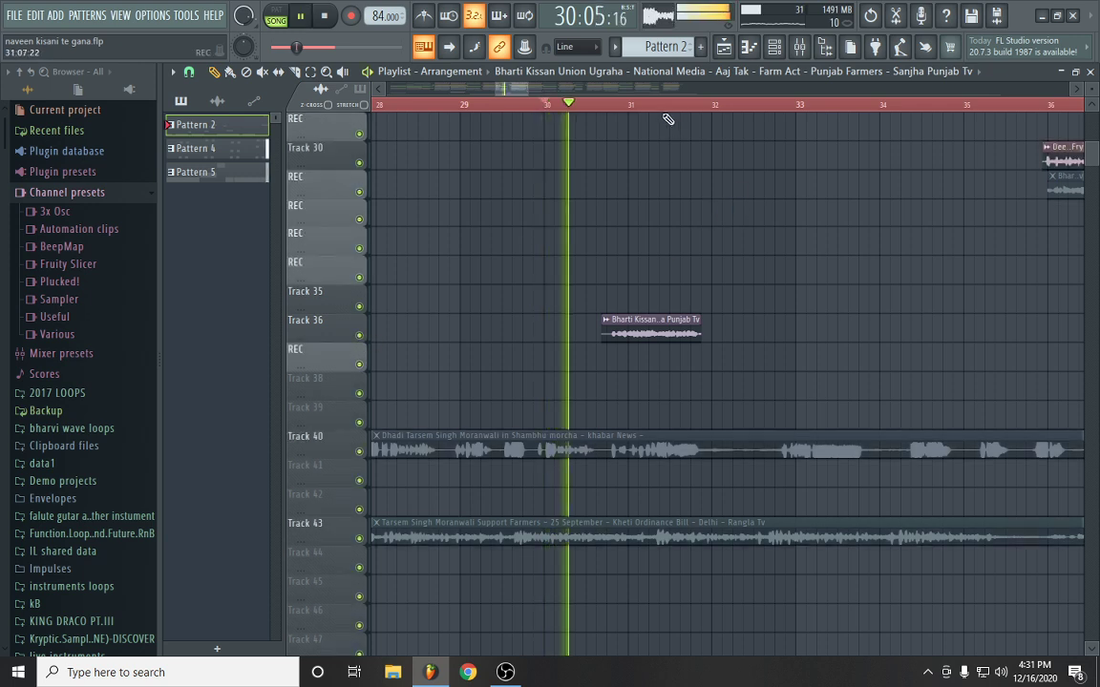
{"action": "scroll", "coordinate": [669, 114], "scroll_direction": "up", "scroll_amount": 1}
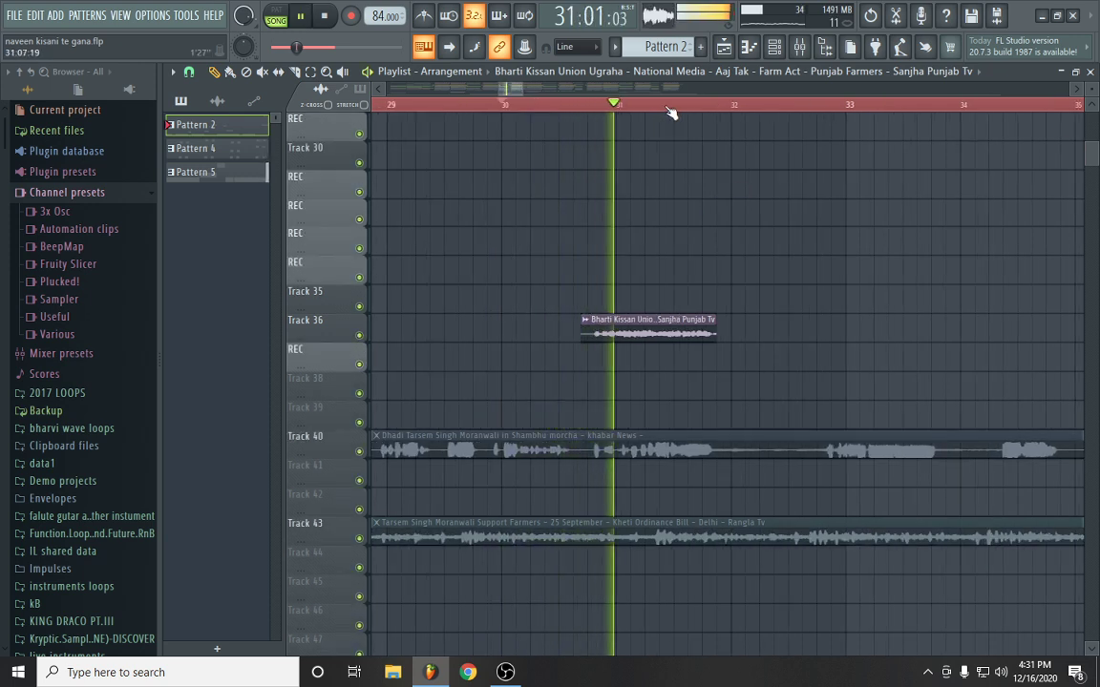
{"action": "left_click_drag", "start_coordinate": [581, 328], "coordinate": [623, 327]}
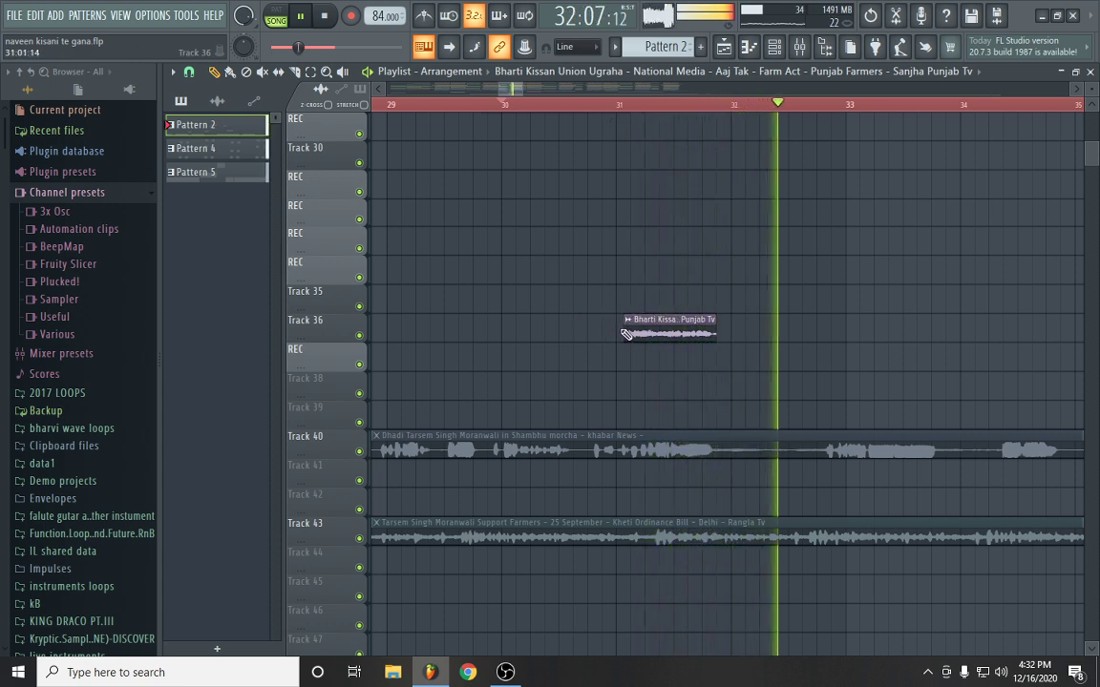
Keep playing the full mix through bars 32 to 36, examining which tracks and speech clips enter, and stop playback
{"action": "scroll", "coordinate": [726, 239], "scroll_direction": "up", "scroll_amount": 4}
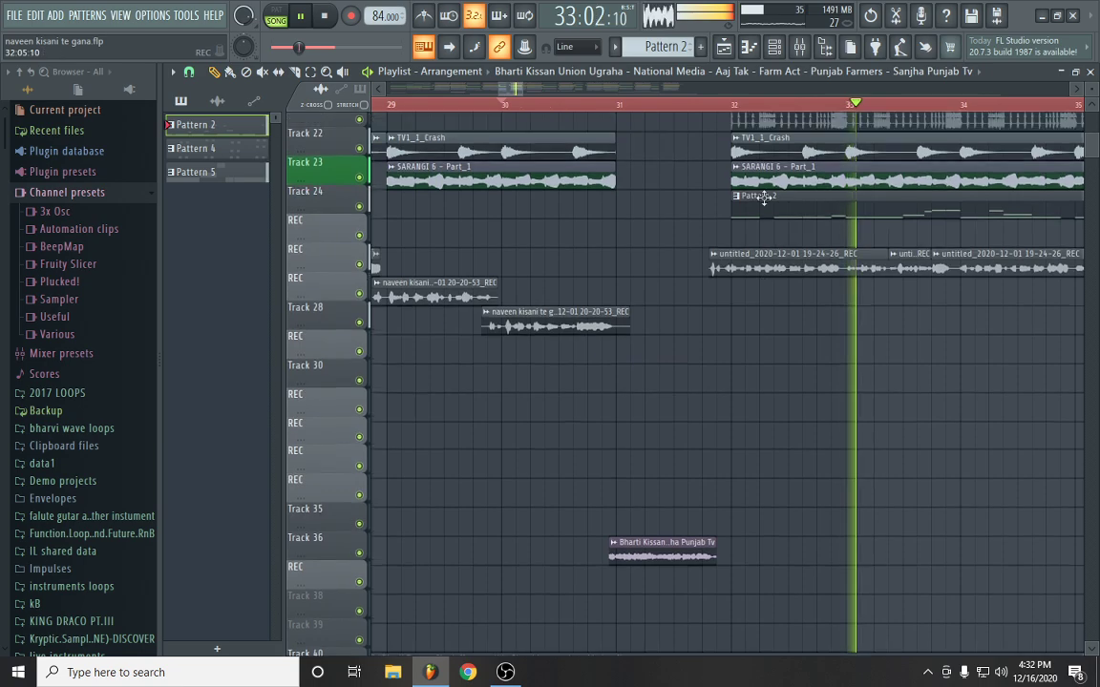
{"action": "scroll", "coordinate": [749, 107], "scroll_direction": "down", "scroll_amount": 8}
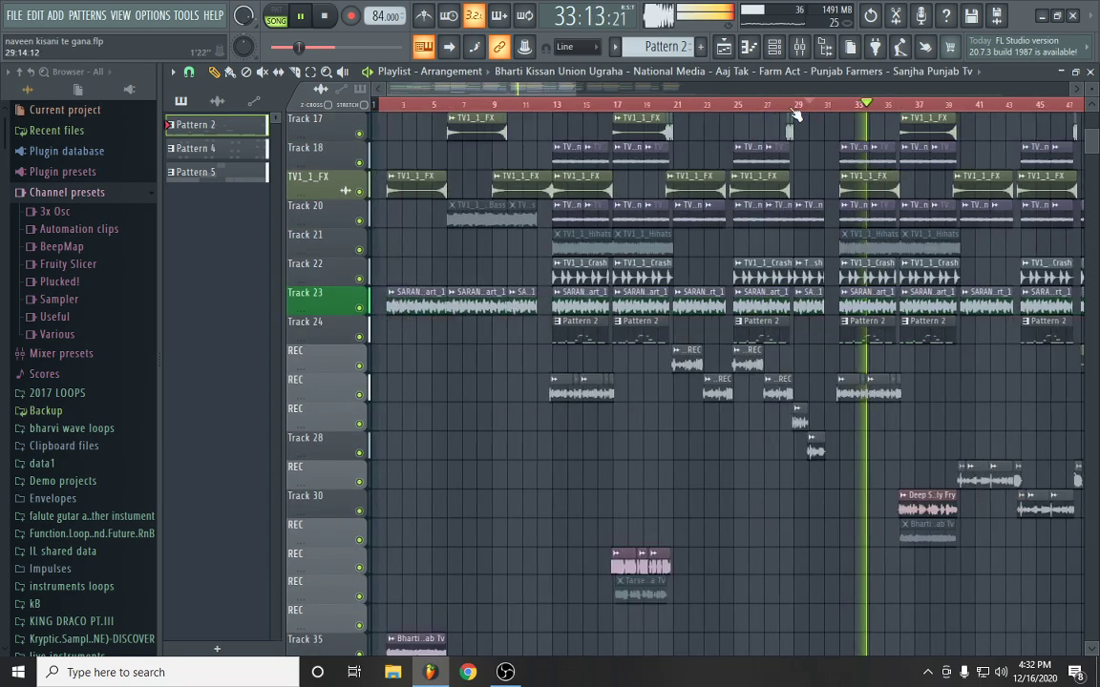
{"action": "scroll", "coordinate": [596, 110], "scroll_direction": "up", "scroll_amount": 6}
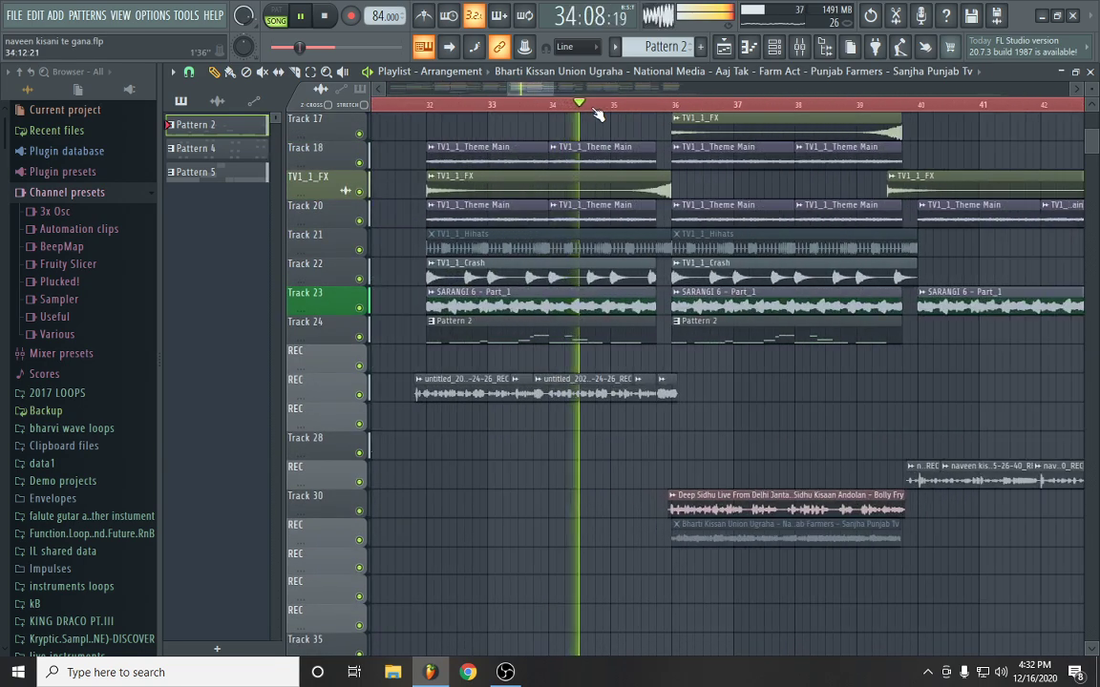
{"action": "scroll", "coordinate": [611, 109], "scroll_direction": "down", "scroll_amount": 4}
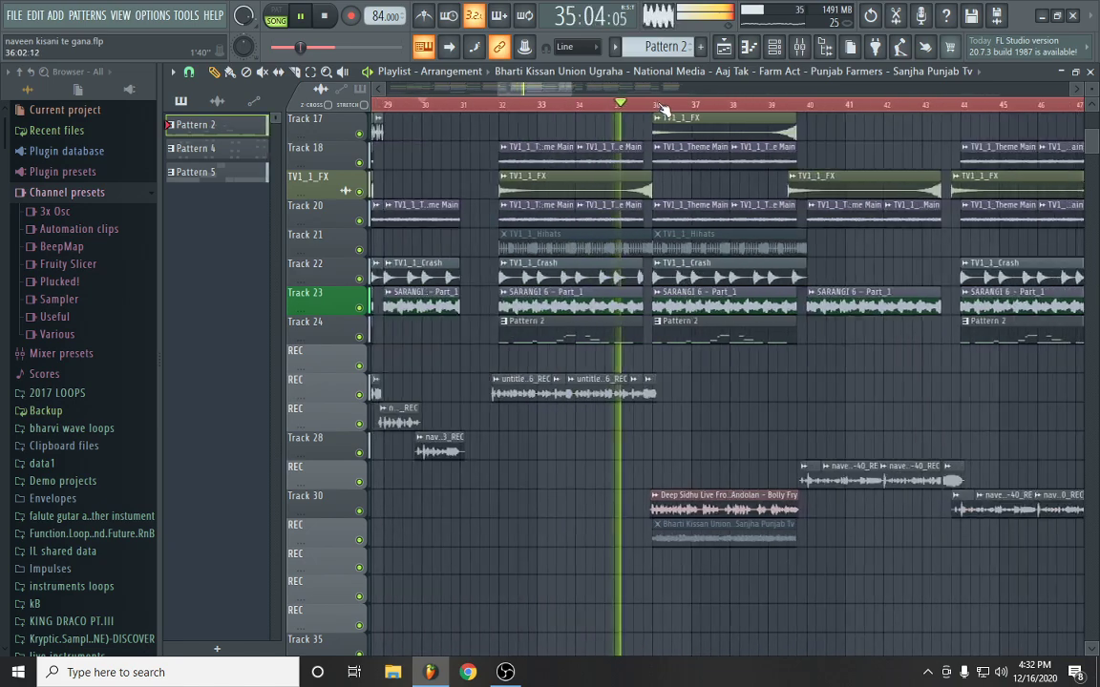
{"action": "scroll", "coordinate": [693, 234], "scroll_direction": "up", "scroll_amount": 3}
{"action": "scroll", "coordinate": [693, 234], "scroll_direction": "up", "scroll_amount": 3}
{"action": "scroll", "coordinate": [735, 222], "scroll_direction": "down", "scroll_amount": 4}
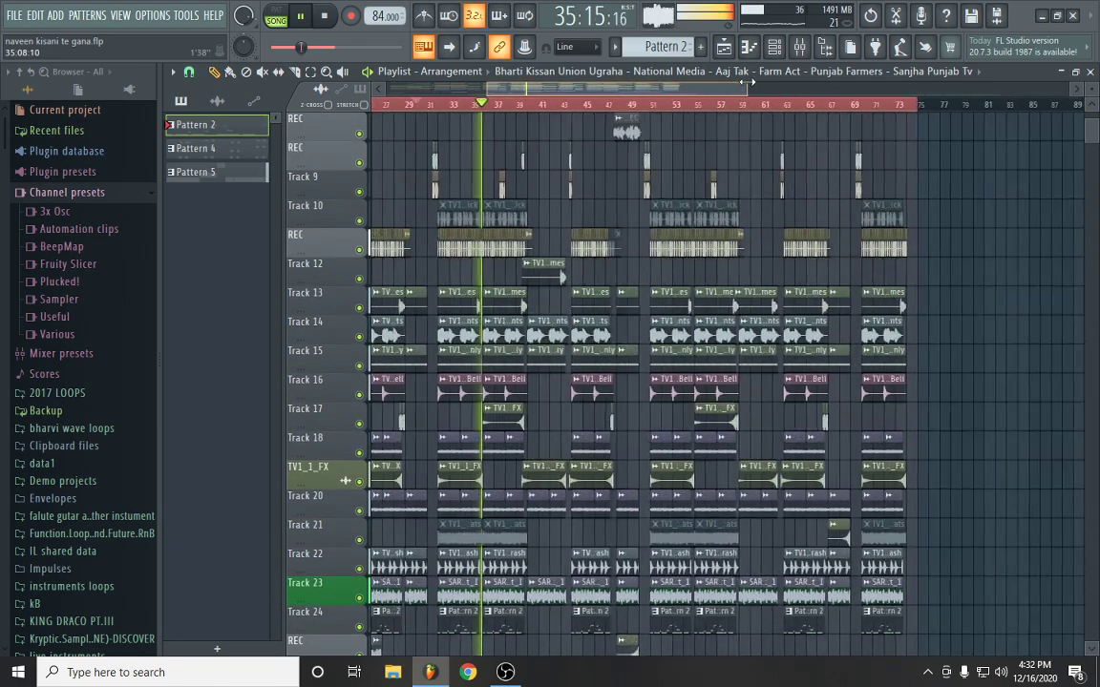
{"action": "scroll", "coordinate": [735, 223], "scroll_direction": "up", "scroll_amount": 6}
{"action": "scroll", "coordinate": [508, 93], "scroll_direction": "left", "scroll_amount": 4}
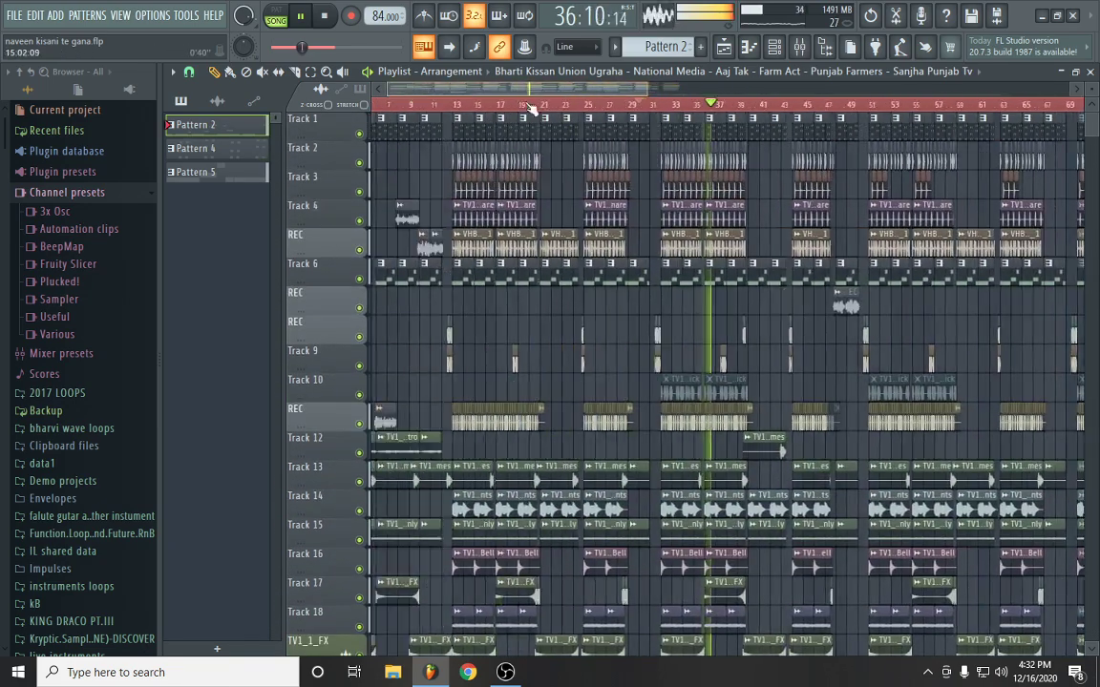
{"action": "scroll", "coordinate": [508, 93], "scroll_direction": "left", "scroll_amount": 2}
{"action": "key", "text": "space"}
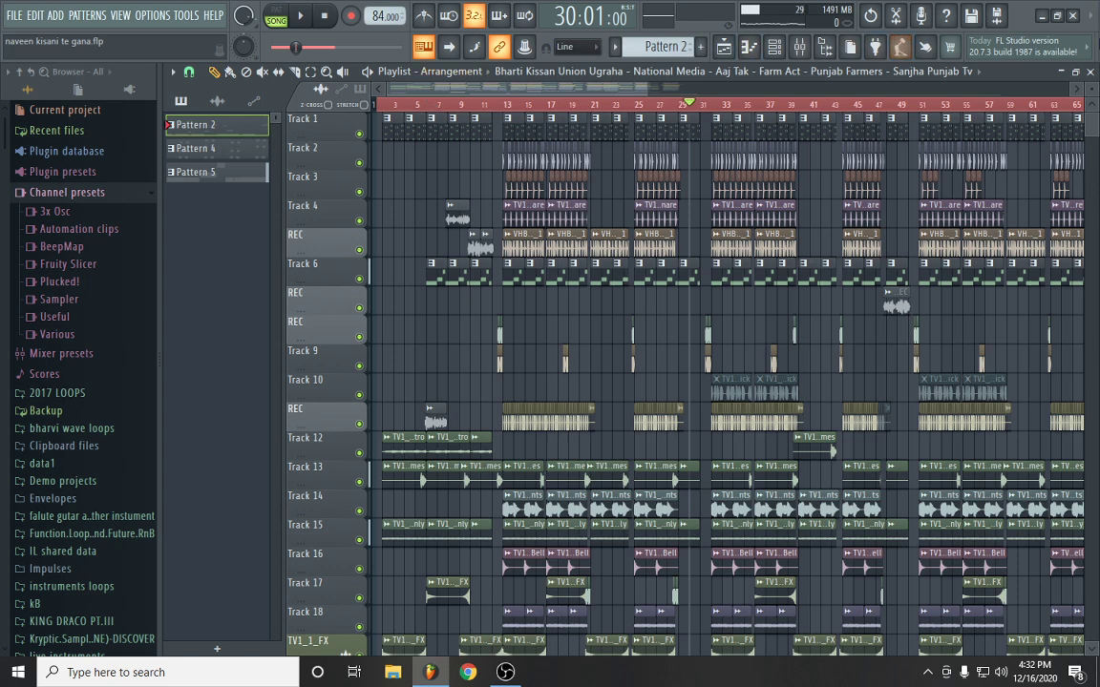
Review all tracks of the arrangement from bar 1 to its end at once, and switch to OBS
{"action": "scroll", "coordinate": [709, 296], "scroll_direction": "down", "scroll_amount": 3}
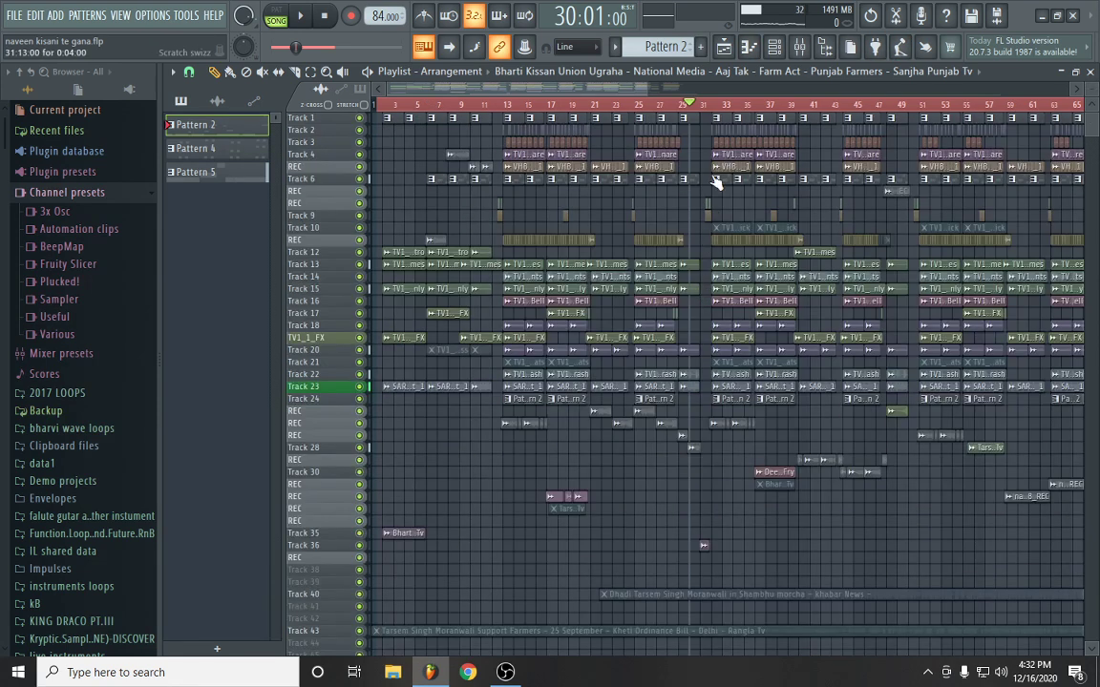
{"action": "scroll", "coordinate": [689, 105], "scroll_direction": "down", "scroll_amount": 4}
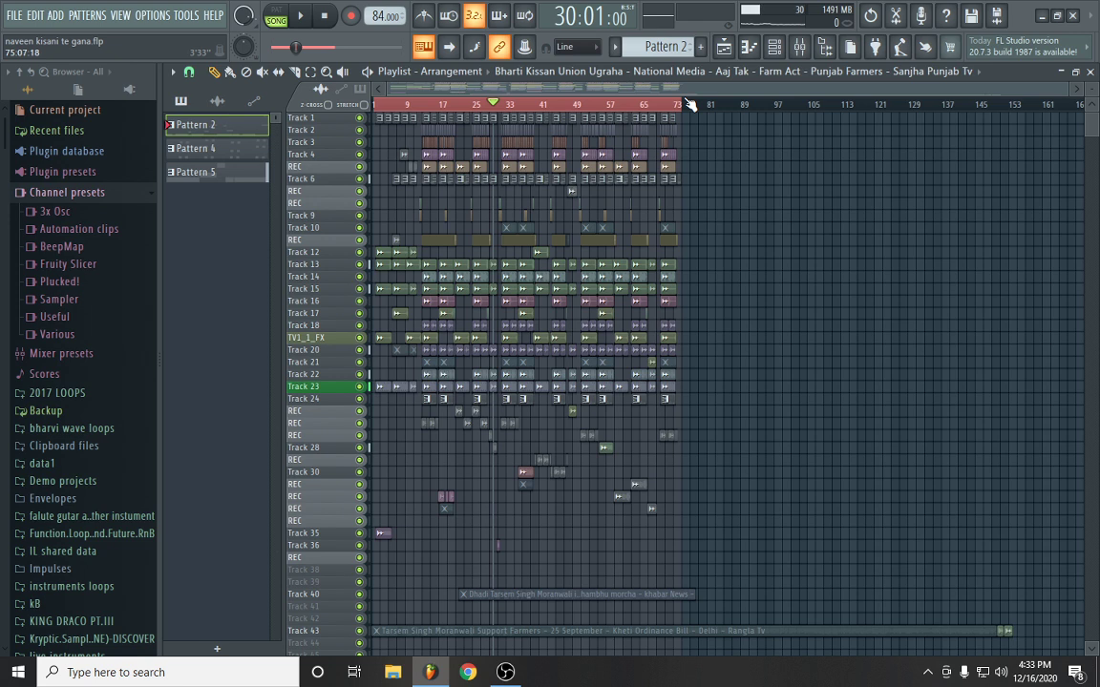
{"action": "left_click", "coordinate": [509, 672]}
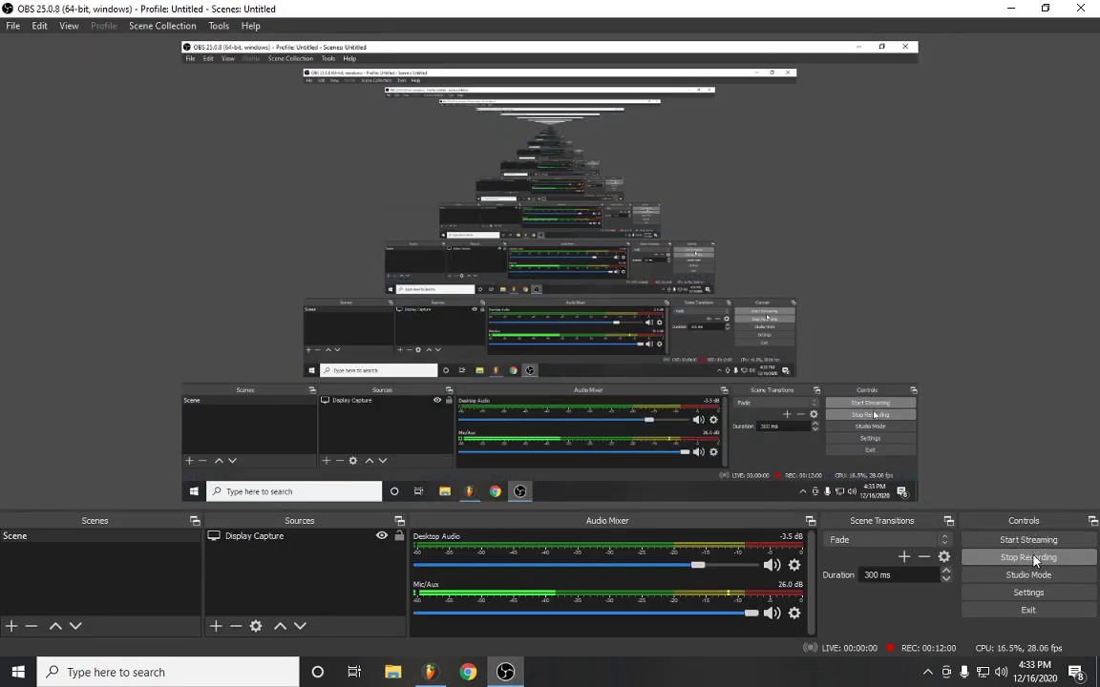